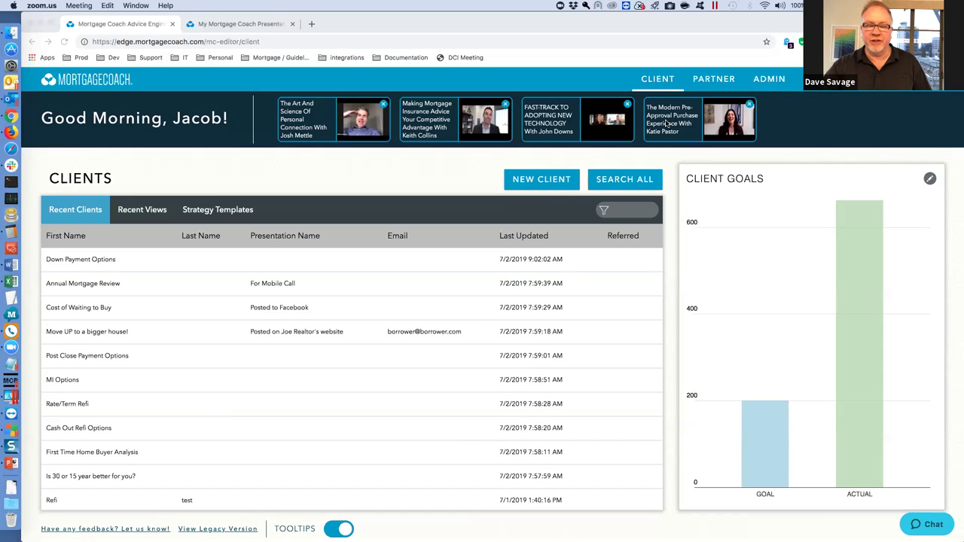
# Bring the browser to the front and open a new browser tab.
pyautogui.click(212, 167)
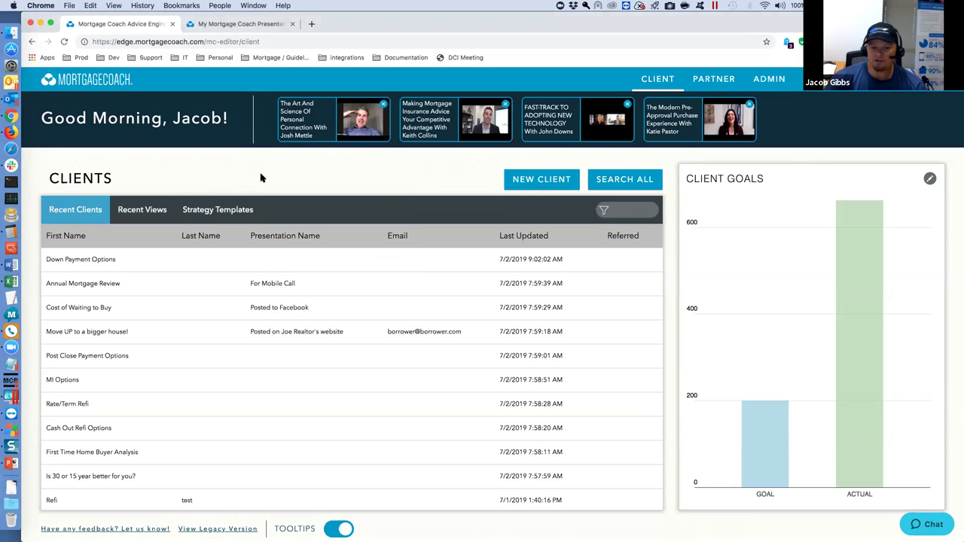
pyautogui.click(311, 23)
# Load the Mortgage Coach Edge site from the Prod bookmarks and allow Flash to run.
pyautogui.click(80, 58)
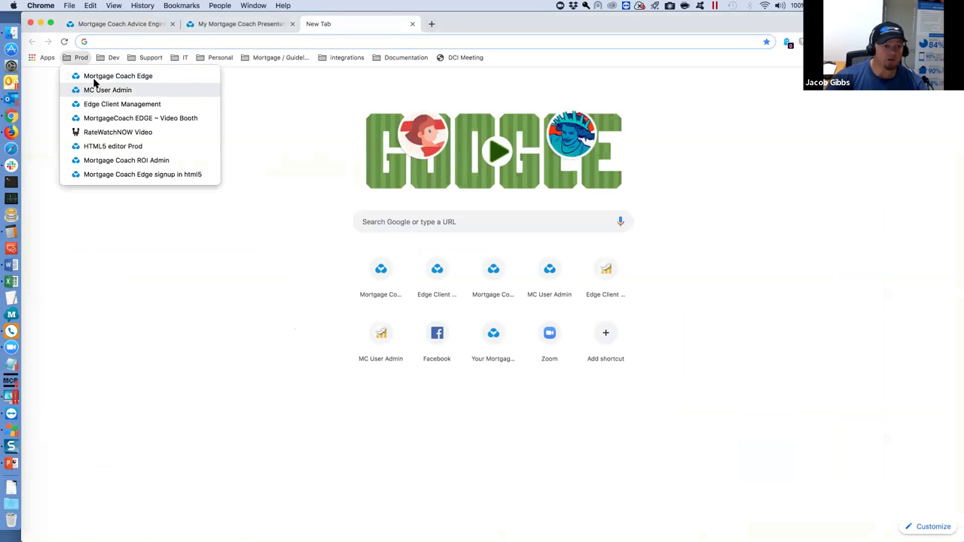
pyautogui.click(100, 78)
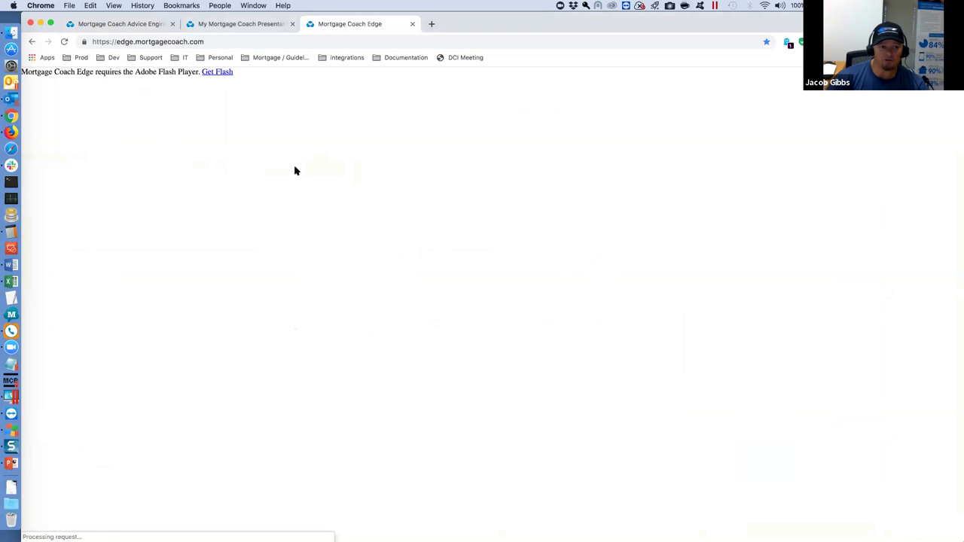
pyautogui.click(218, 72)
pyautogui.click(210, 98)
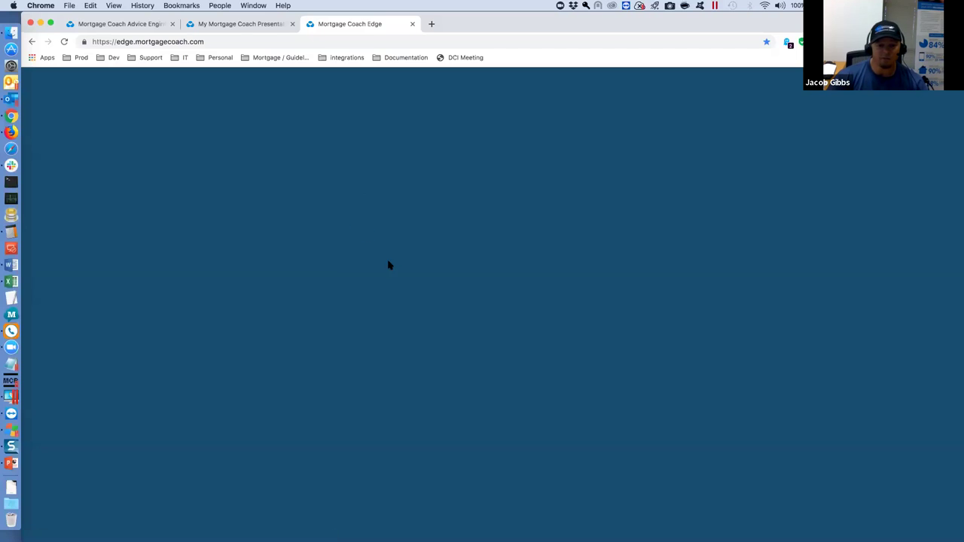
# Log in with the support account's email and password, then open the new Advice Engine.
pyautogui.press('Tab')
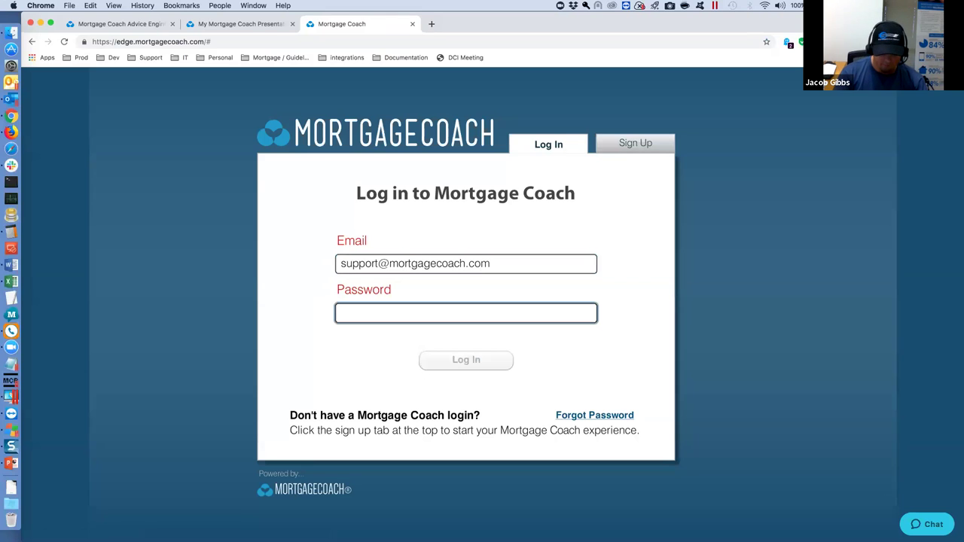
pyautogui.write('******')
pyautogui.press('Return')
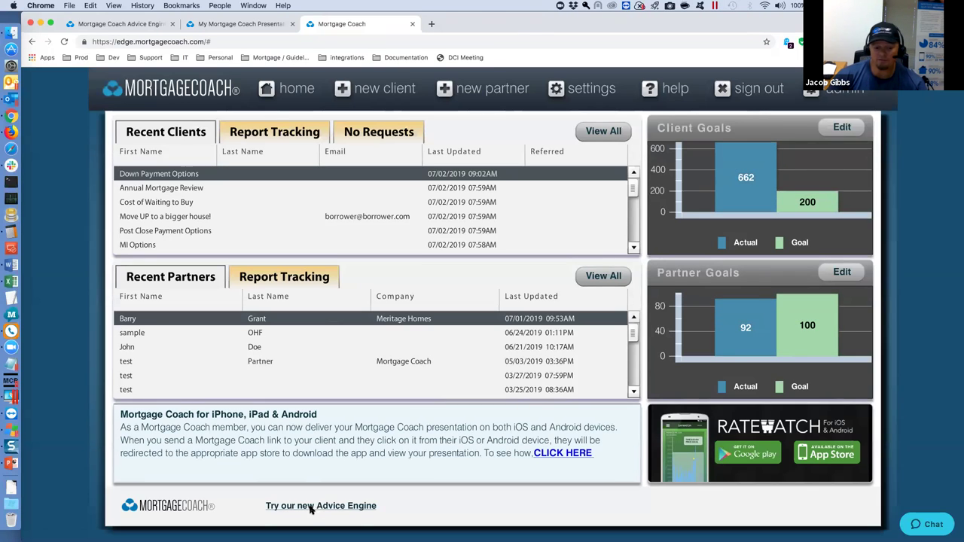
pyautogui.click(310, 507)
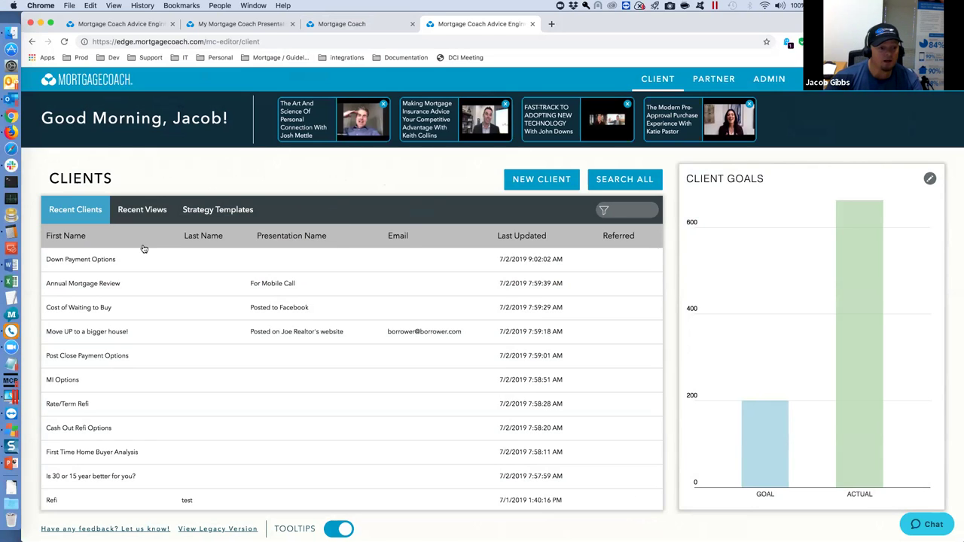
# Open the Down Payment Options presentation, check its Report Headline, and go to Goals.
pyautogui.click(113, 262)
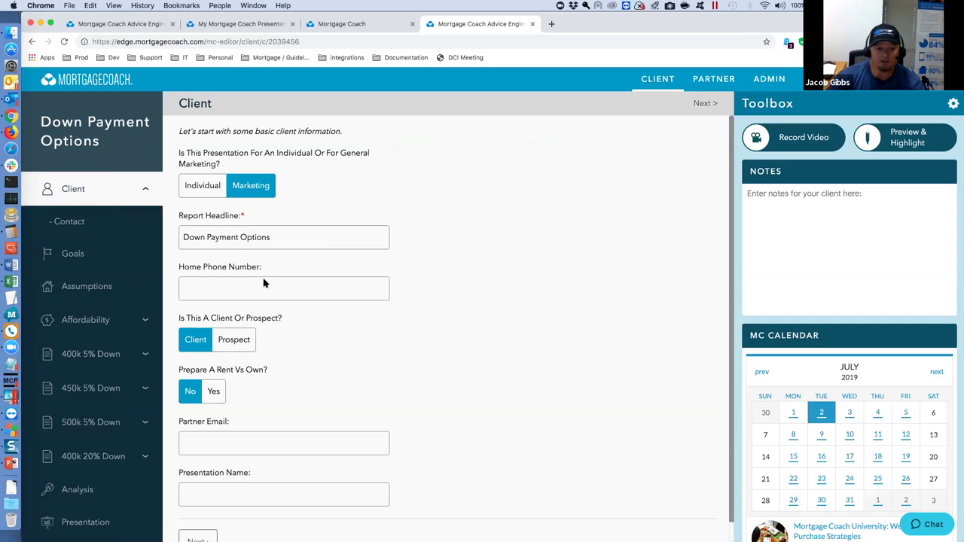
pyautogui.scroll(-1, 264, 284)
pyautogui.scroll(1, 270, 345)
pyautogui.scroll(-1, 270, 345)
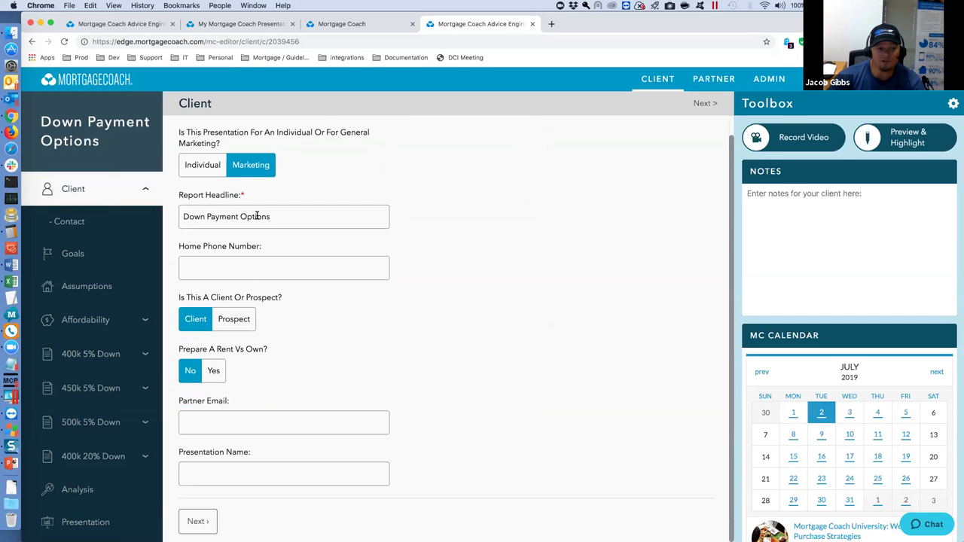
pyautogui.moveTo(276, 217); pyautogui.dragTo(167, 217)
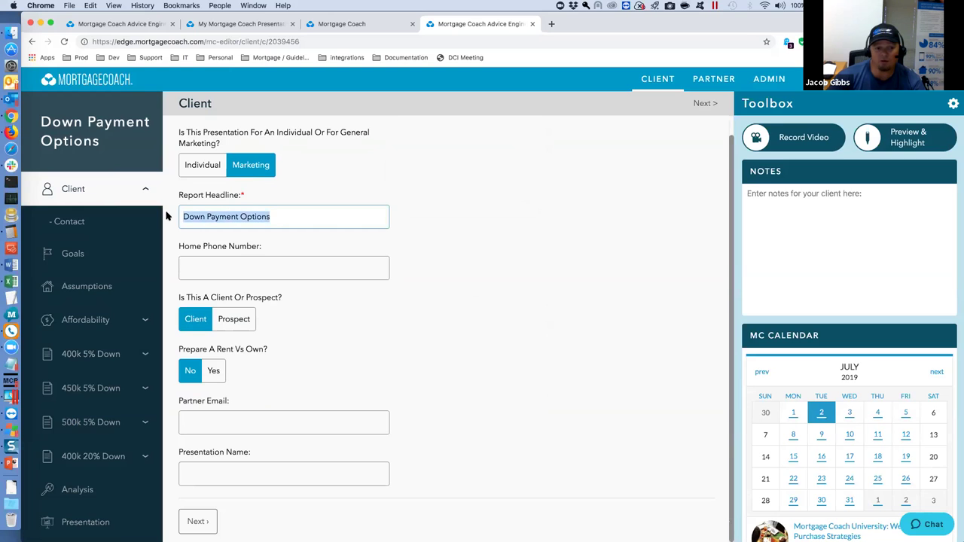
pyautogui.click(73, 253)
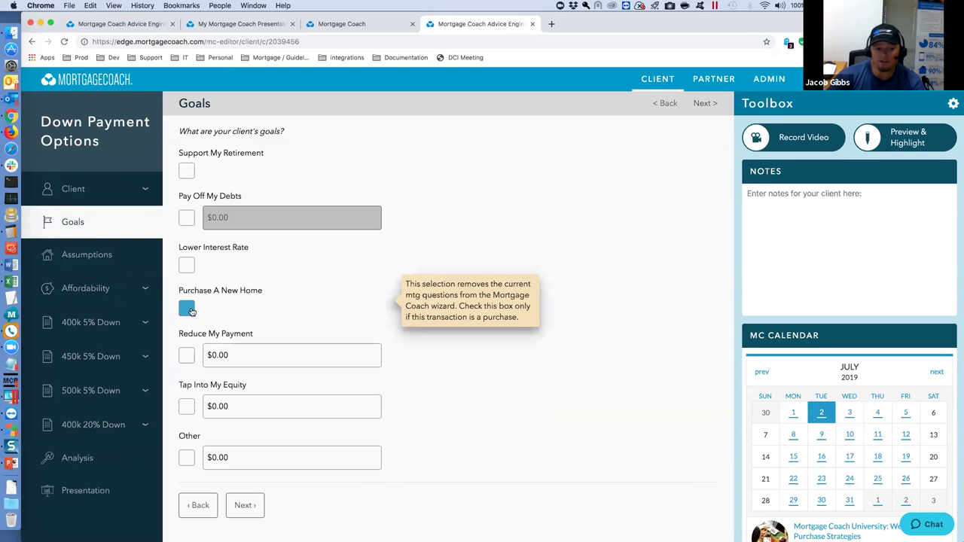
# Review the Affordability page, then open the 400k 5% Down product's monthly payment comparison.
pyautogui.click(83, 290)
pyautogui.scroll(-4, 210, 267)
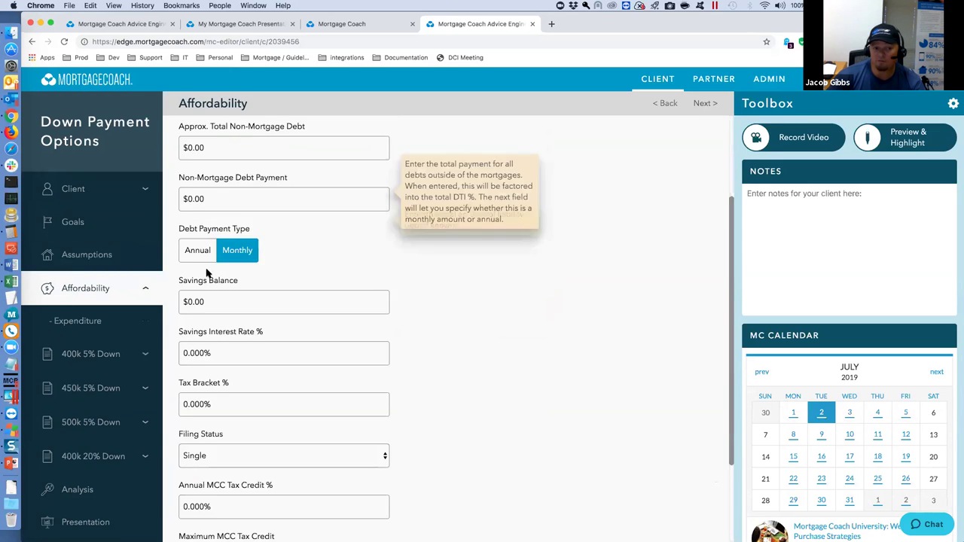
pyautogui.scroll(4, 210, 268)
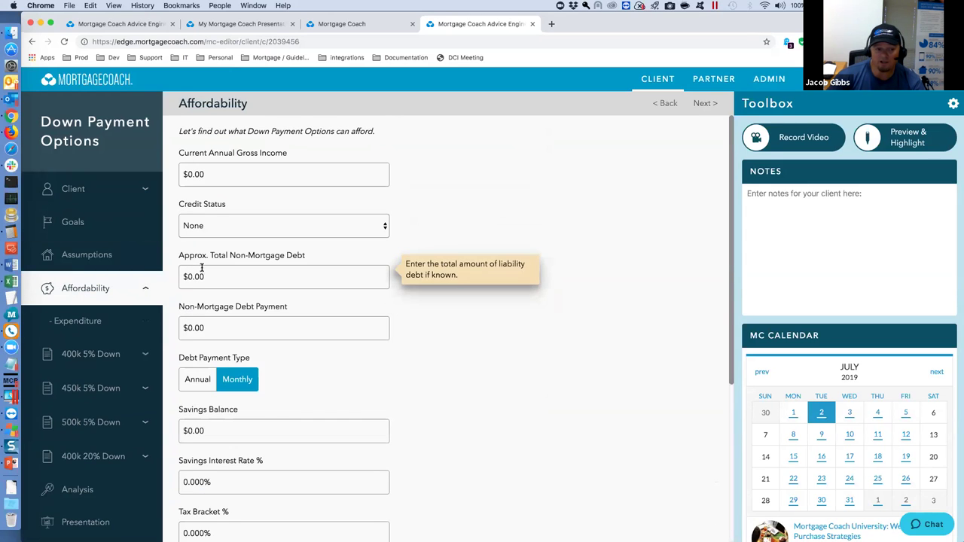
pyautogui.click(87, 353)
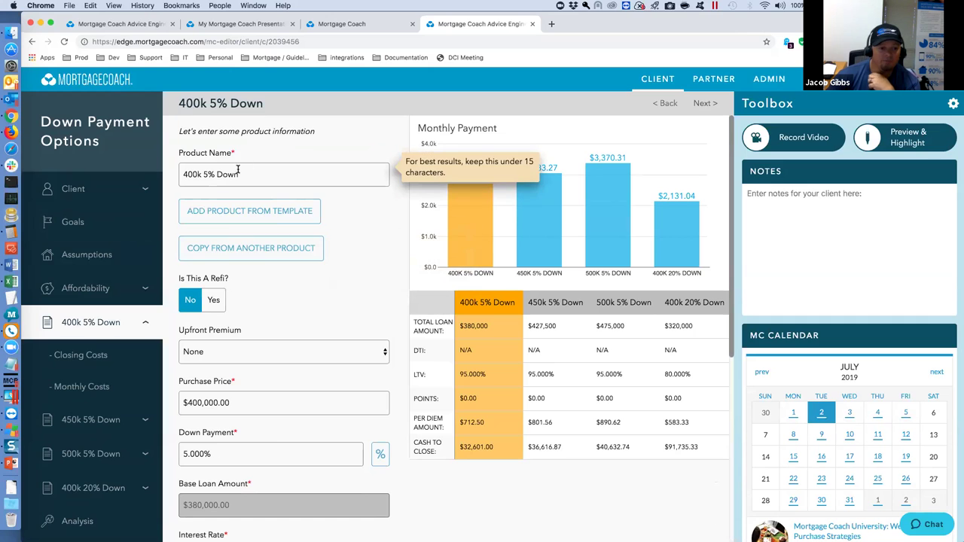
pyautogui.scroll(-5, 249, 308)
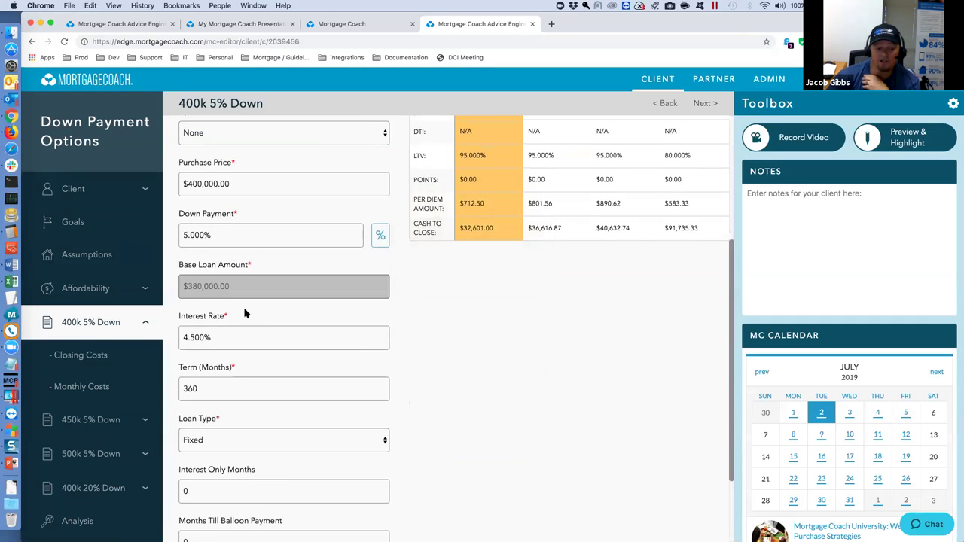
pyautogui.scroll(5, 243, 315)
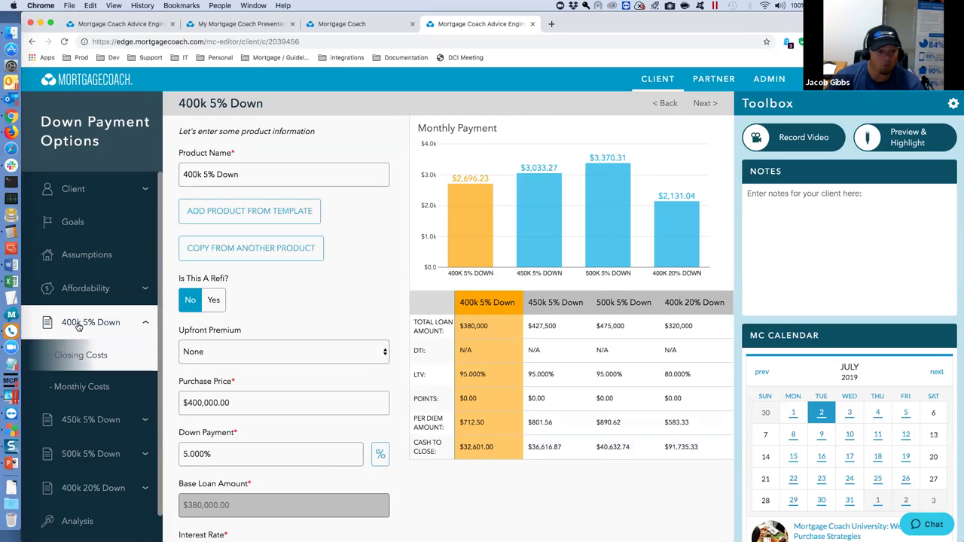
pyautogui.click(229, 174)
# Switch to the 450k 5% Down product, check Purchase Price and Down Payment, then view its Closing Costs.
pyautogui.tripleClick(229, 174)
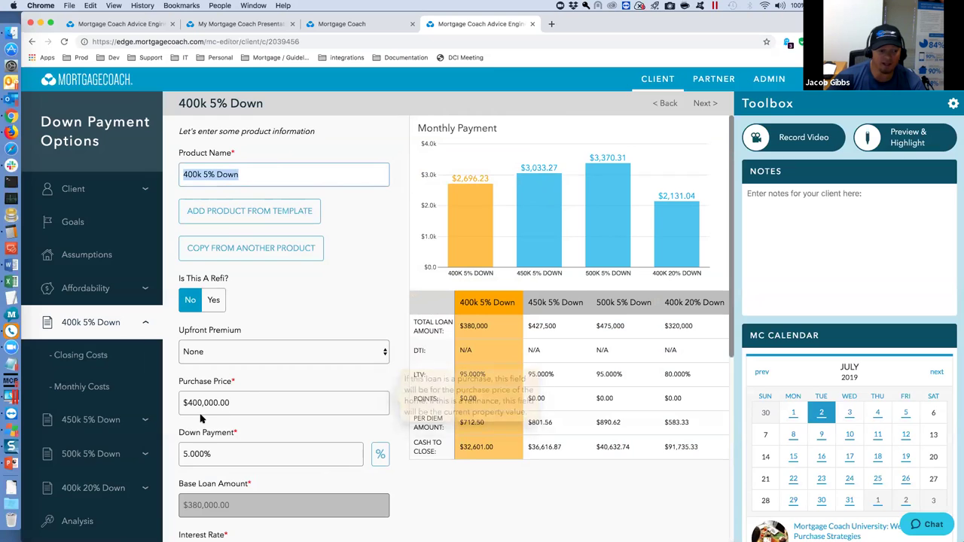
pyautogui.click(90, 422)
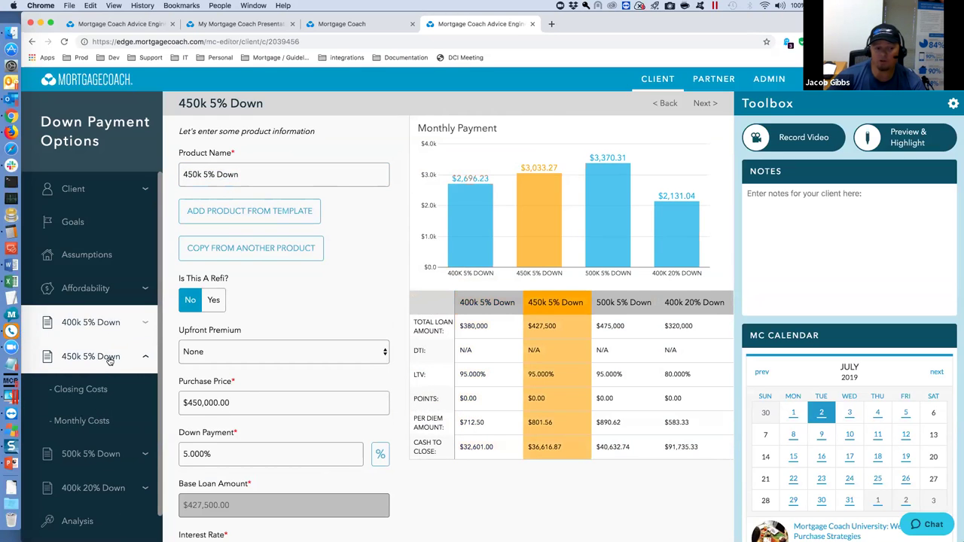
pyautogui.moveTo(226, 402)
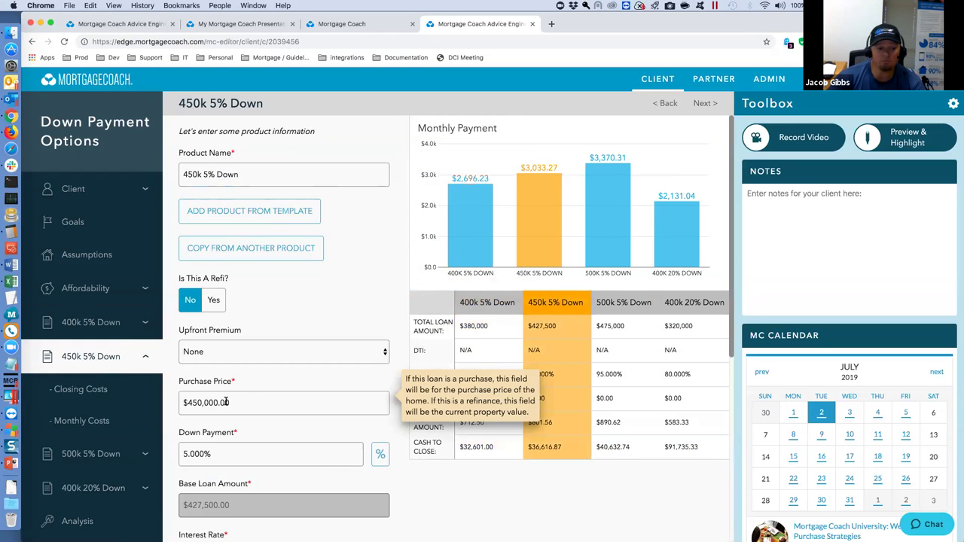
pyautogui.moveTo(197, 174)
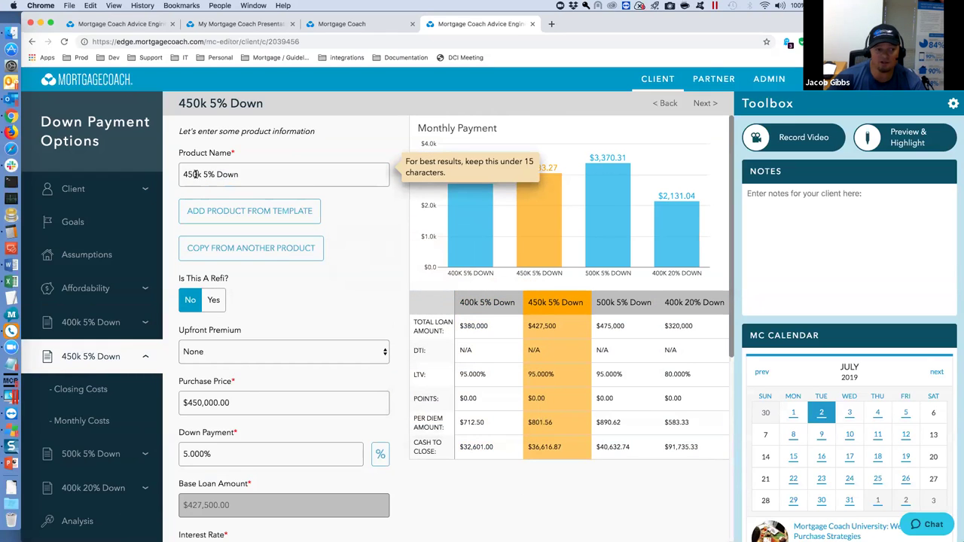
pyautogui.click(238, 402)
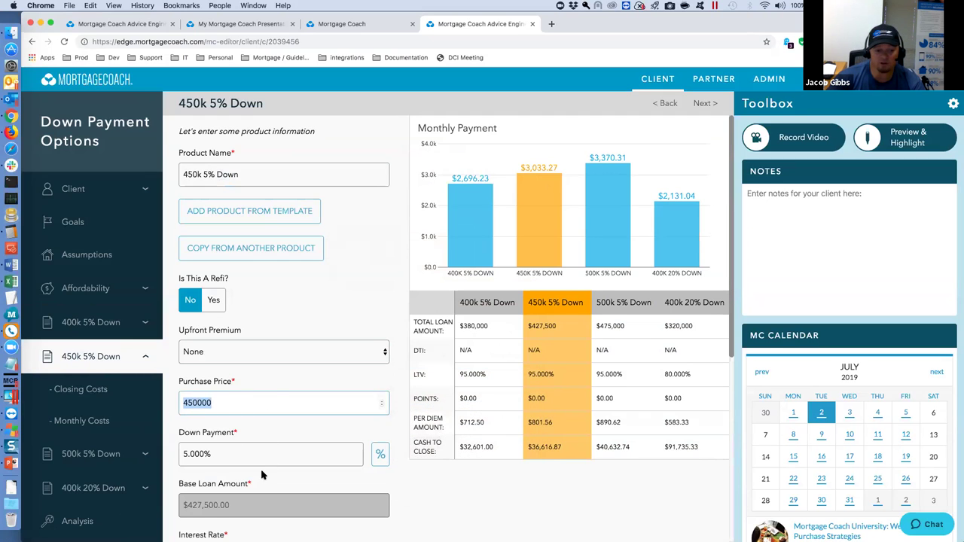
pyautogui.moveTo(261, 408)
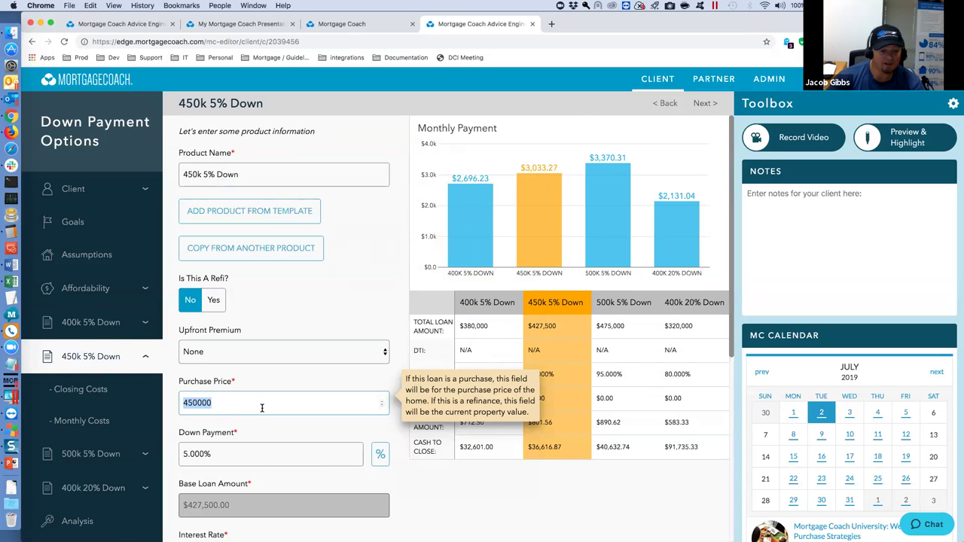
pyautogui.moveTo(263, 439)
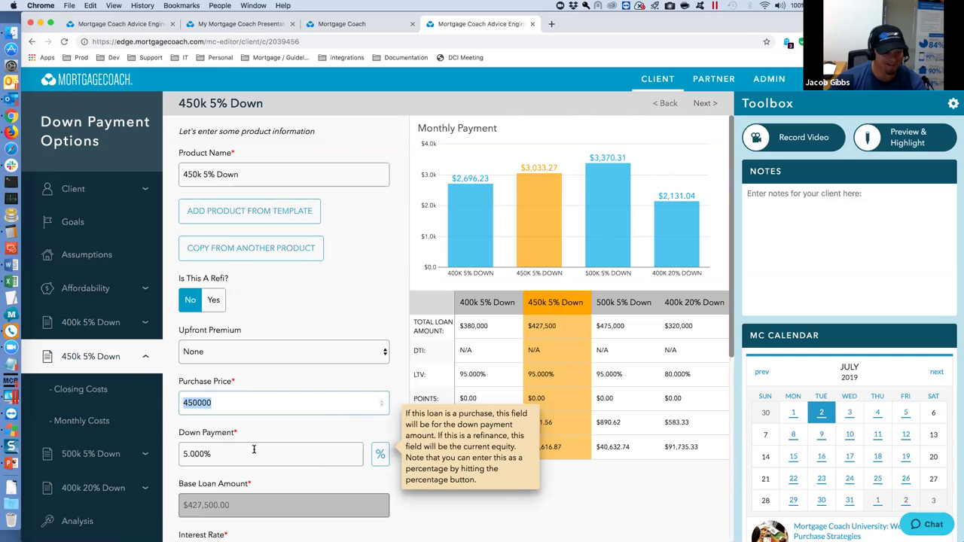
pyautogui.click(87, 393)
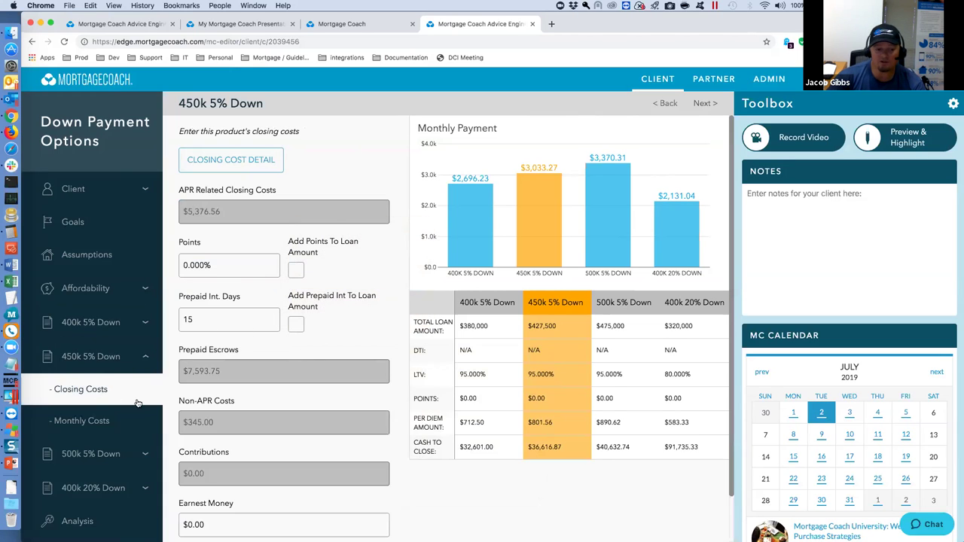
pyautogui.click(235, 158)
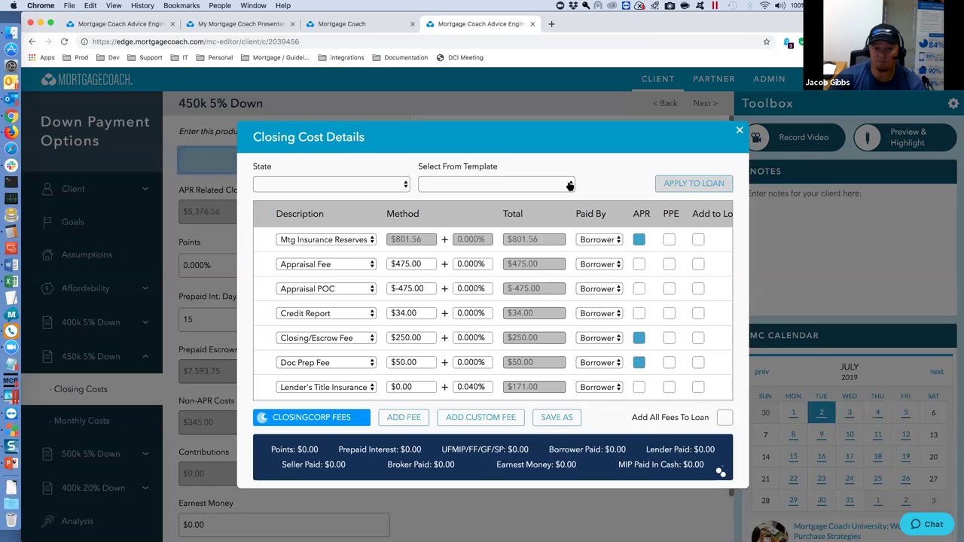
pyautogui.click(561, 183)
pyautogui.click(537, 174)
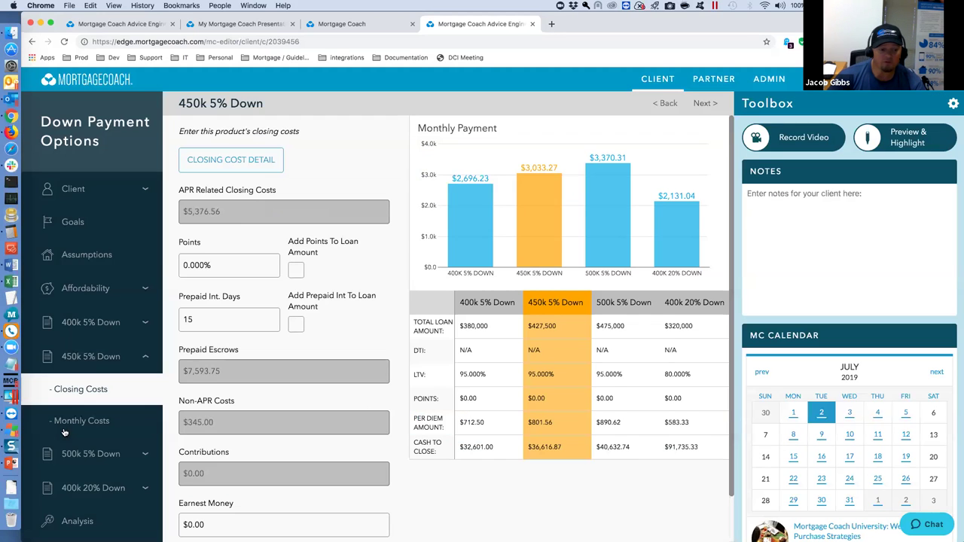
pyautogui.click(65, 432)
pyautogui.scroll(-1, 87, 427)
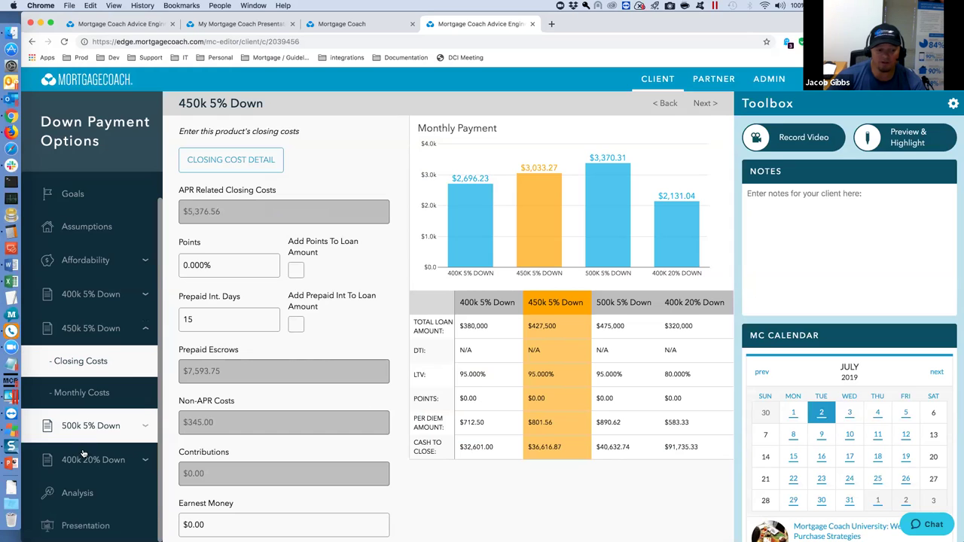
pyautogui.click(84, 454)
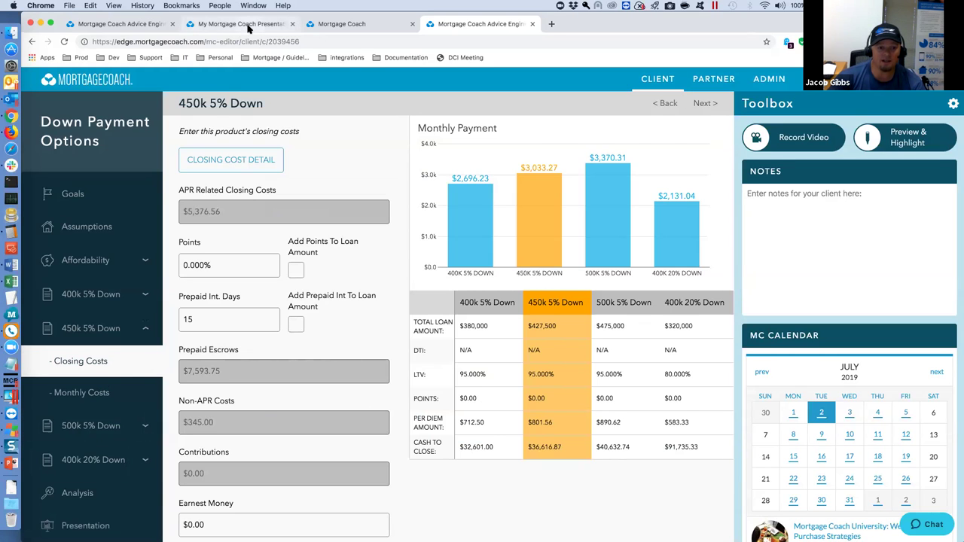
# Show the My Mortgage Coach Presentation page, then switch to Keynote's Obvious Choice Framework slide.
pyautogui.click(248, 24)
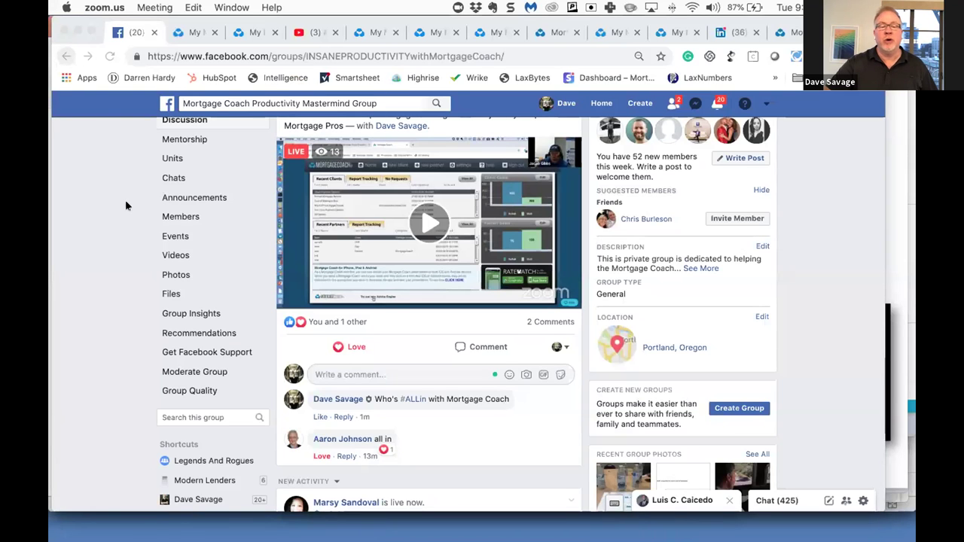
pyautogui.press('super+Tab')
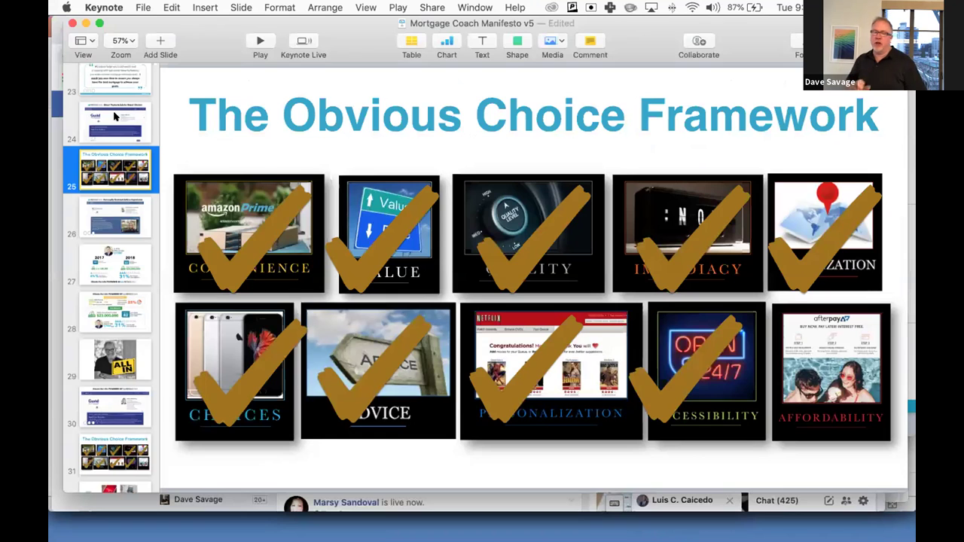
# Move to slide 30, Clients For Life with the Total Cost Analysis, and play the slideshow.
pyautogui.click(100, 214)
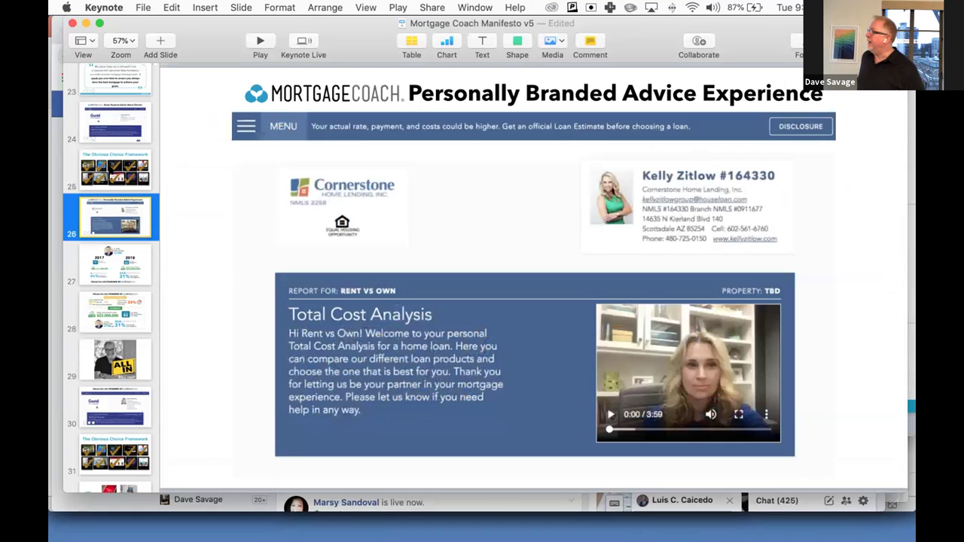
pyautogui.scroll(-5, 110, 171)
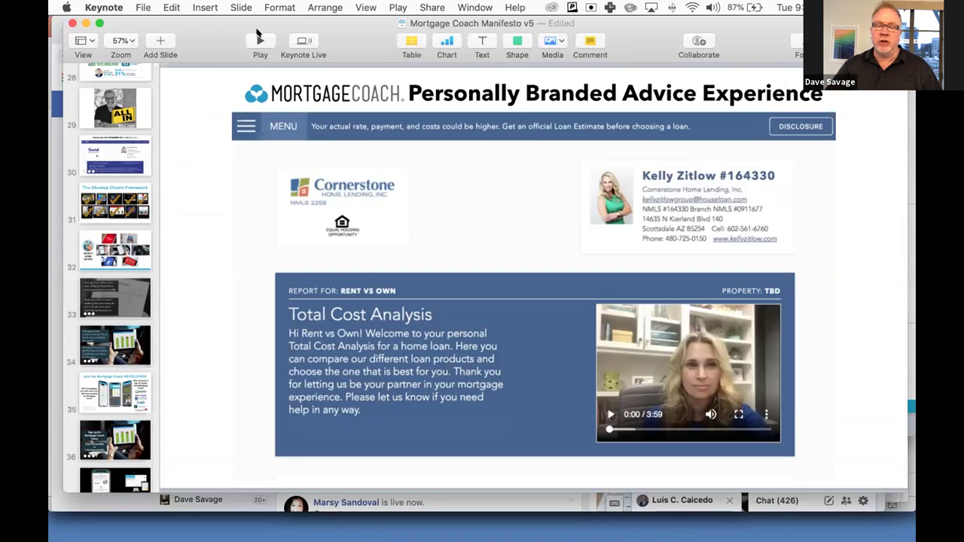
pyautogui.press('Down')
pyautogui.press('Down')
pyautogui.press('Down')
pyautogui.press('Down')
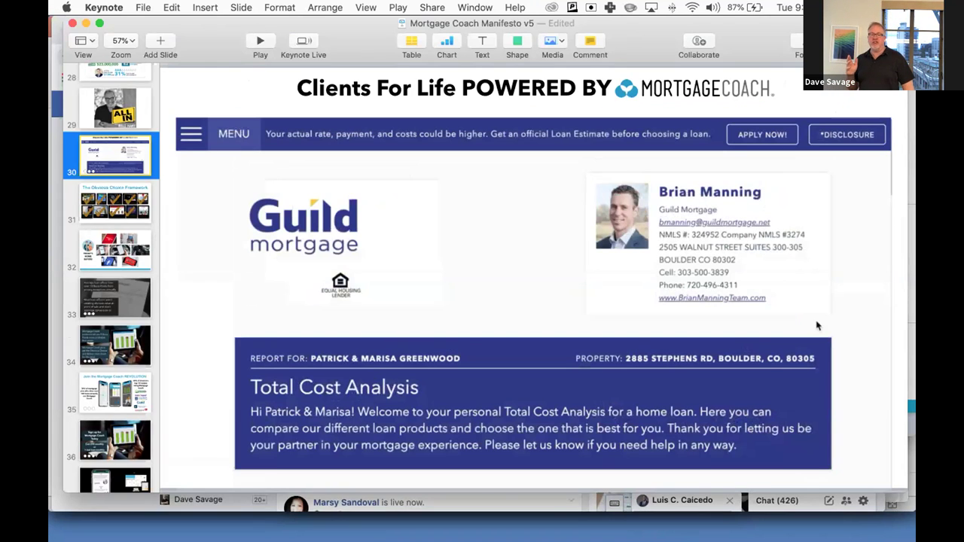
pyautogui.press('alt+super+p')
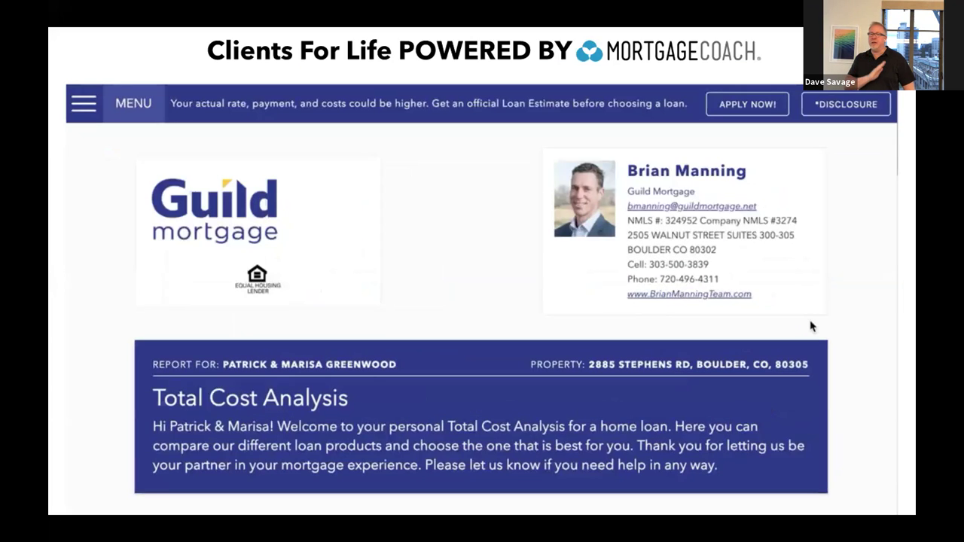
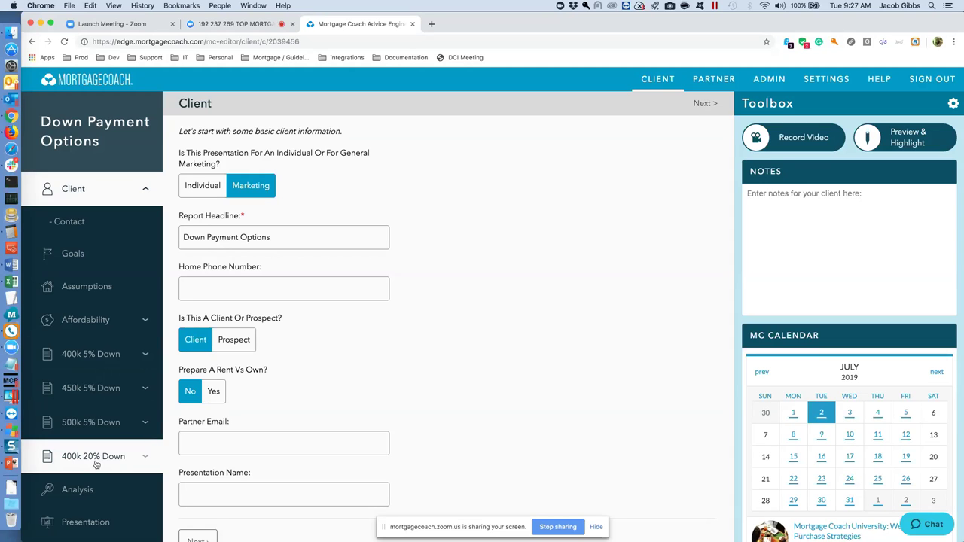
# View the Analysis charts, where 400k 20% Down saves $55,416 over 60 months.
pyautogui.click(79, 488)
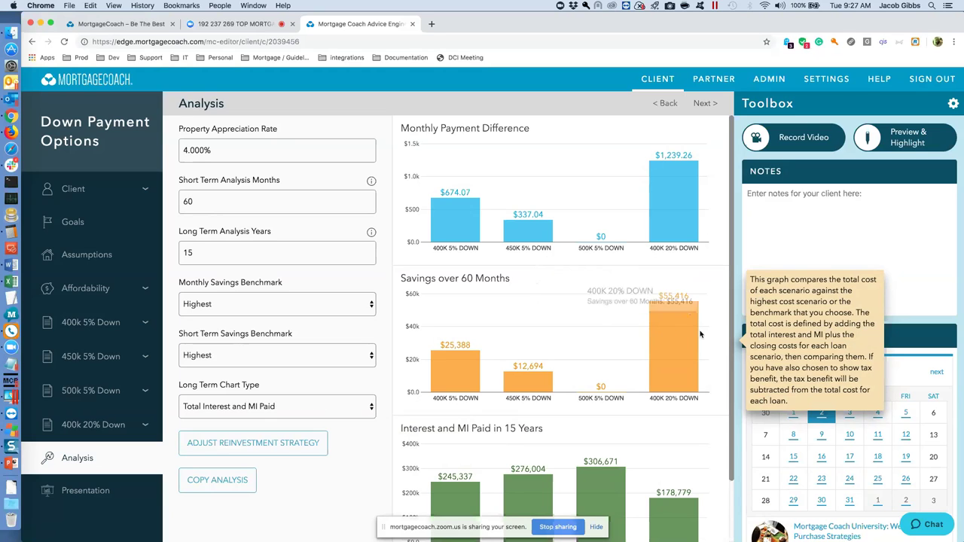
pyautogui.moveTo(685, 337)
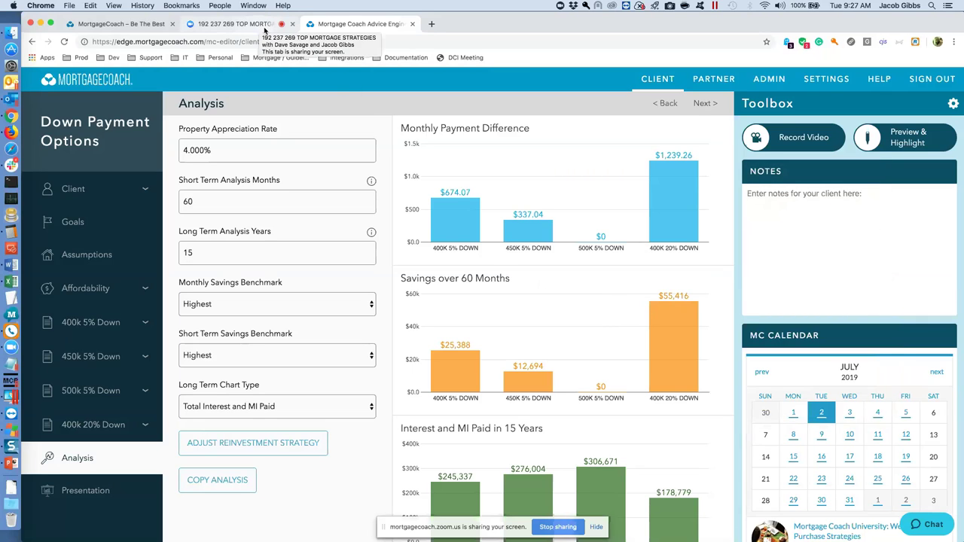
pyautogui.click(264, 28)
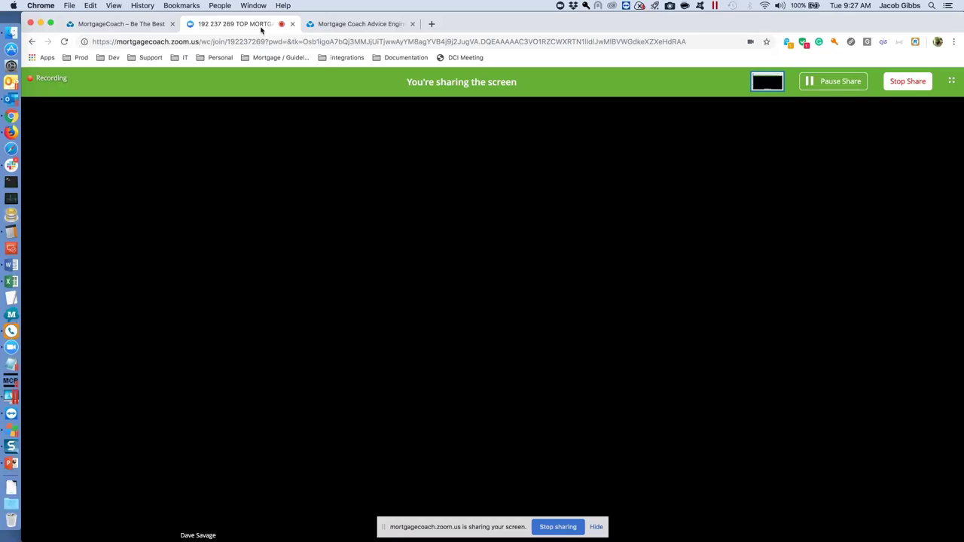
pyautogui.click(341, 25)
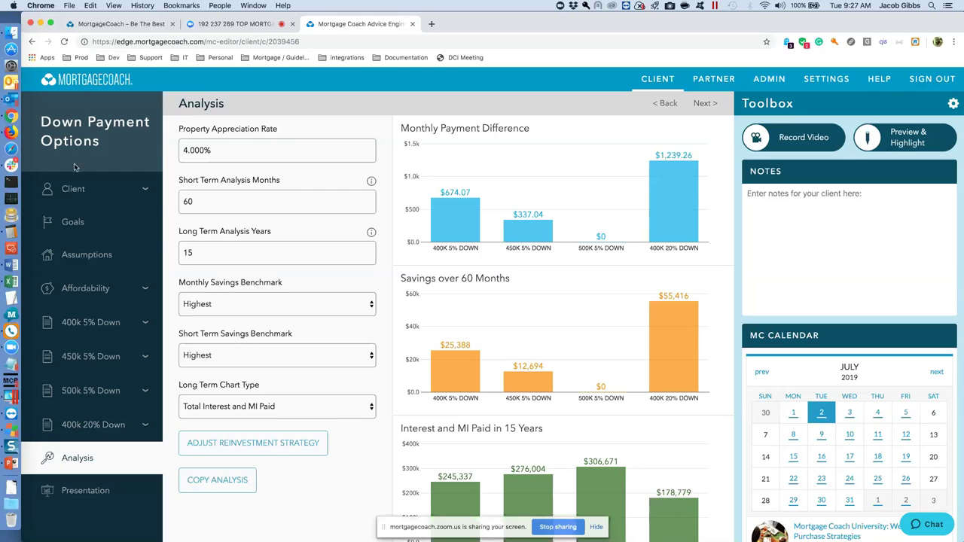
pyautogui.click(229, 25)
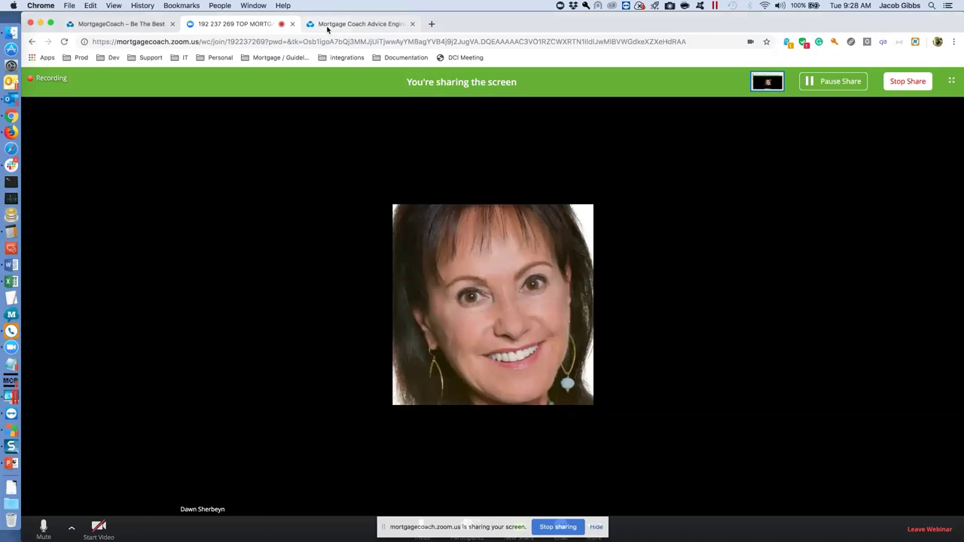
pyautogui.click(335, 23)
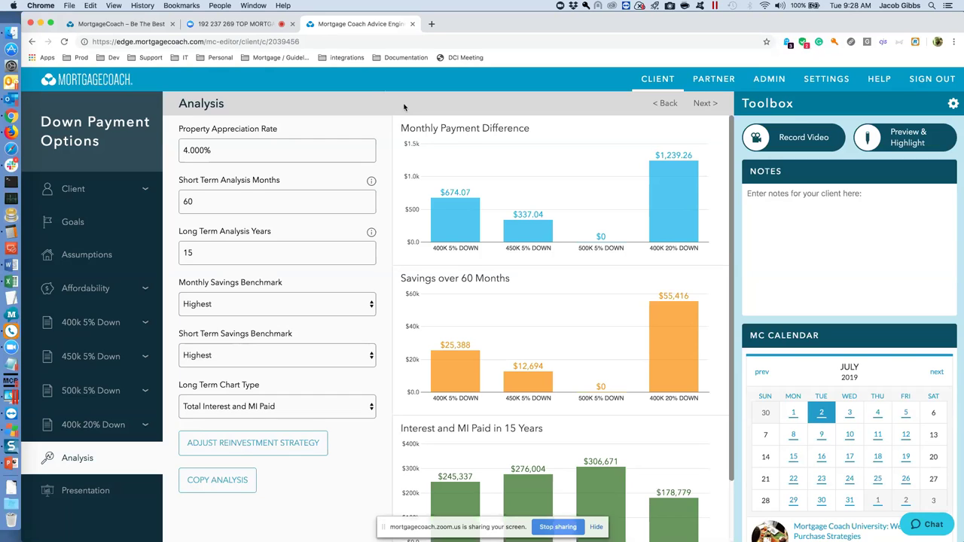
# Open the presentation preview and show the 450k 5% Down scenario's product details.
pyautogui.moveTo(485, 176)
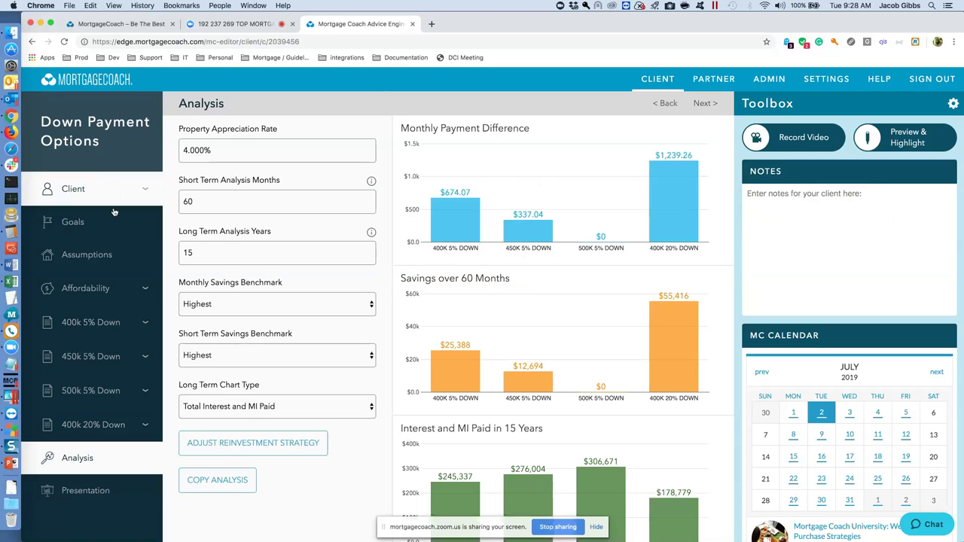
pyautogui.click(105, 493)
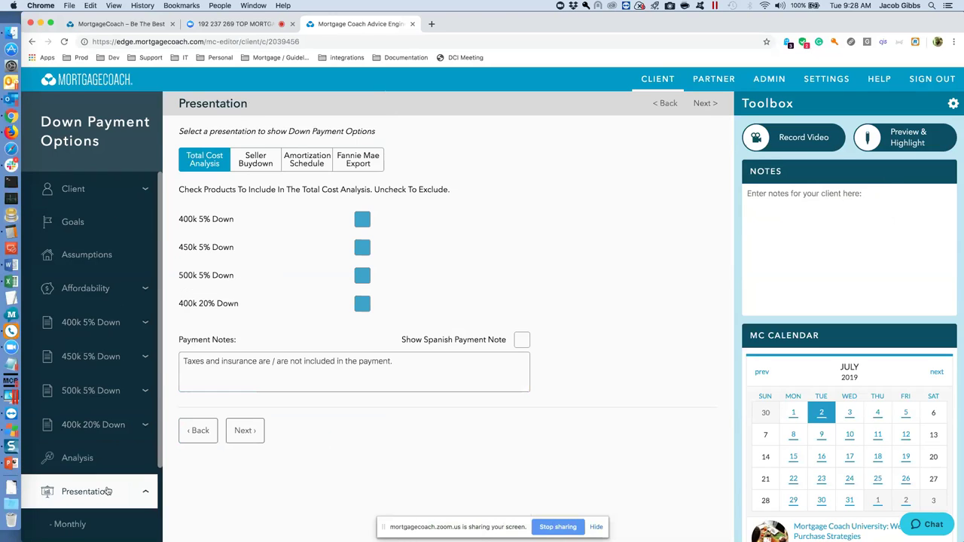
pyautogui.click(69, 525)
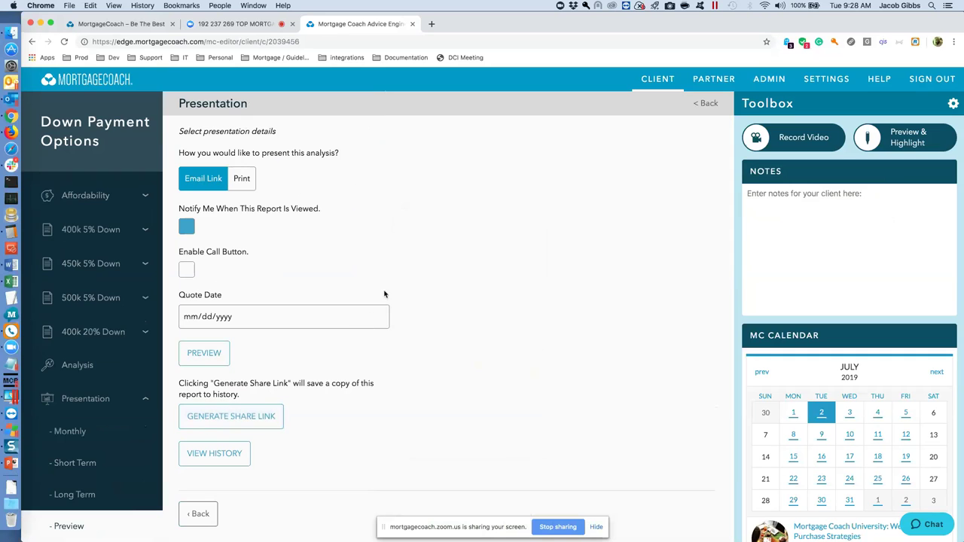
pyautogui.click(117, 265)
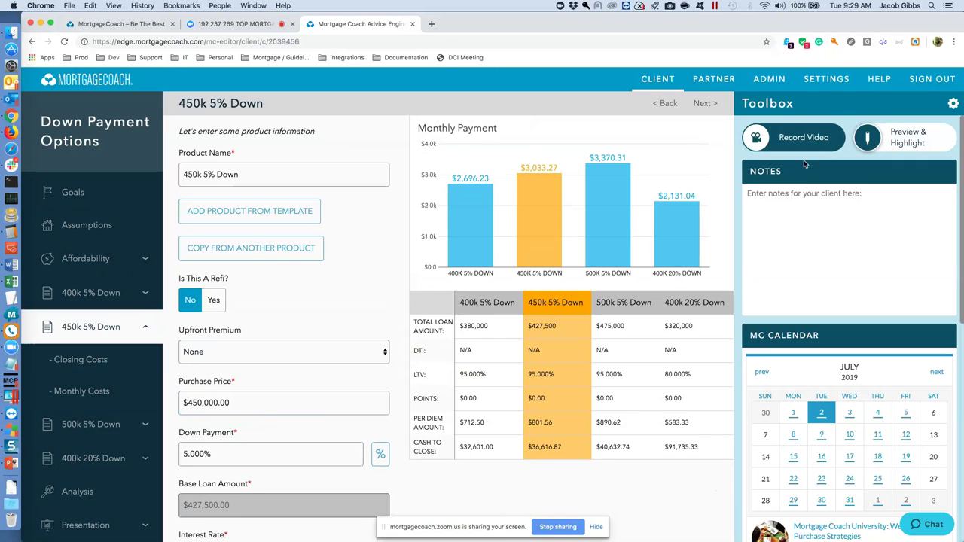
# Start a Toolbox video recording on the Total Cost Analysis presentation.
pyautogui.click(889, 138)
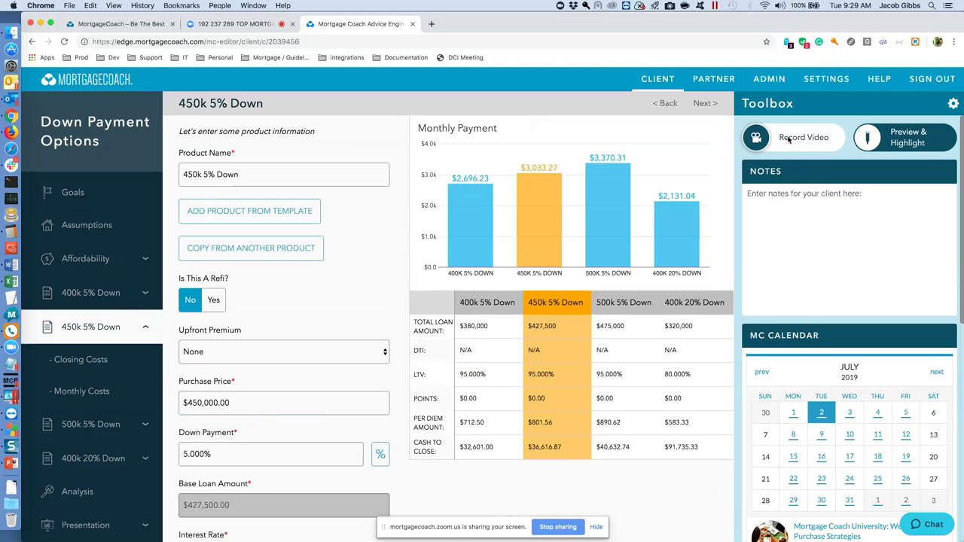
pyautogui.click(789, 139)
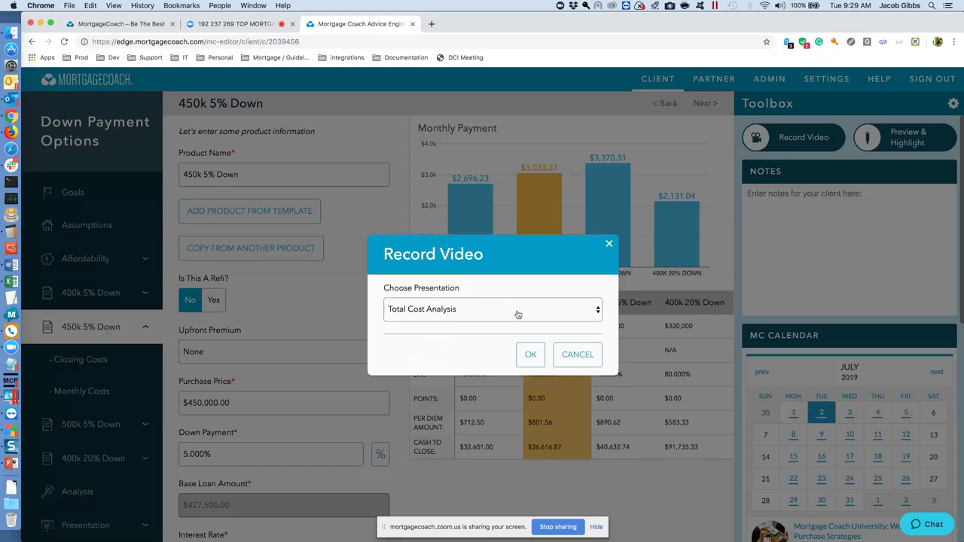
pyautogui.click(597, 309)
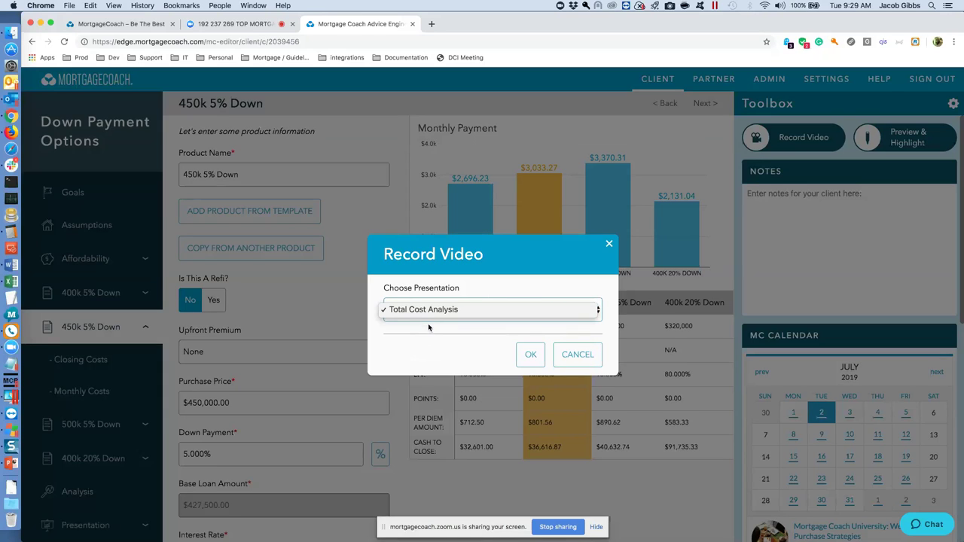
pyautogui.click(528, 354)
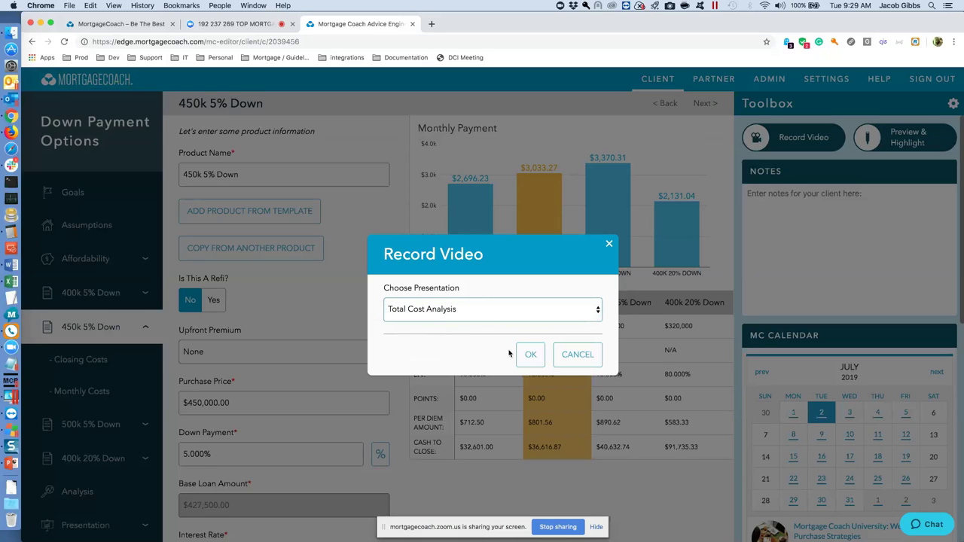
pyautogui.click(530, 354)
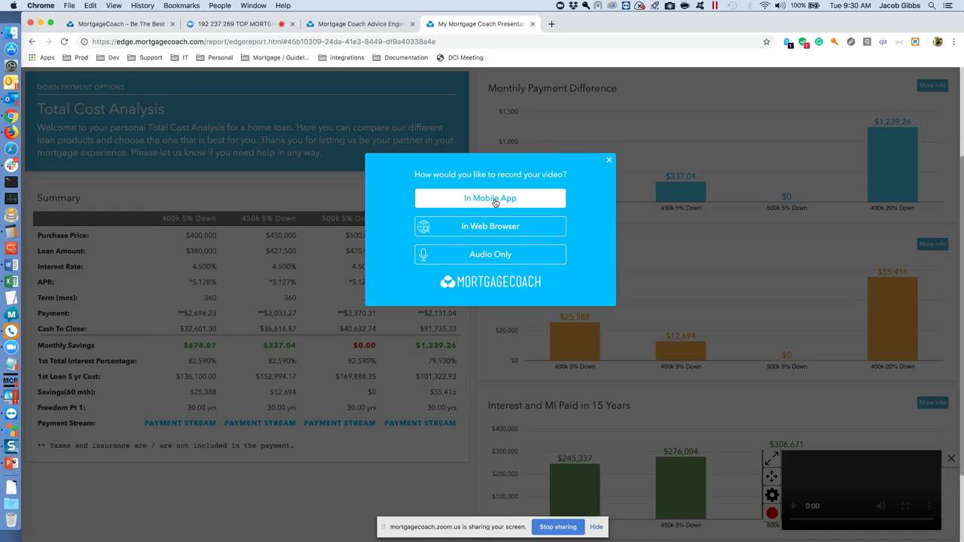
# Record a 29-second webcam video in the browser, allowing camera and microphone access.
pyautogui.click(493, 226)
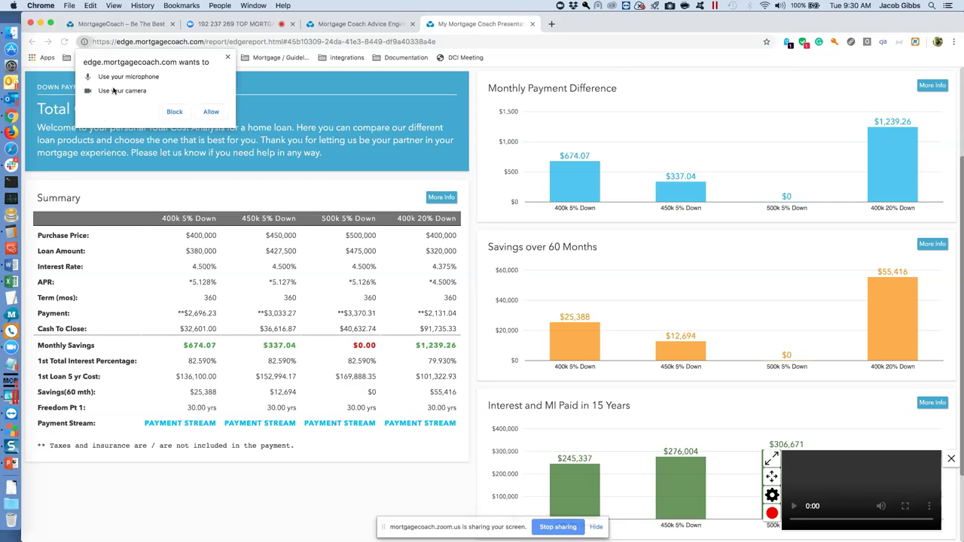
pyautogui.click(211, 111)
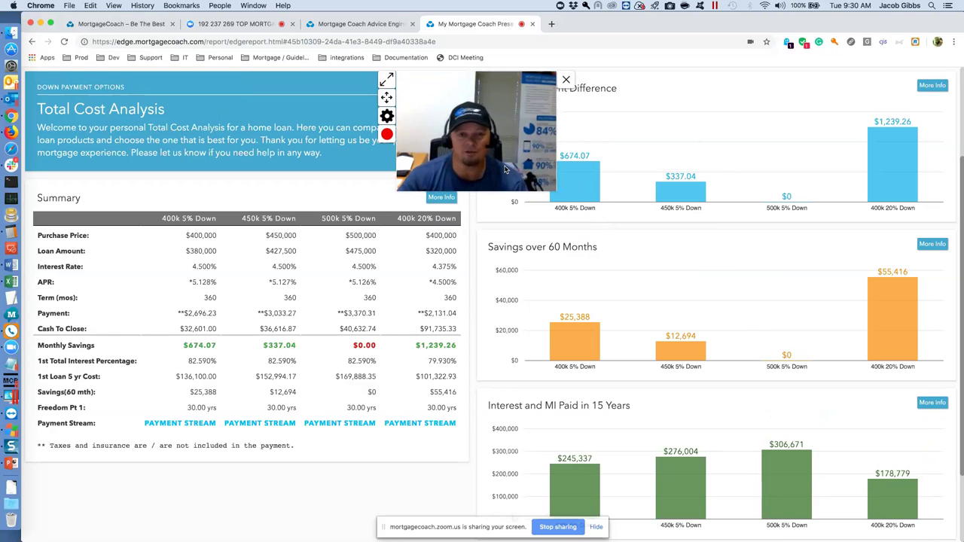
pyautogui.click(386, 134)
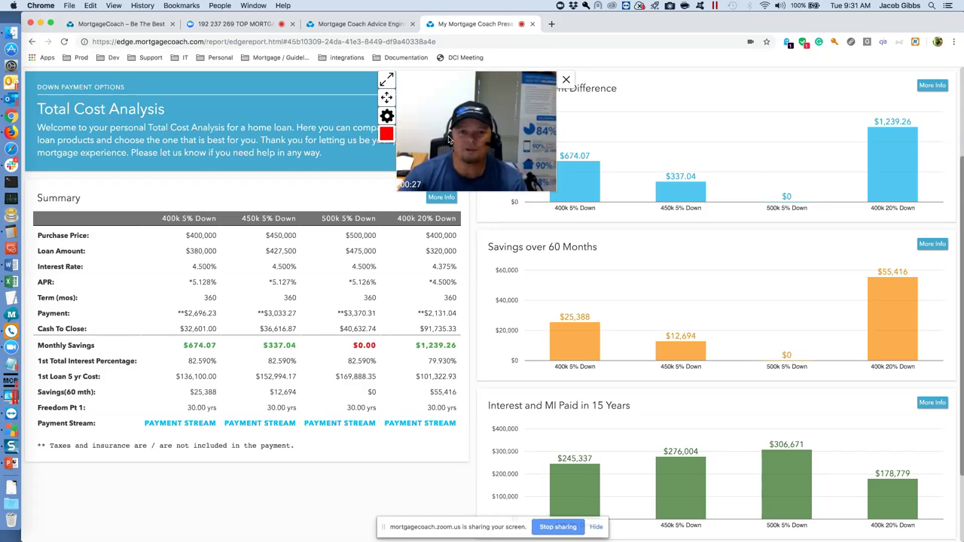
pyautogui.click(385, 135)
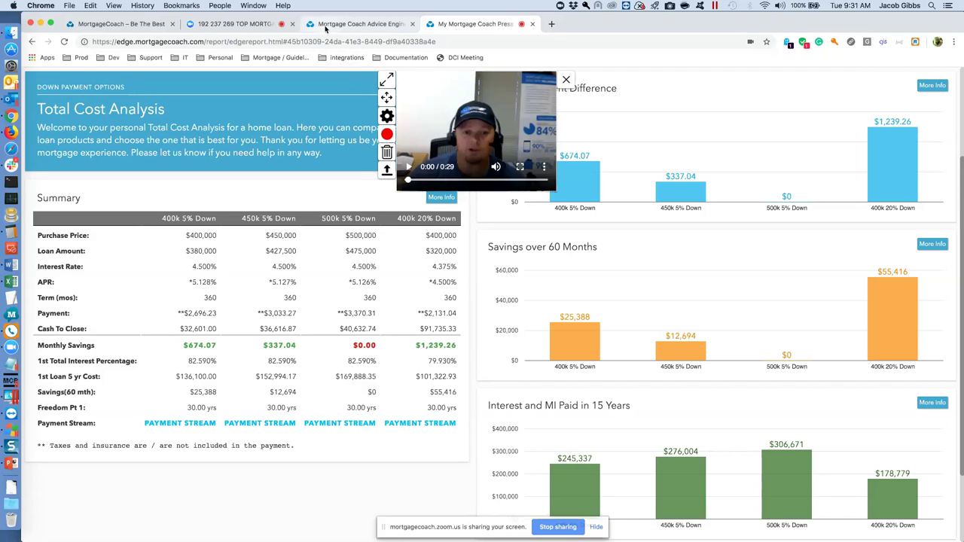
# Load Mortgage Coach Edge from the Prod bookmarks in a new tab and allow Flash.
pyautogui.click(552, 24)
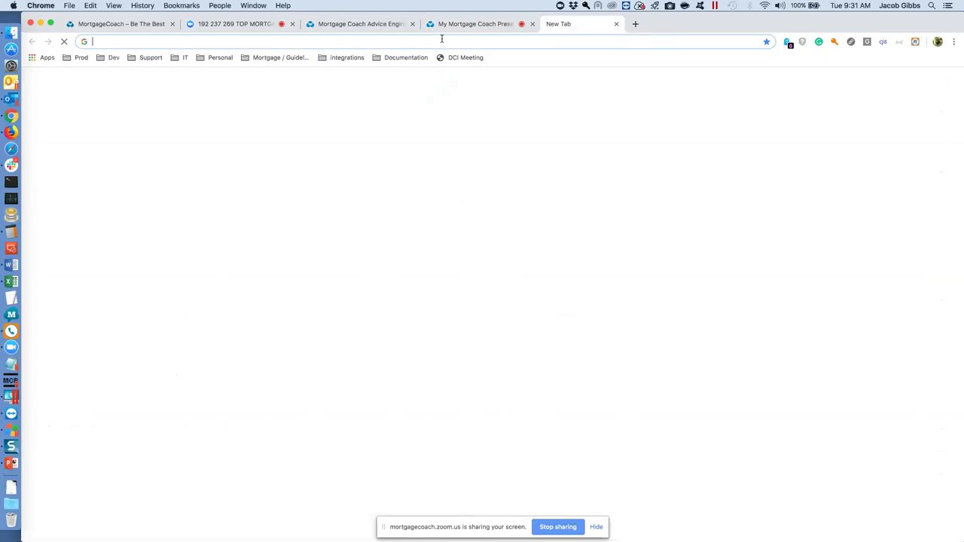
pyautogui.click(79, 58)
pyautogui.click(108, 78)
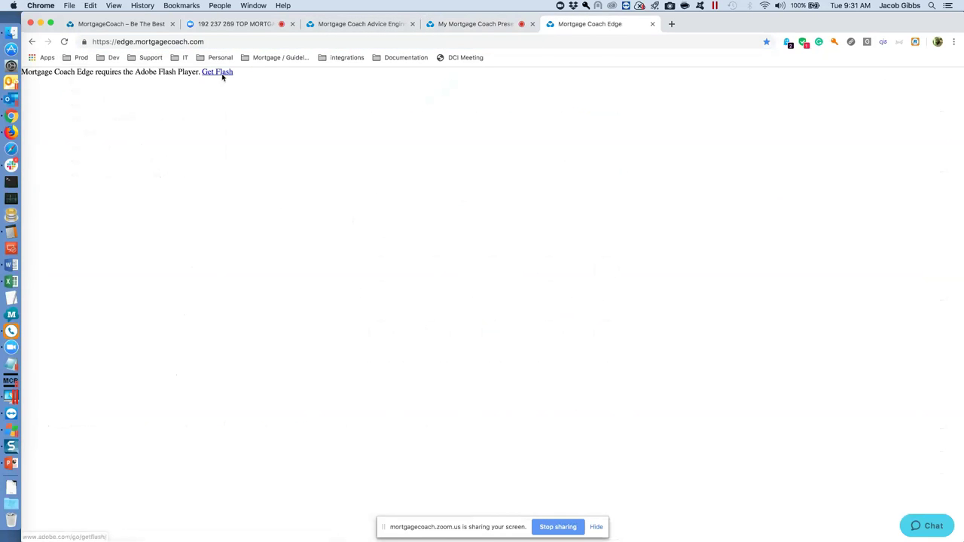
pyautogui.click(222, 76)
pyautogui.click(211, 98)
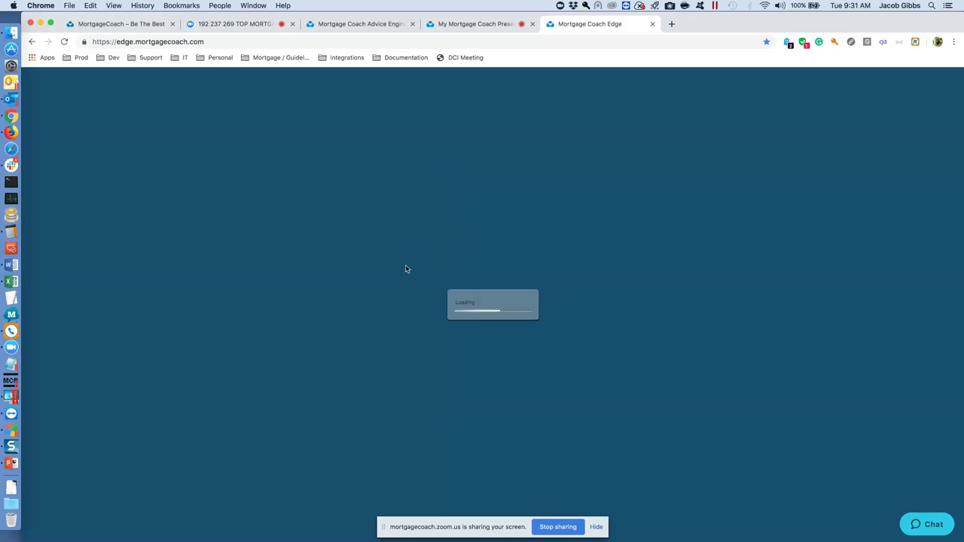
# Sign in with the account email and password, moving the screen-sharing notice aside.
pyautogui.press('Tab')
pyautogui.write('******')
pyautogui.press('Return')
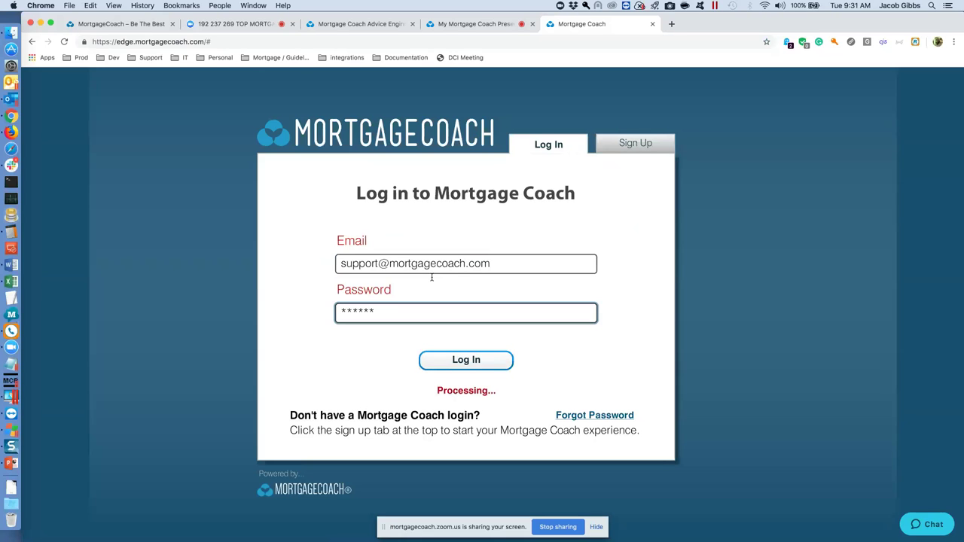
pyautogui.moveTo(482, 527); pyautogui.dragTo(819, 250)
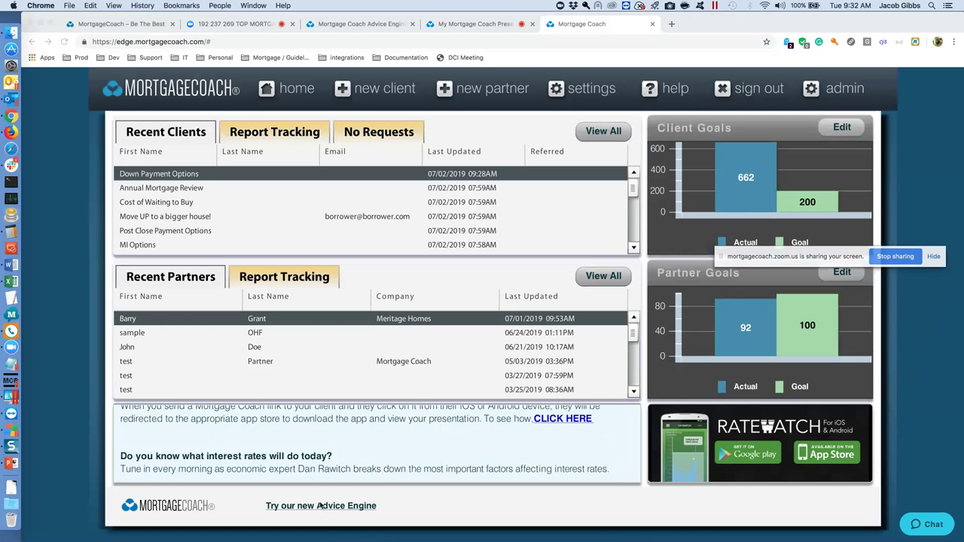
# Visit the Advice Engine sign-in page, clear its prefilled email, then return to Down Payment Options.
pyautogui.click(135, 24)
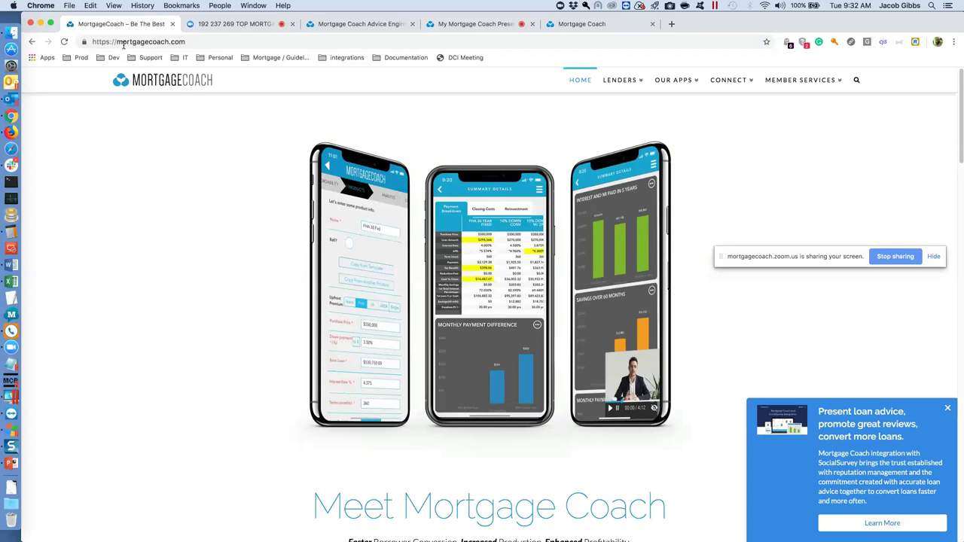
pyautogui.moveTo(828, 83)
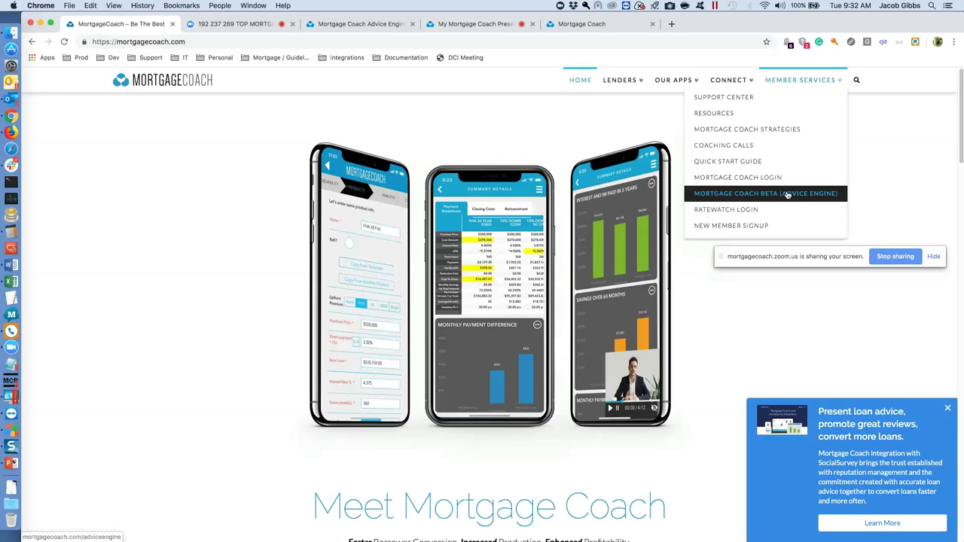
pyautogui.click(786, 194)
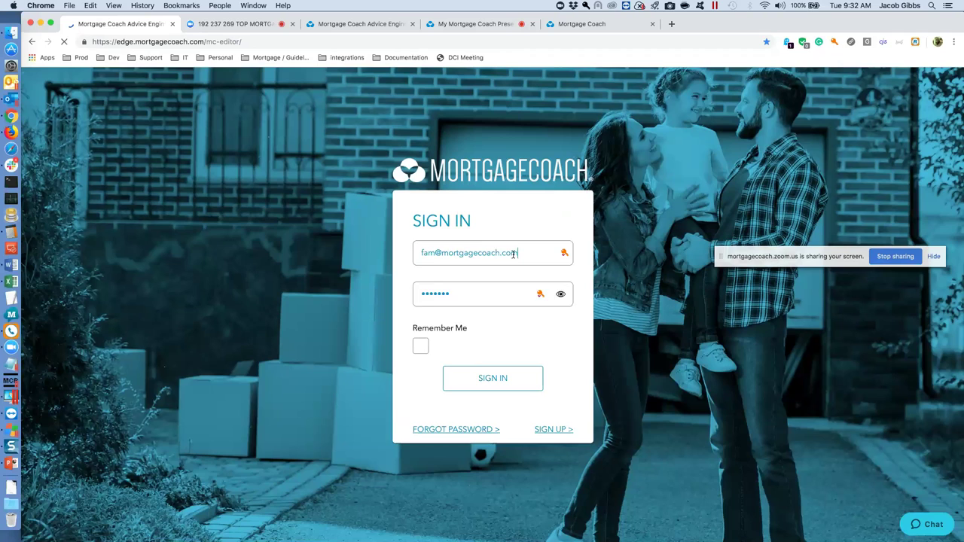
pyautogui.moveTo(513, 255); pyautogui.dragTo(409, 254)
pyautogui.press('BackSpace')
pyautogui.press('Escape')
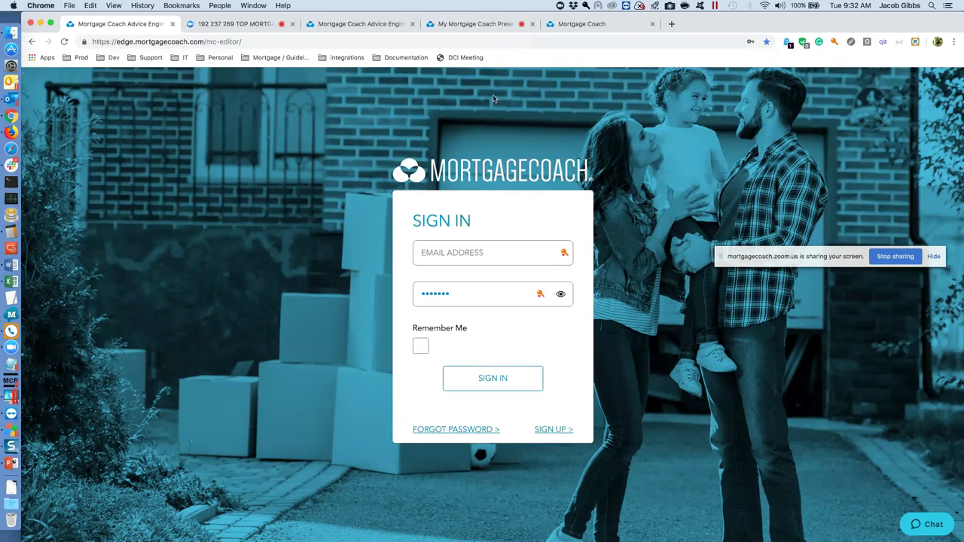
pyautogui.click(361, 24)
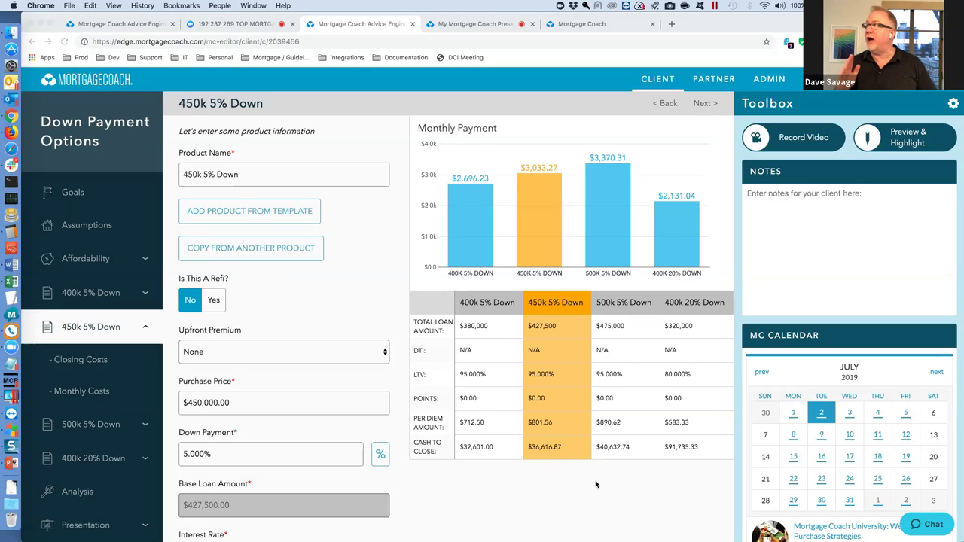
# Go to the clients dashboard, check Strategy Templates, and show the Recent Clients list.
pyautogui.click(653, 82)
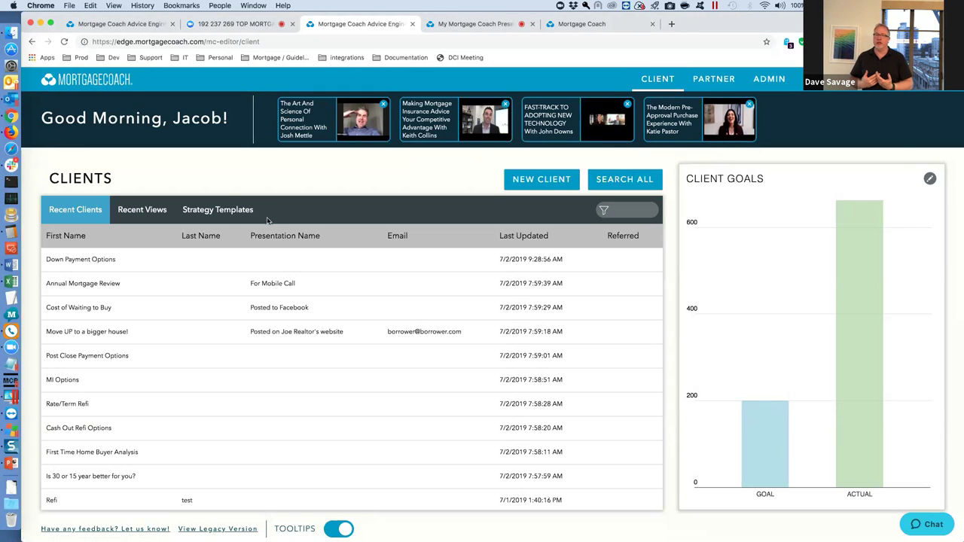
pyautogui.rightClick(12, 345)
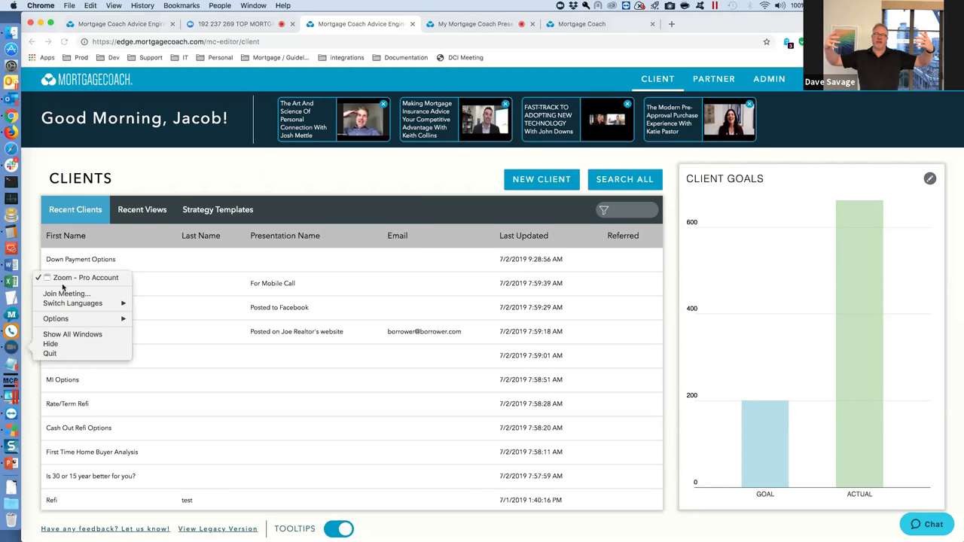
pyautogui.click(285, 425)
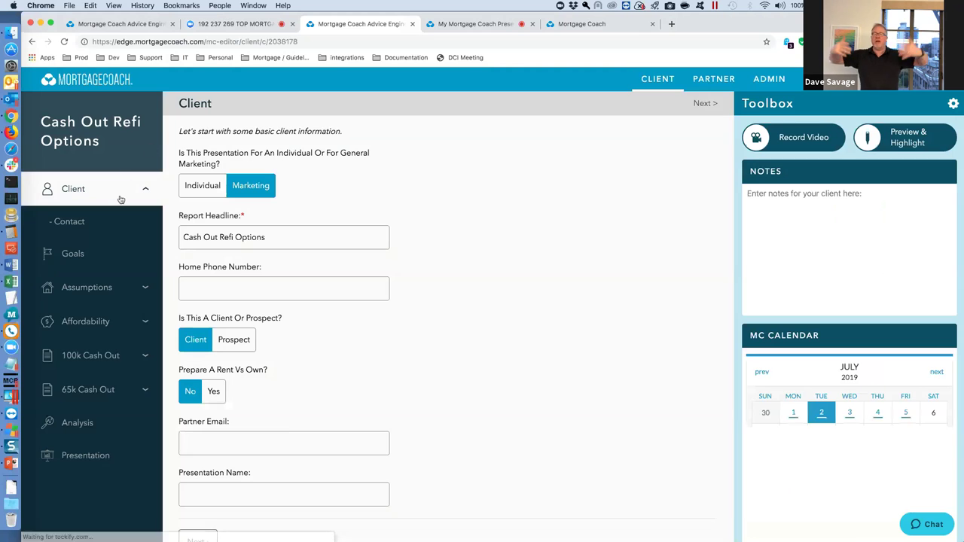
pyautogui.click(646, 85)
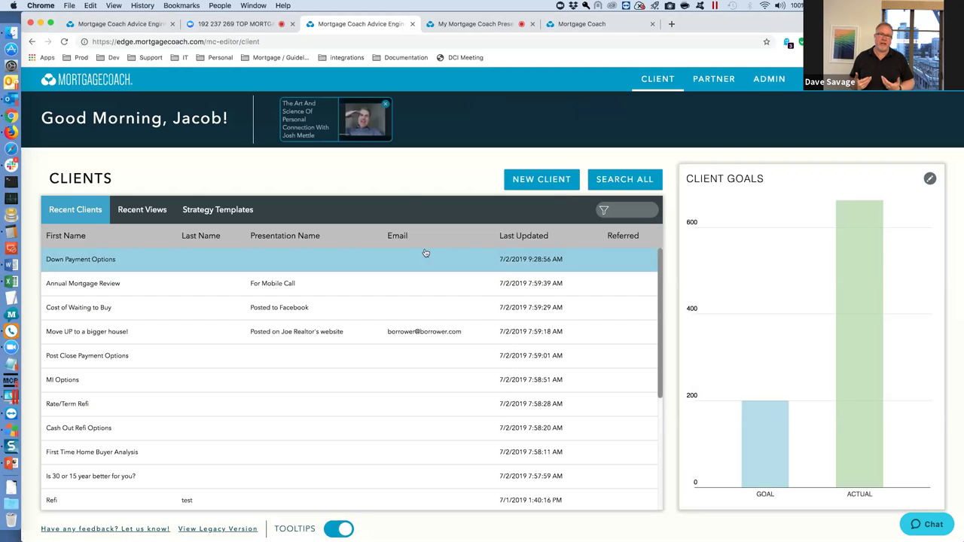
pyautogui.click(230, 211)
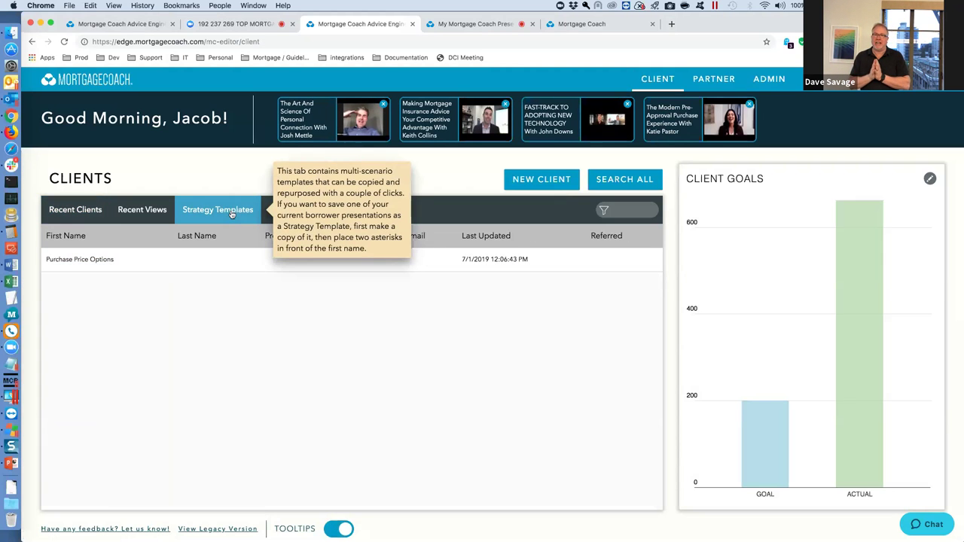
pyautogui.click(84, 211)
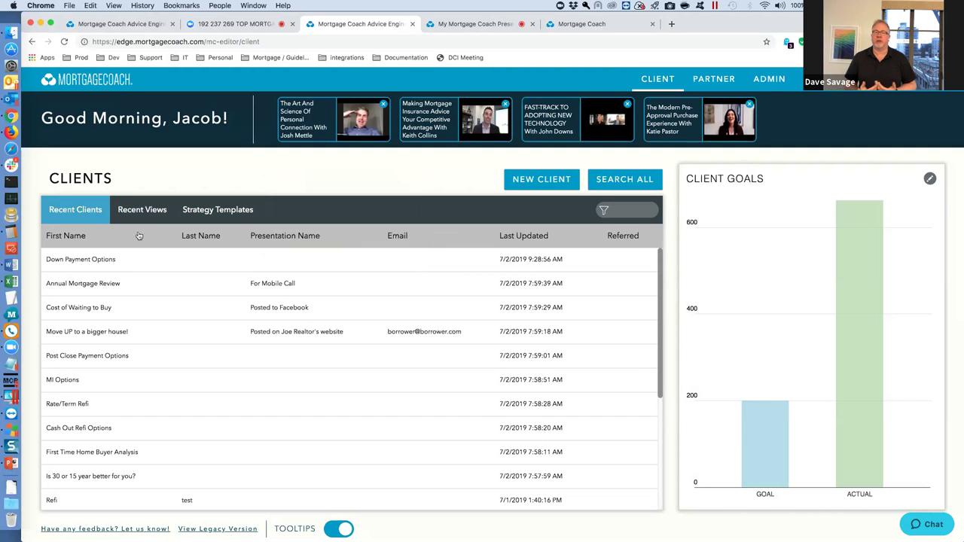
# Create a new client 'Rate Options' as a Marketing presentation with that report headline.
pyautogui.click(539, 181)
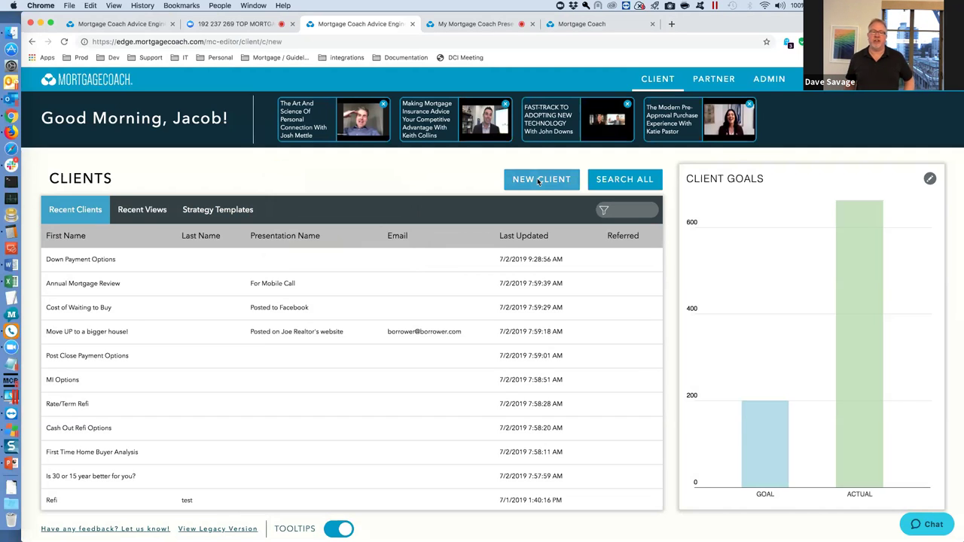
pyautogui.click(215, 237)
pyautogui.write('Rate ')
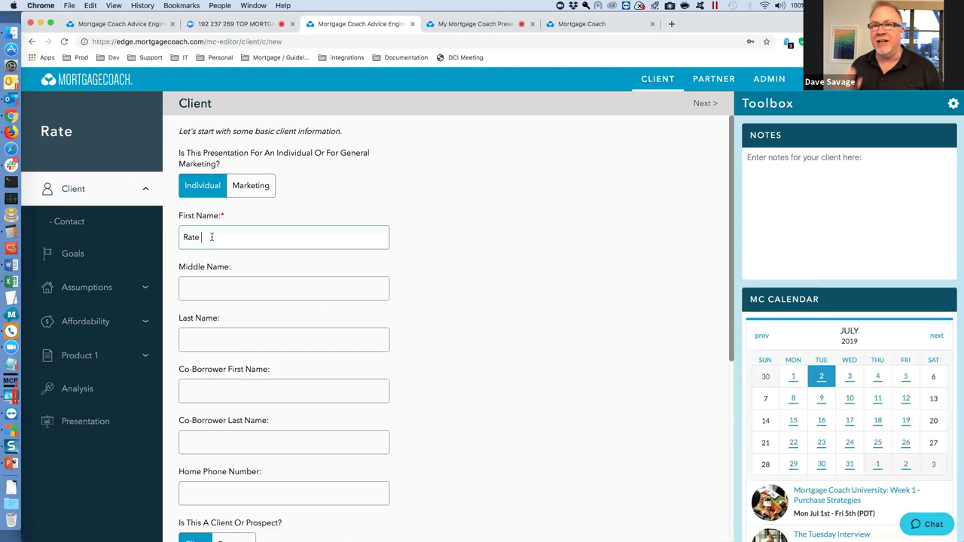
pyautogui.write('Options')
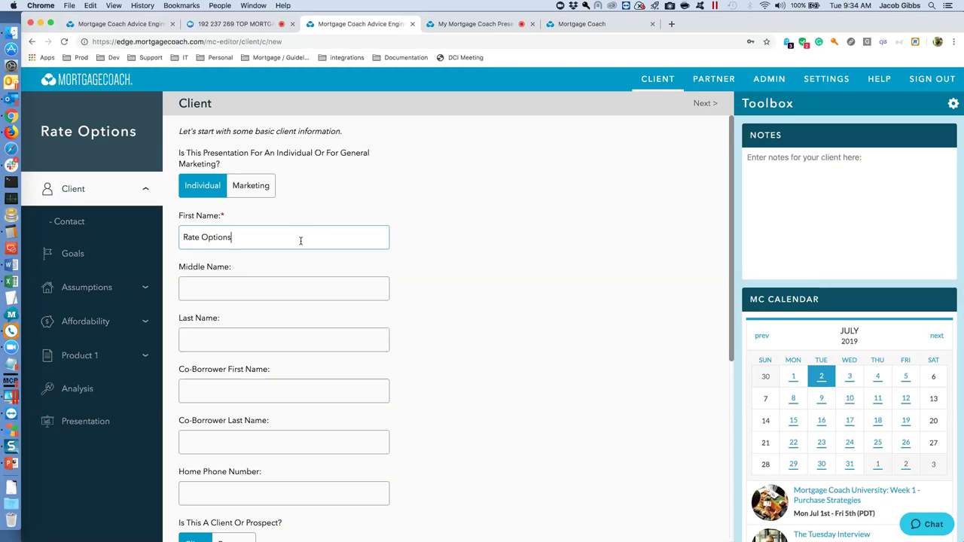
pyautogui.click(253, 184)
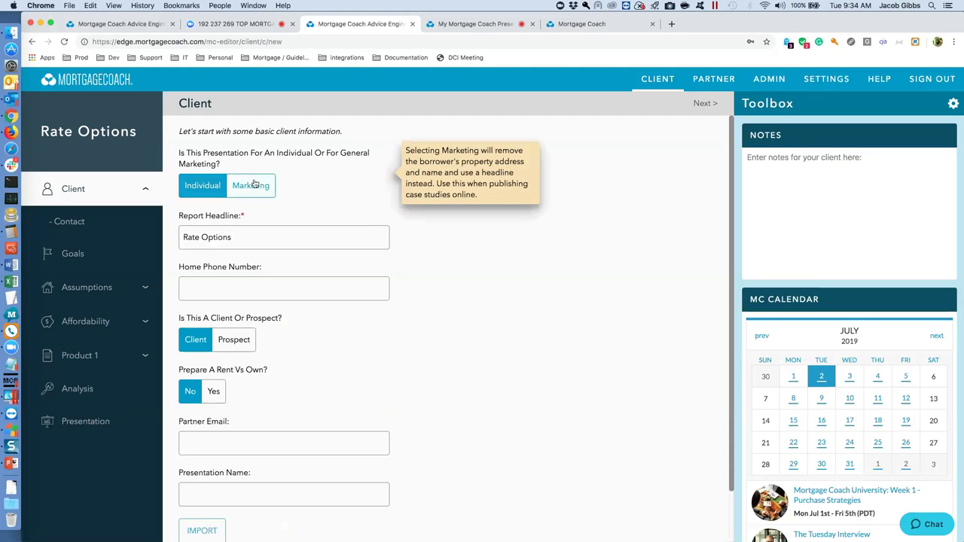
pyautogui.click(246, 236)
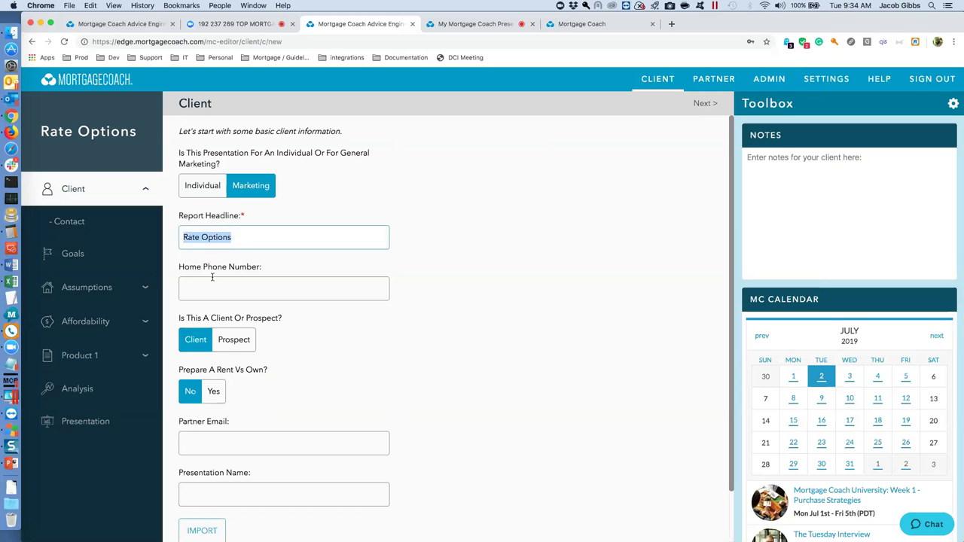
pyautogui.click(202, 187)
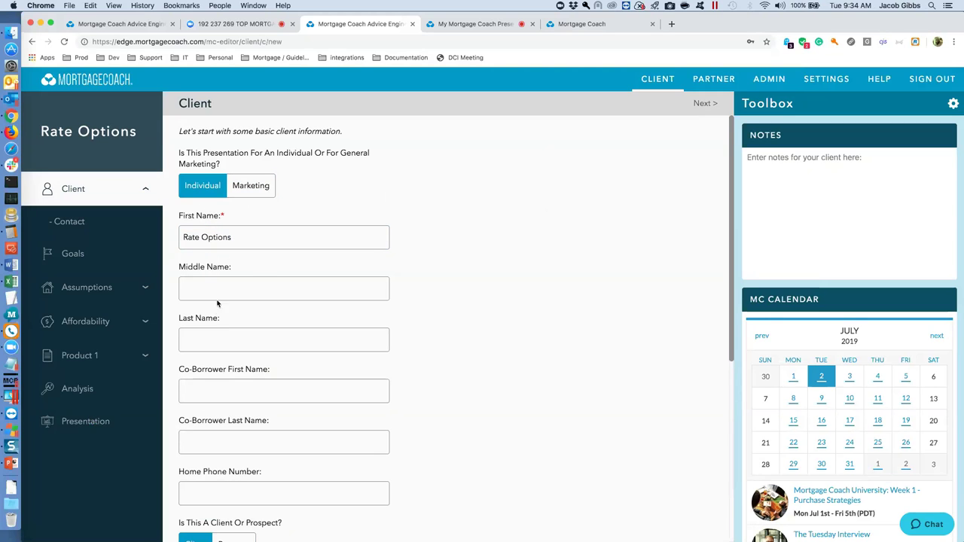
pyautogui.click(254, 186)
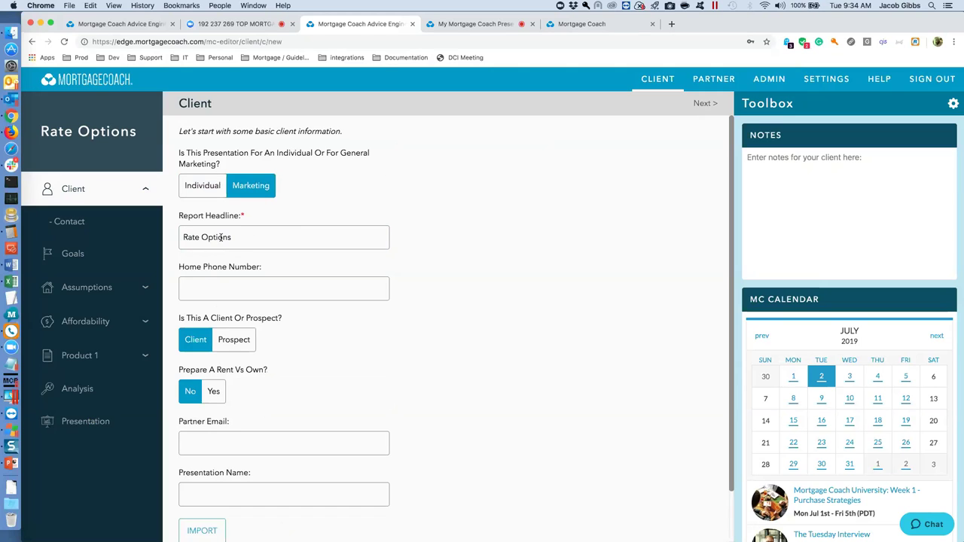
pyautogui.tripleClick(222, 239)
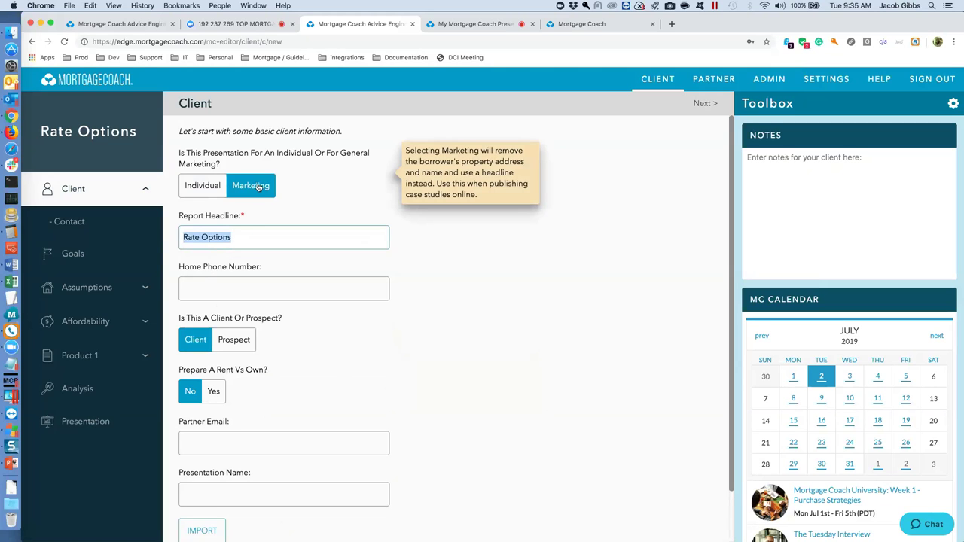
# Give Rate Options a Purchase A New Home goal and a $500,000 property value.
pyautogui.click(70, 253)
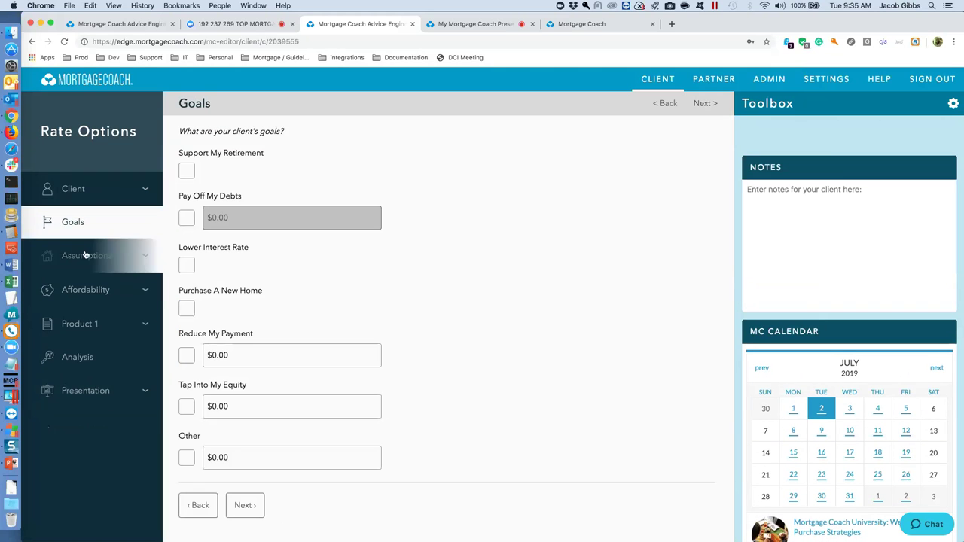
pyautogui.click(186, 309)
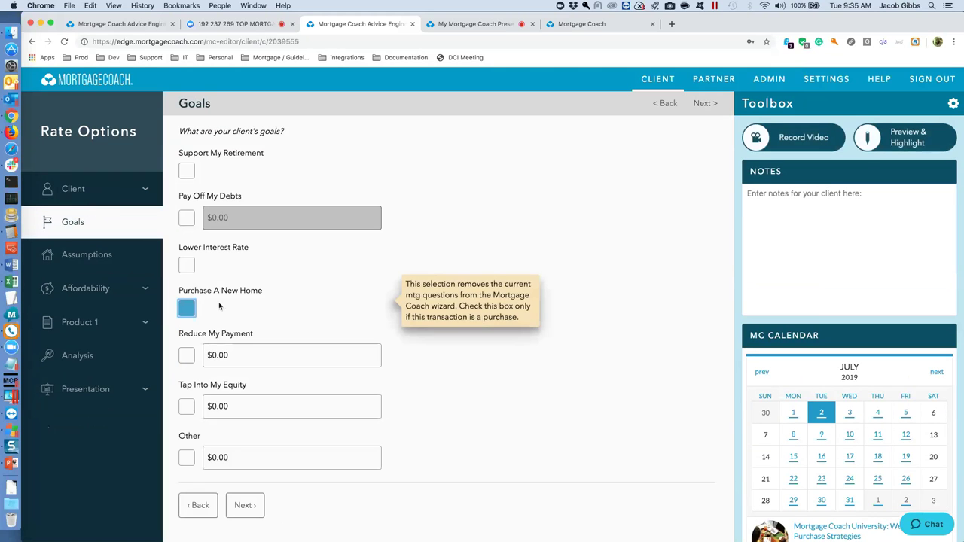
pyautogui.click(81, 258)
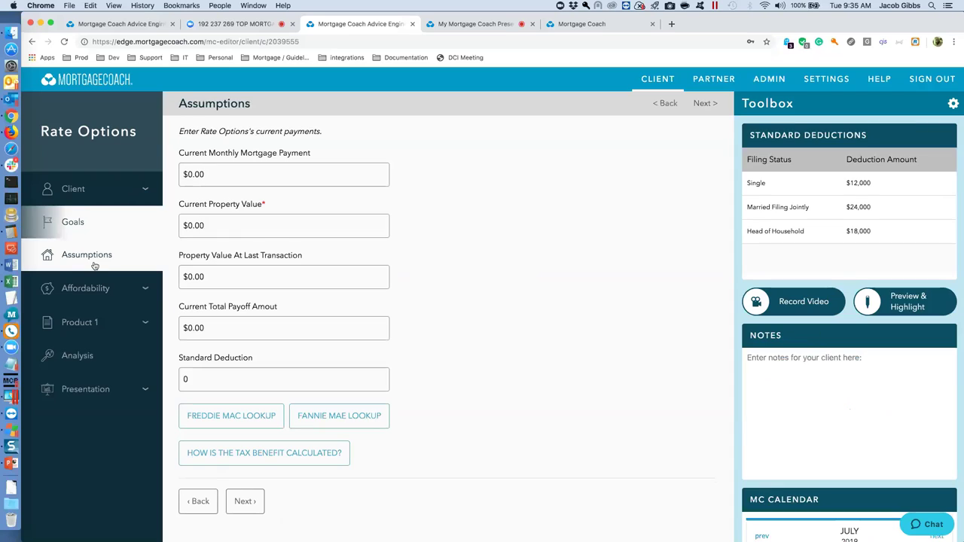
pyautogui.click(216, 226)
pyautogui.write('500000')
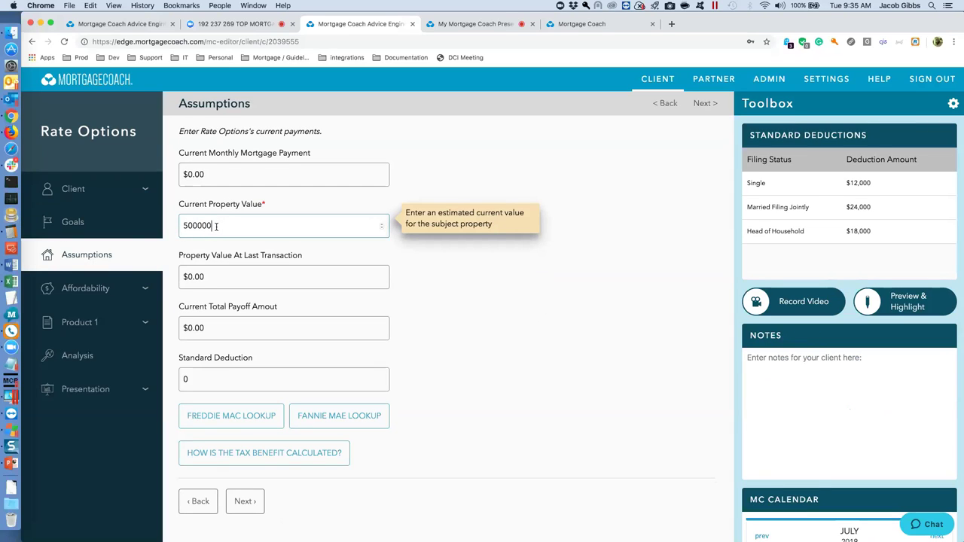
pyautogui.press('Tab')
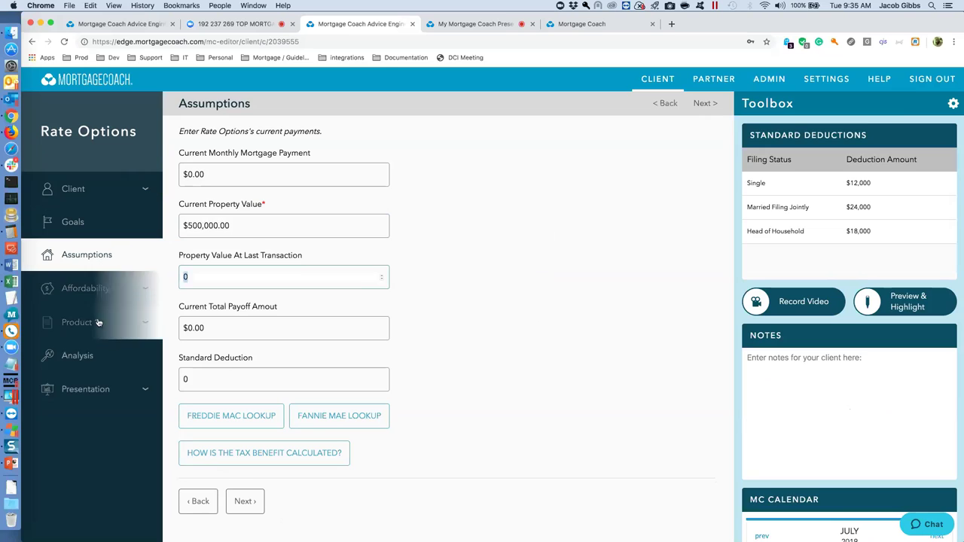
pyautogui.click(98, 323)
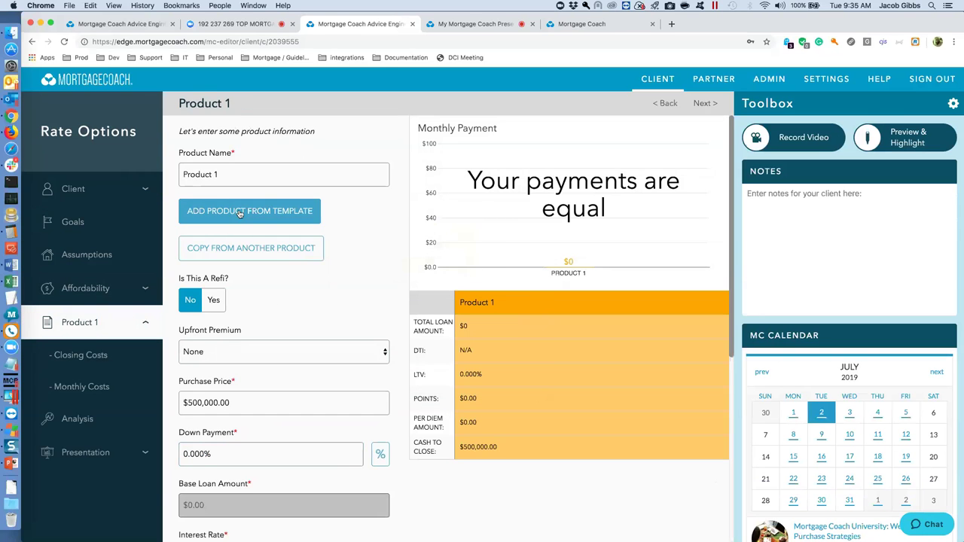
# Rename Product 1 to 'Conv 30 Fixed' and apply the Conventional 30 Fixed 20% down template.
pyautogui.click(225, 174)
pyautogui.moveTo(225, 173); pyautogui.dragTo(135, 173)
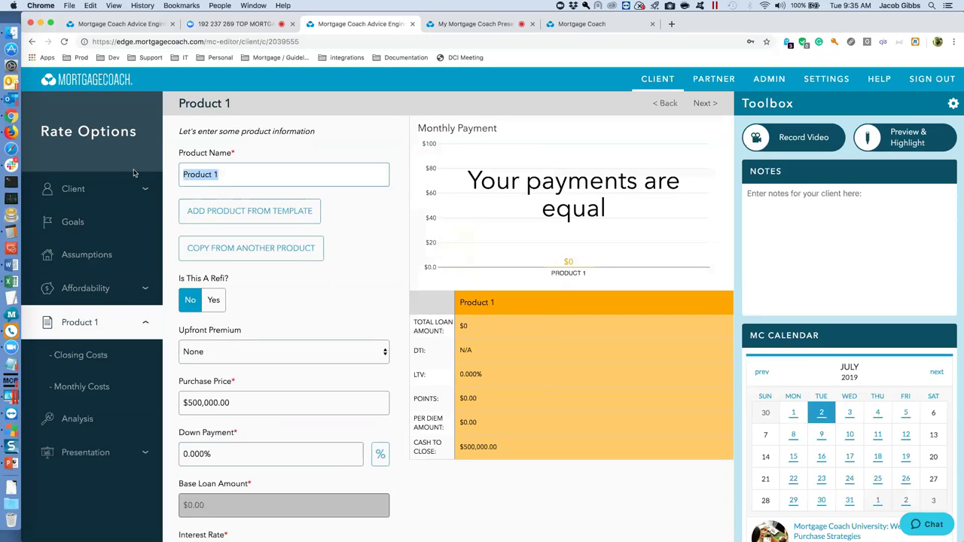
pyautogui.write('Co')
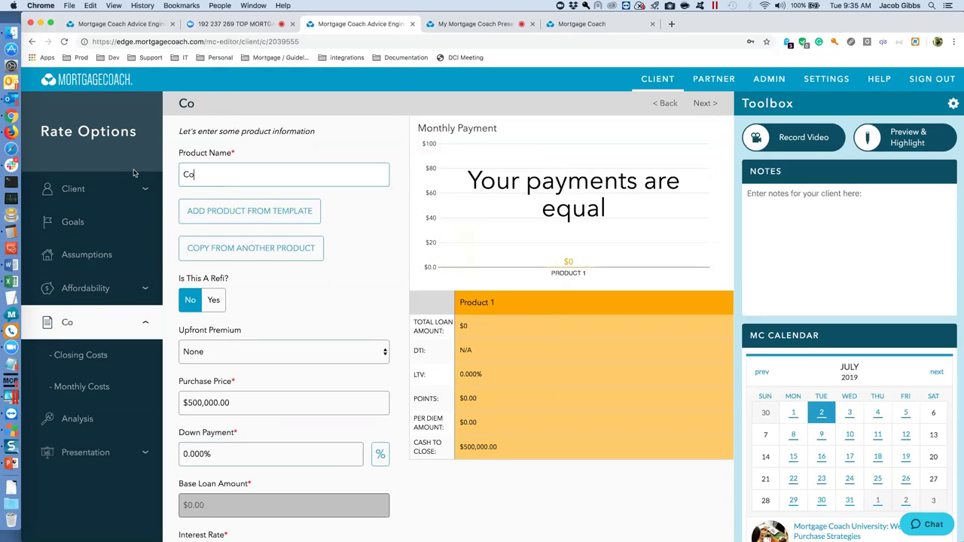
pyautogui.write('nv 30 Fixed')
pyautogui.press('Tab')
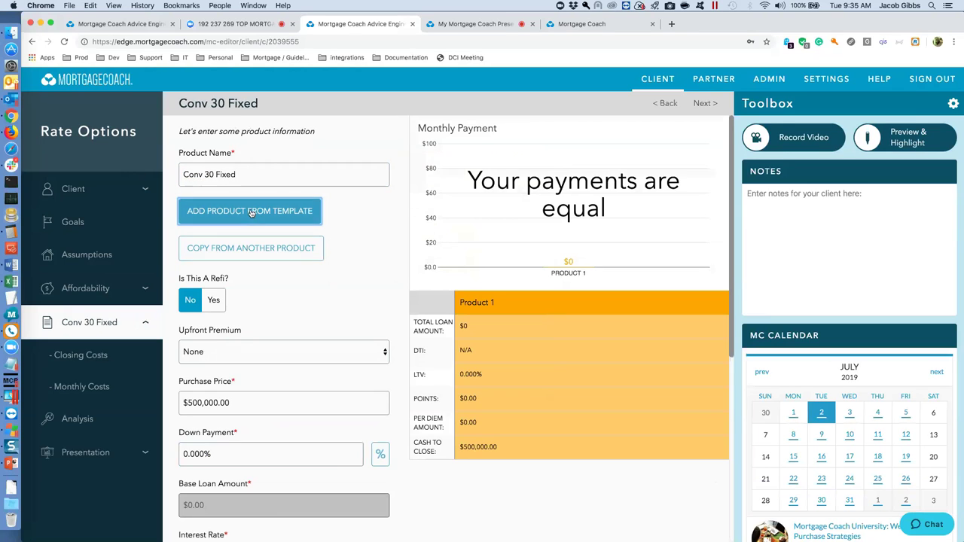
pyautogui.click(249, 210)
pyautogui.click(477, 326)
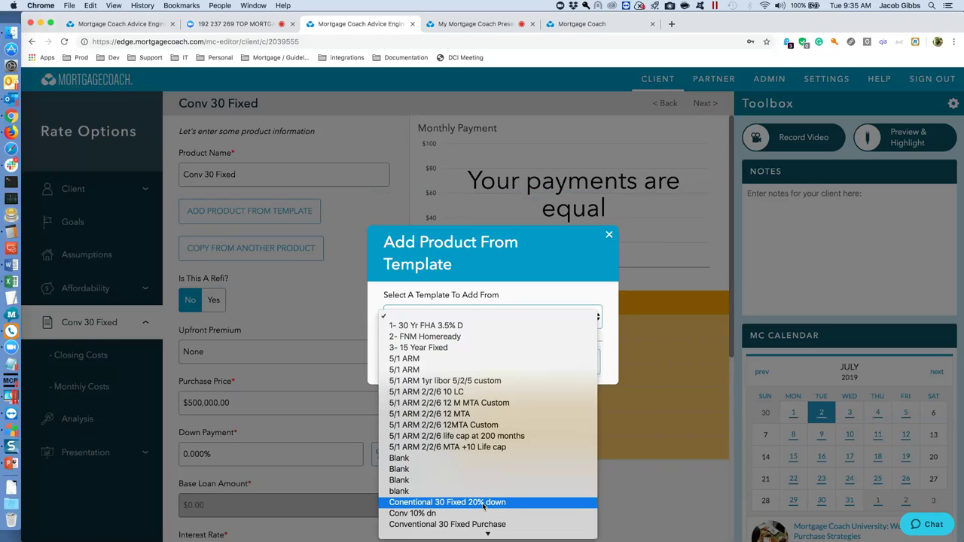
pyautogui.click(452, 502)
pyautogui.click(528, 362)
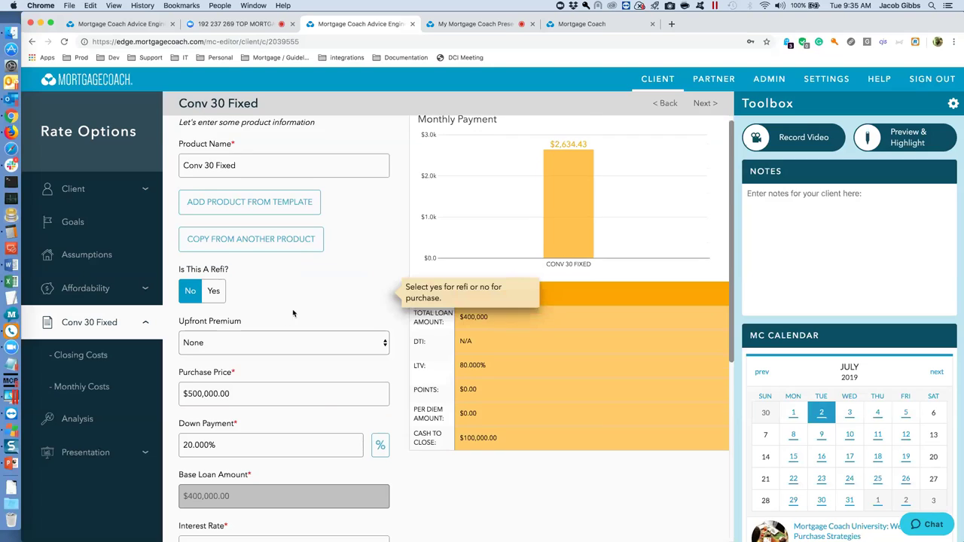
# Set Conv 30 Fixed's interest rate to 4.375%.
pyautogui.scroll(-2, 271, 324)
pyautogui.scroll(-3, 222, 396)
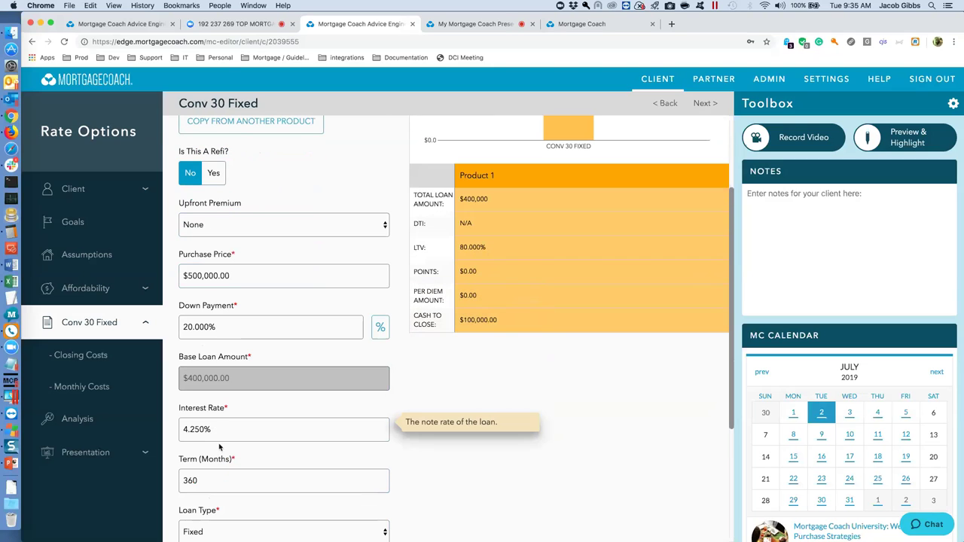
pyautogui.click(214, 430)
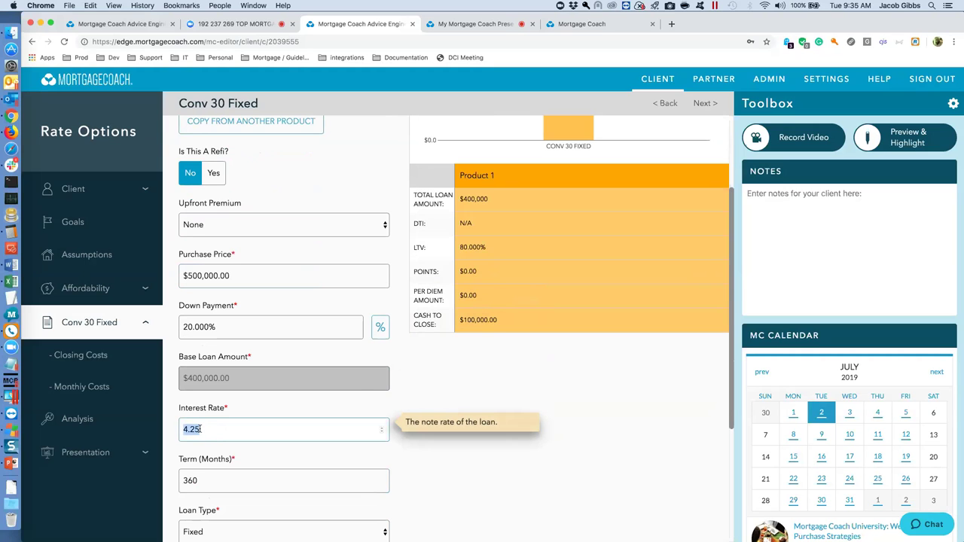
pyautogui.write('4.375')
pyautogui.press('Tab')
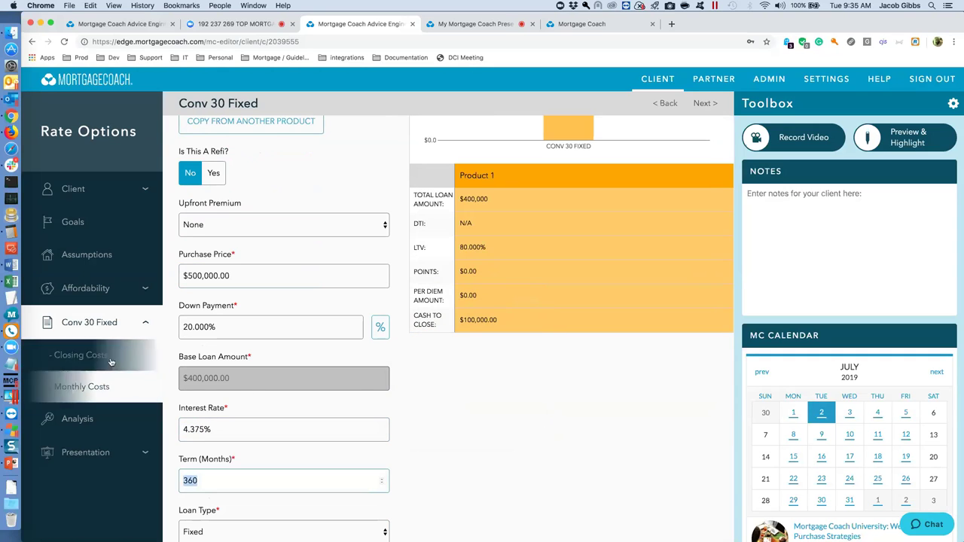
# Review the closing and monthly costs, then add Product 2 for comparison.
pyautogui.click(106, 357)
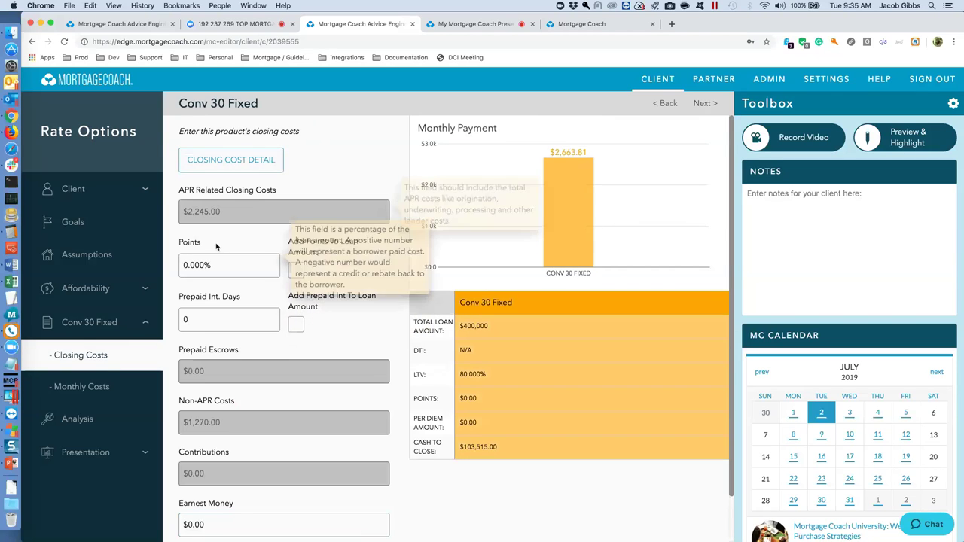
pyautogui.click(106, 387)
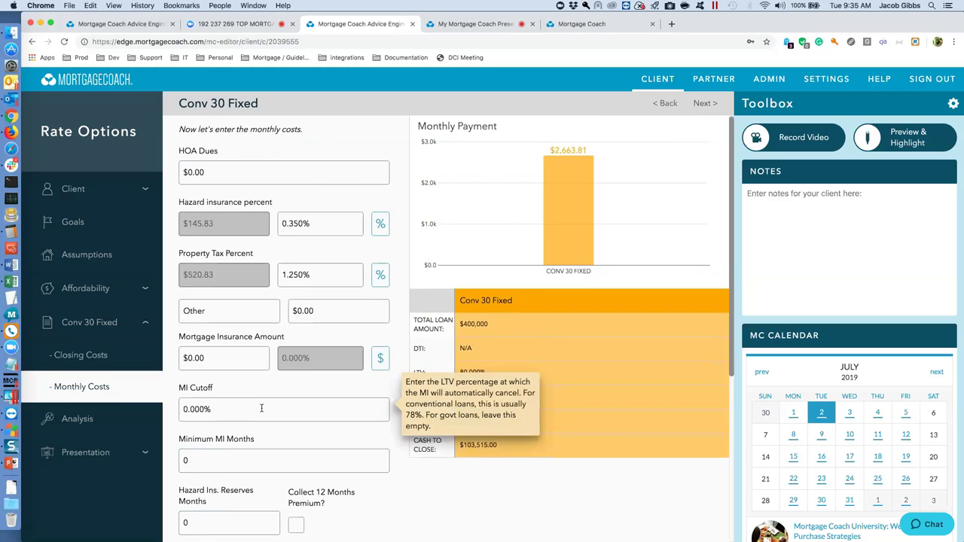
pyautogui.scroll(-5, 261, 407)
pyautogui.click(282, 436)
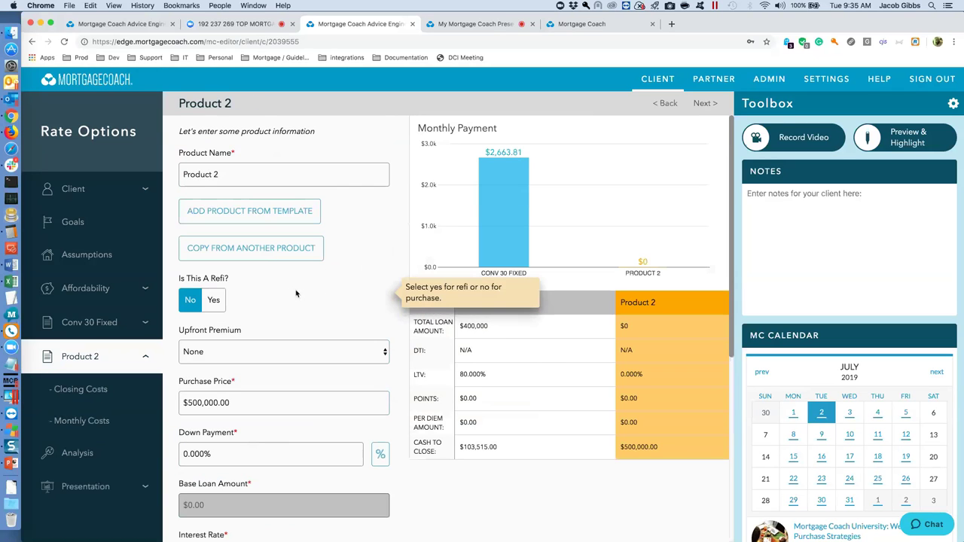
# Copy Conv 30 Fixed into Product 2 and name it 30 Fixed 4.75.
pyautogui.click(257, 252)
pyautogui.click(515, 362)
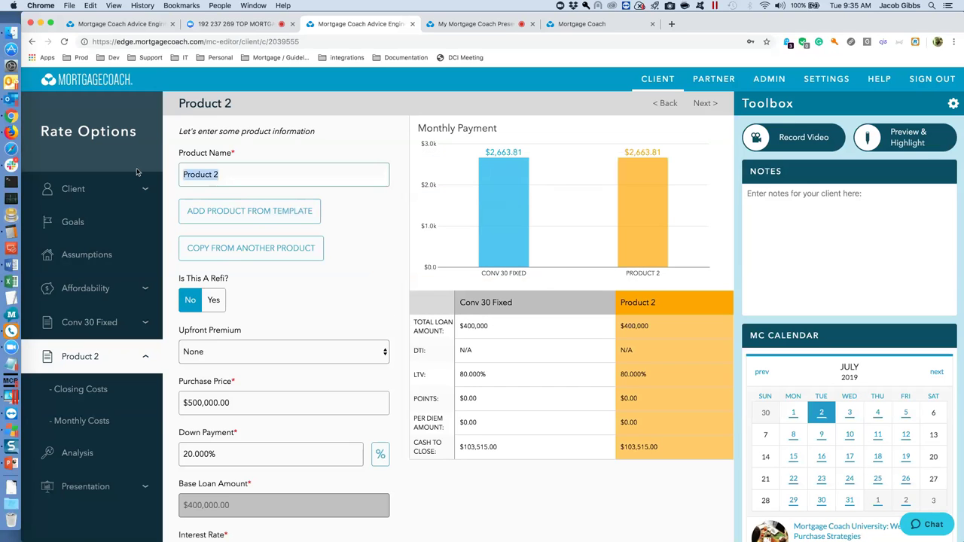
pyautogui.write('30 F')
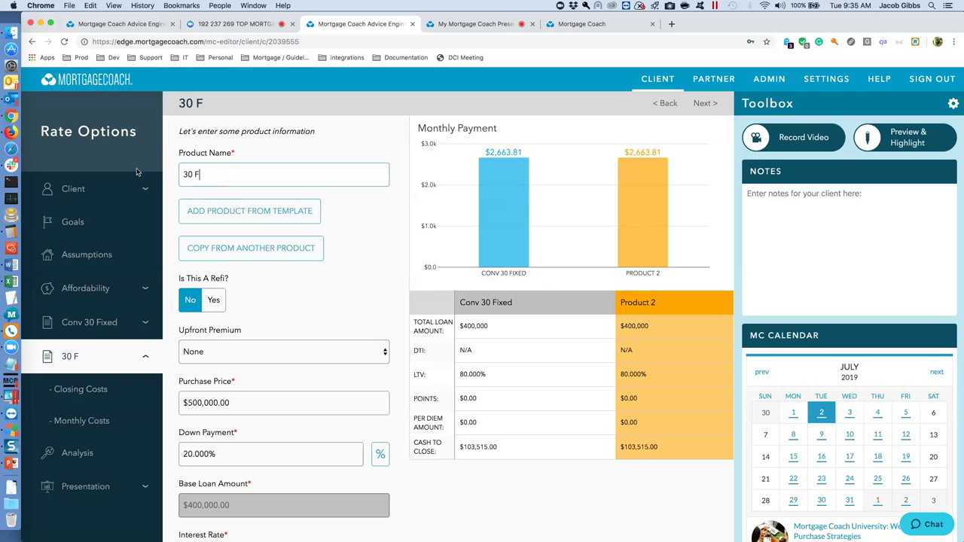
pyautogui.write('ixed 4.75')
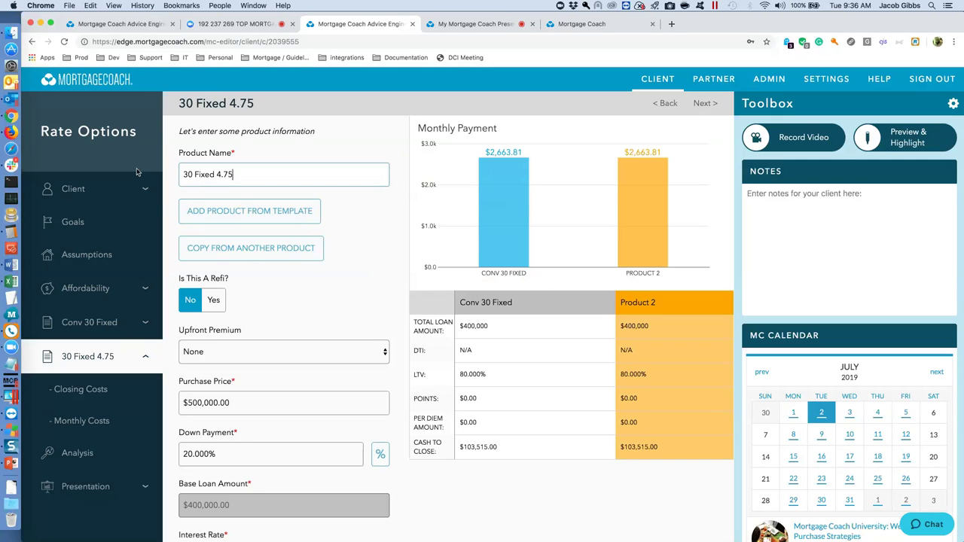
# Set the 30 Fixed 4.75 interest rate to 4.75%.
pyautogui.moveTo(234, 447)
pyautogui.scroll(-3, 233, 448)
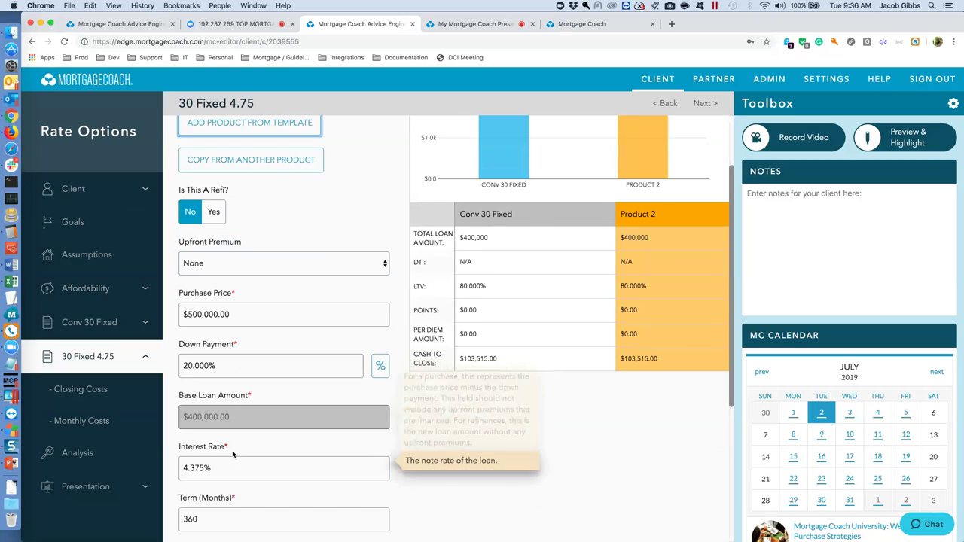
pyautogui.moveTo(219, 466); pyautogui.dragTo(176, 470)
pyautogui.write('4.75')
pyautogui.press('Tab')
# Check its $2,753.26 monthly cost and add an empty Product 3.
pyautogui.click(104, 421)
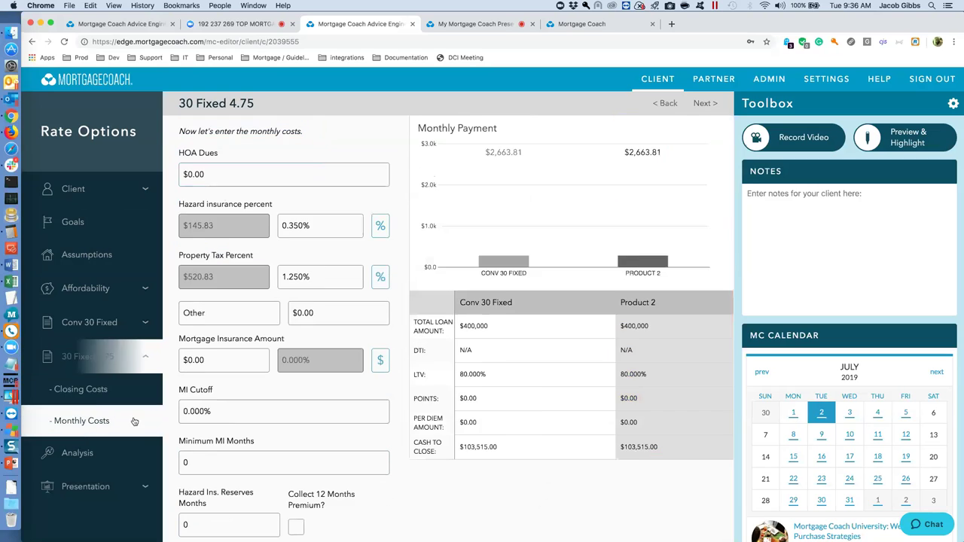
pyautogui.scroll(-5, 218, 429)
pyautogui.click(226, 435)
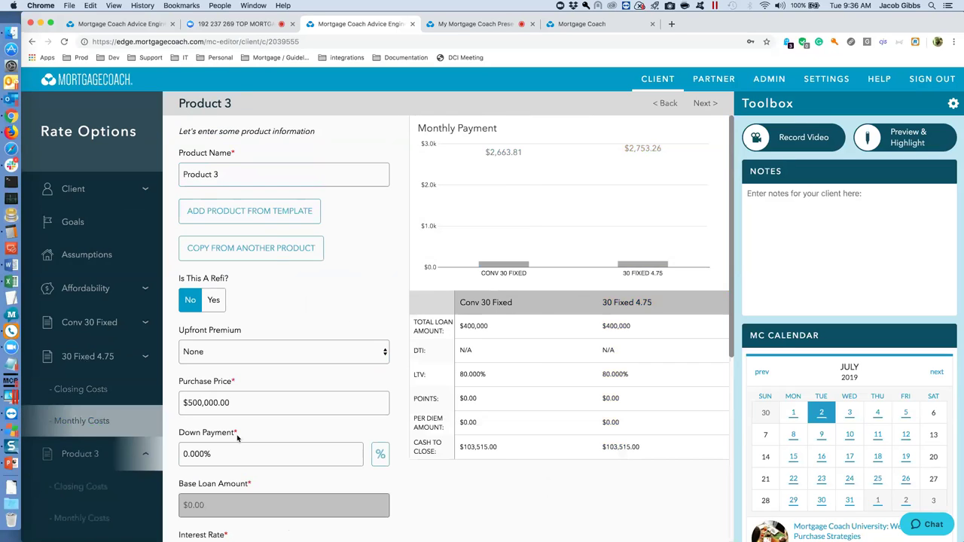
# Copy Conv 30 Fixed into Product 3 and name it 30 Fixed 5.125.
pyautogui.click(263, 253)
pyautogui.click(529, 361)
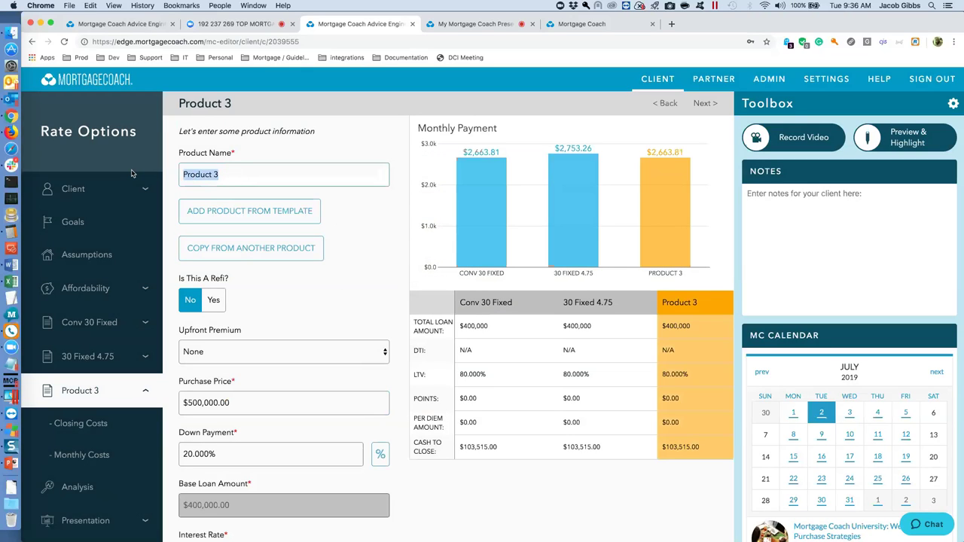
pyautogui.write('30 Fixed')
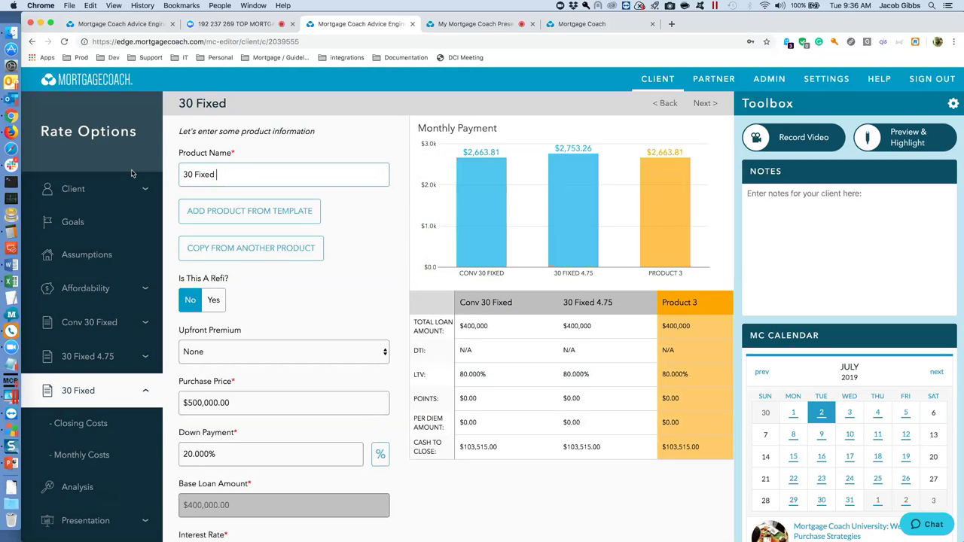
pyautogui.write('5.125')
pyautogui.press('Tab')
pyautogui.click(224, 174)
pyautogui.press('BackSpace')
pyautogui.write('.')
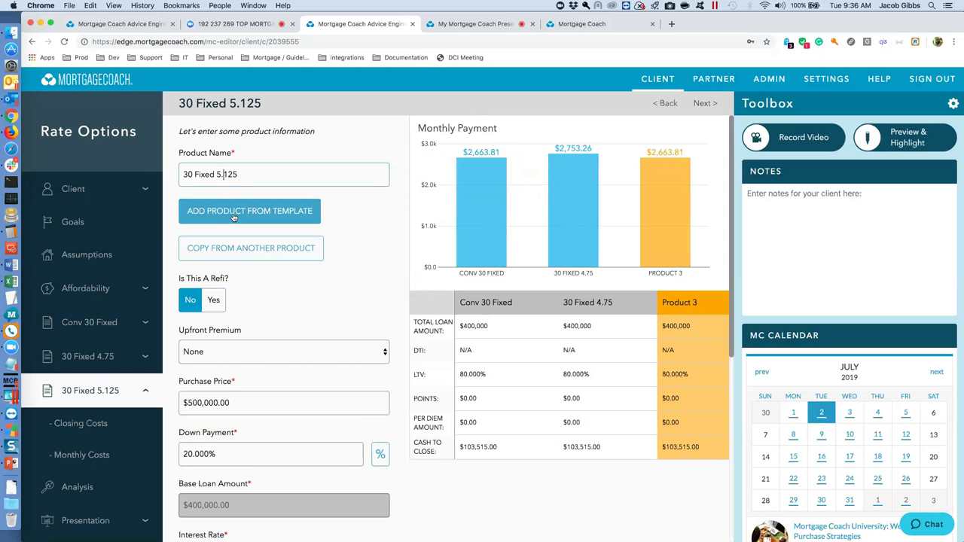
# Set the 30 Fixed 5.125 interest rate to 5.125%.
pyautogui.scroll(-2, 222, 391)
pyautogui.click(220, 466)
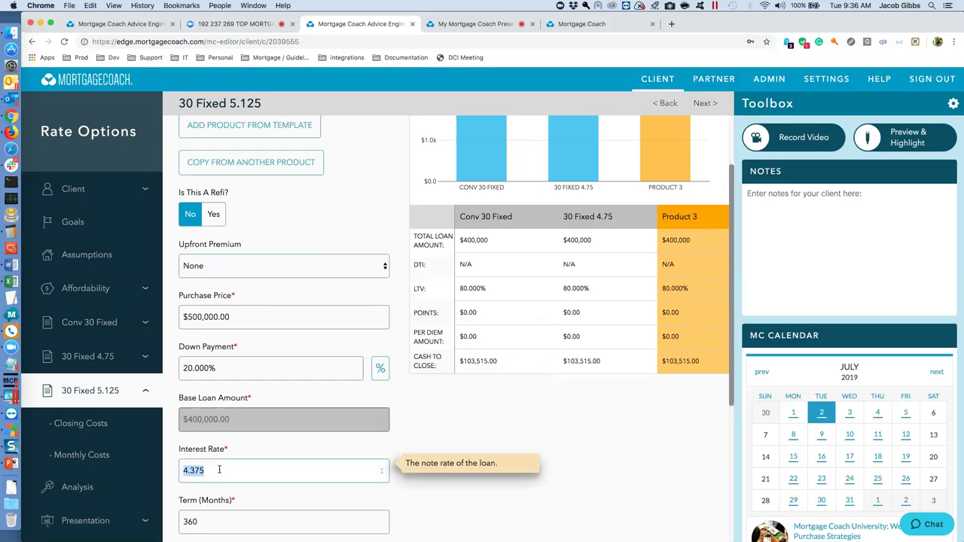
pyautogui.write('5.125')
pyautogui.press('Tab')
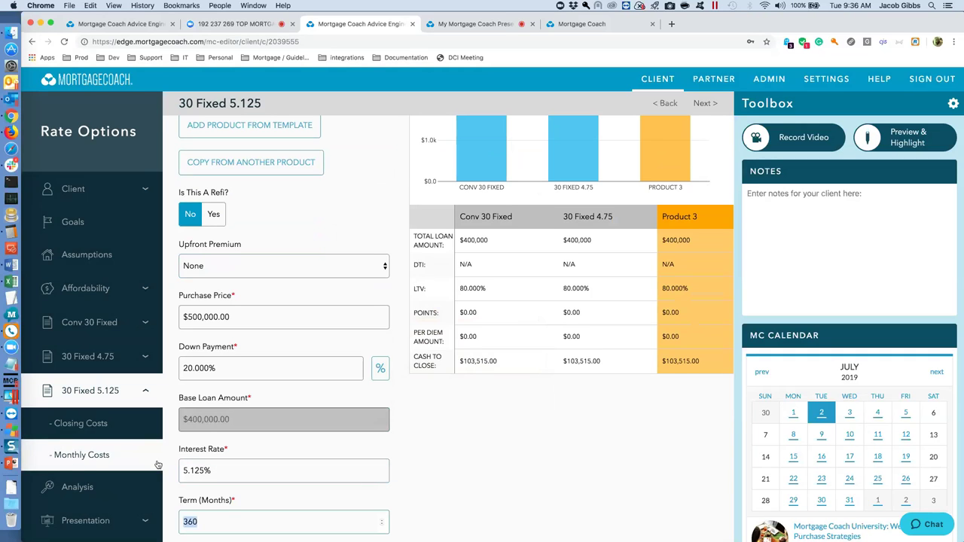
# Enter -0.5 points in its closing costs, cutting cash to close to $101,515.
pyautogui.scroll(-5, 245, 343)
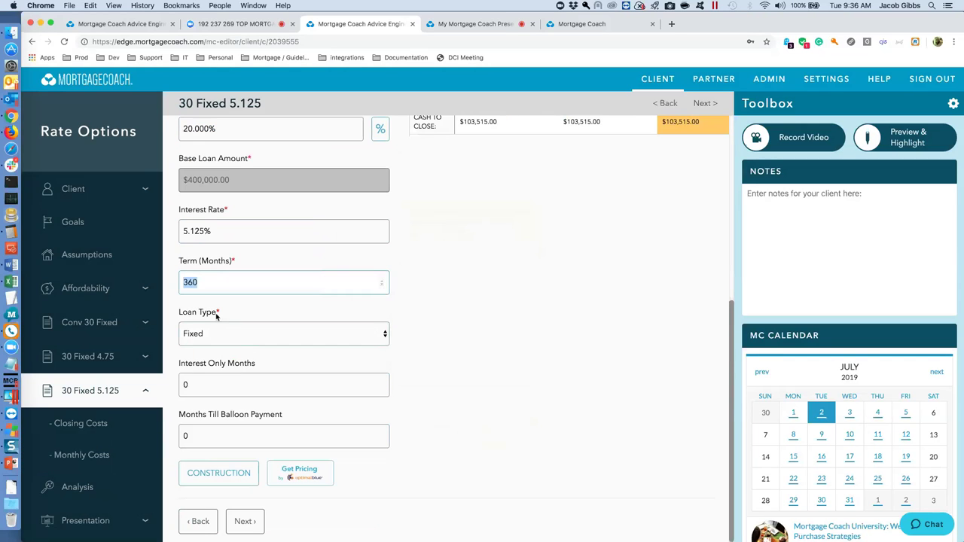
pyautogui.click(108, 429)
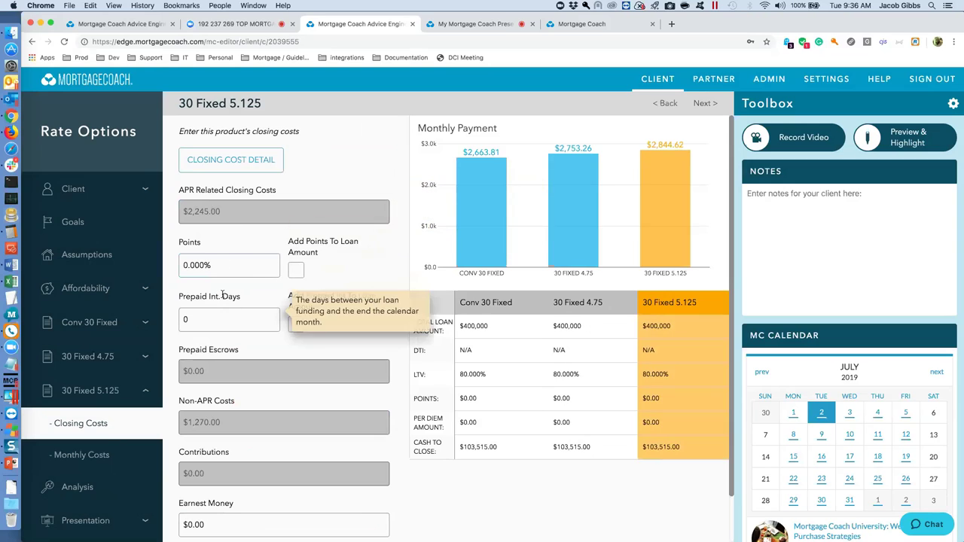
pyautogui.click(98, 455)
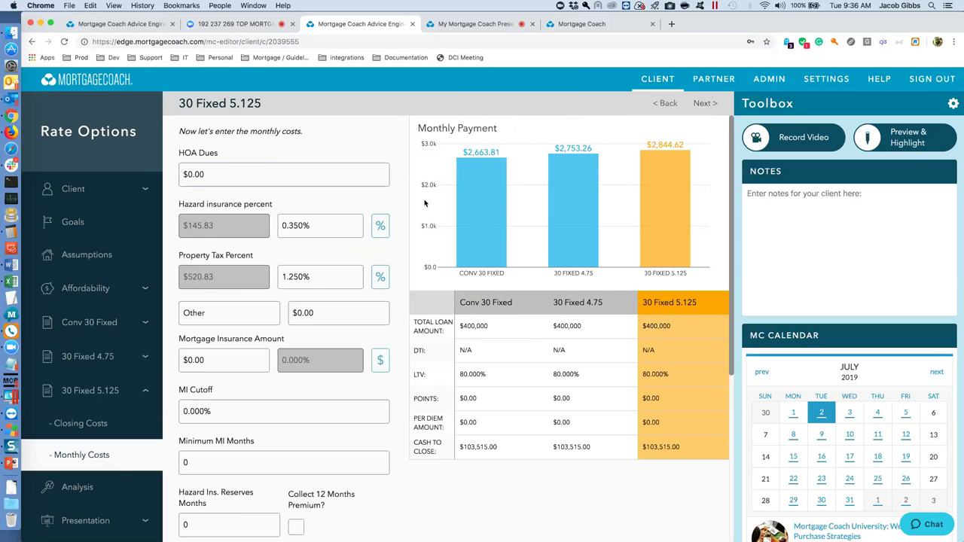
pyautogui.click(76, 391)
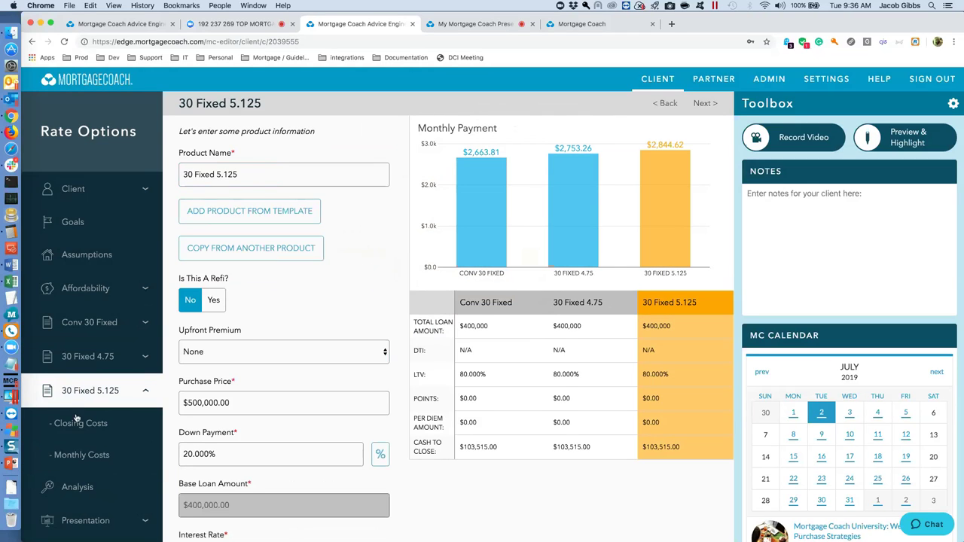
pyautogui.click(76, 423)
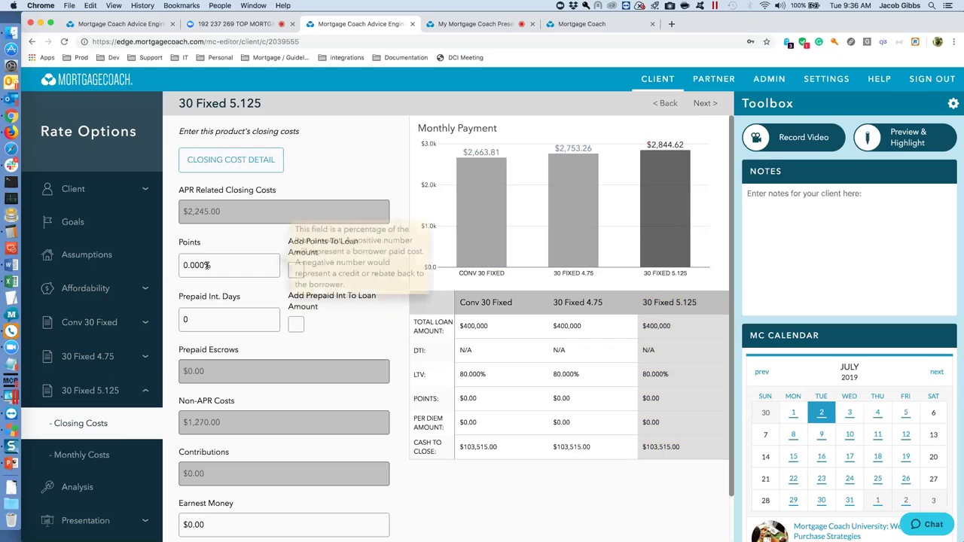
pyautogui.click(210, 264)
pyautogui.write('-.5')
pyautogui.press('Tab')
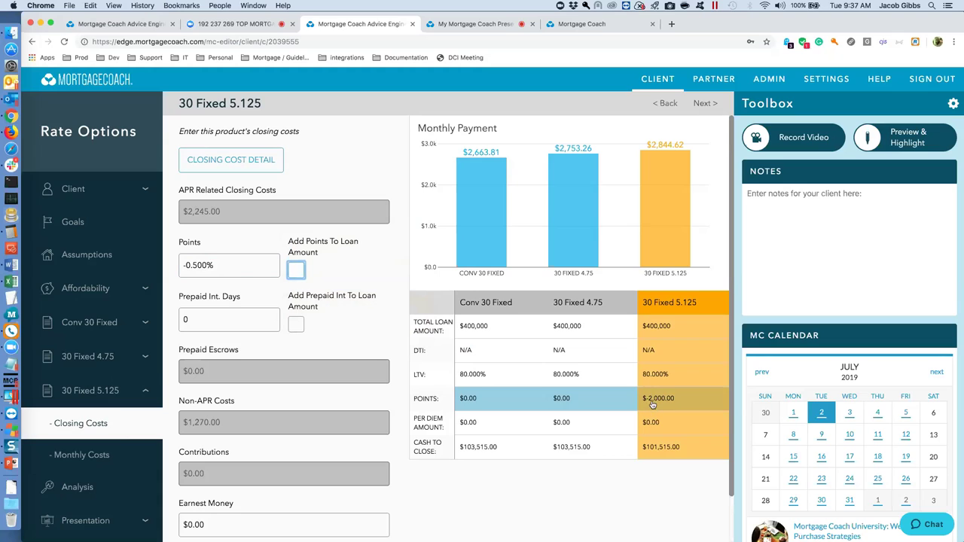
pyautogui.click(85, 360)
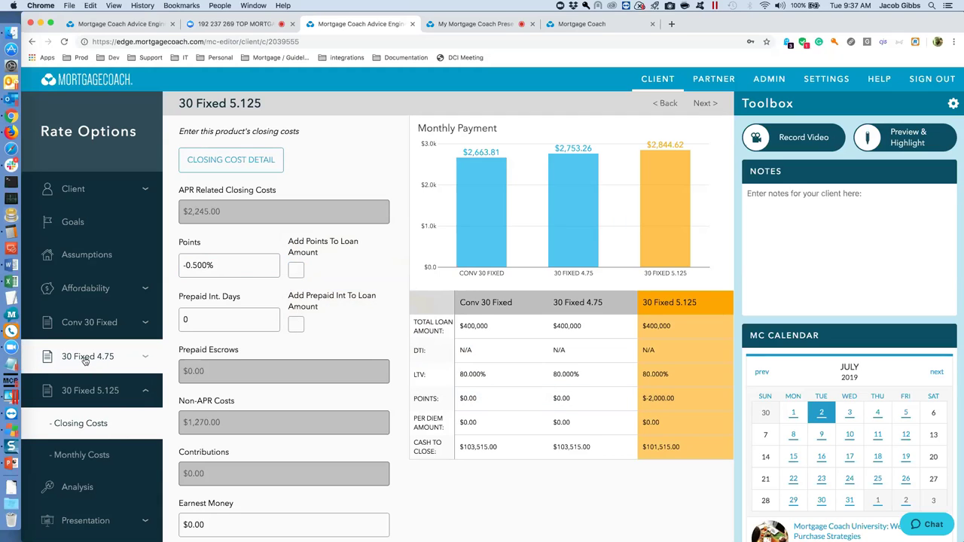
# Give Conv 30 Fixed 0.5 points in closing costs, then view the three-loan Analysis.
pyautogui.click(89, 323)
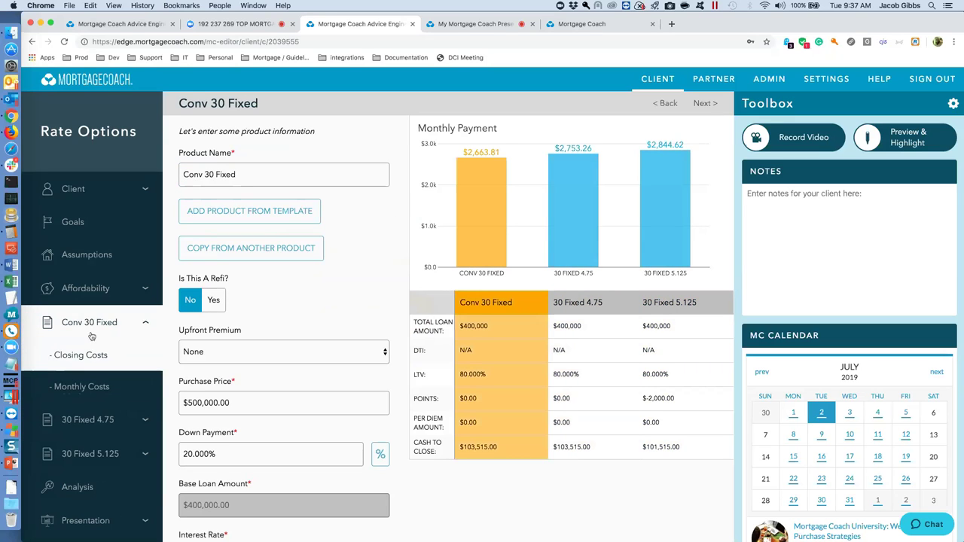
pyautogui.moveTo(246, 482)
pyautogui.scroll(-2, 246, 482)
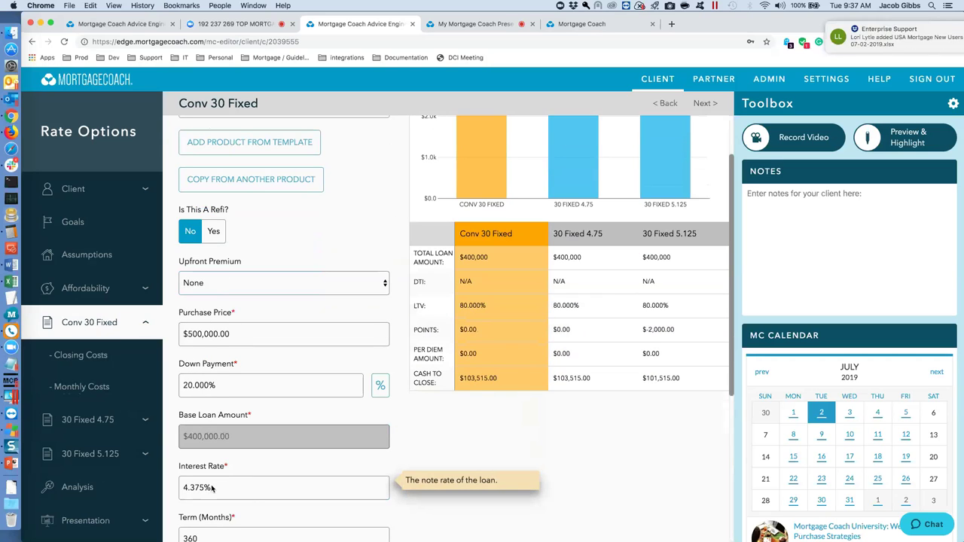
pyautogui.click(80, 355)
pyautogui.click(217, 266)
pyautogui.write('.5')
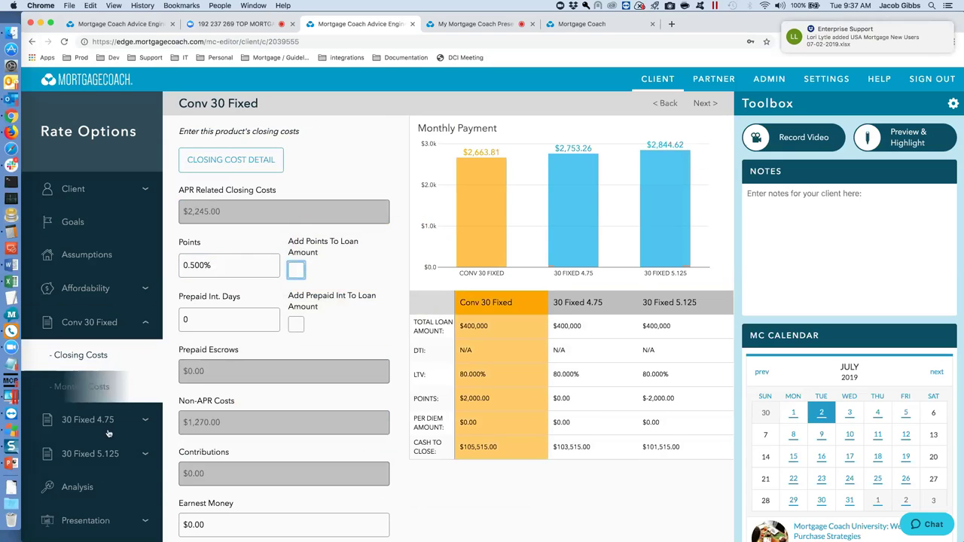
pyautogui.click(87, 490)
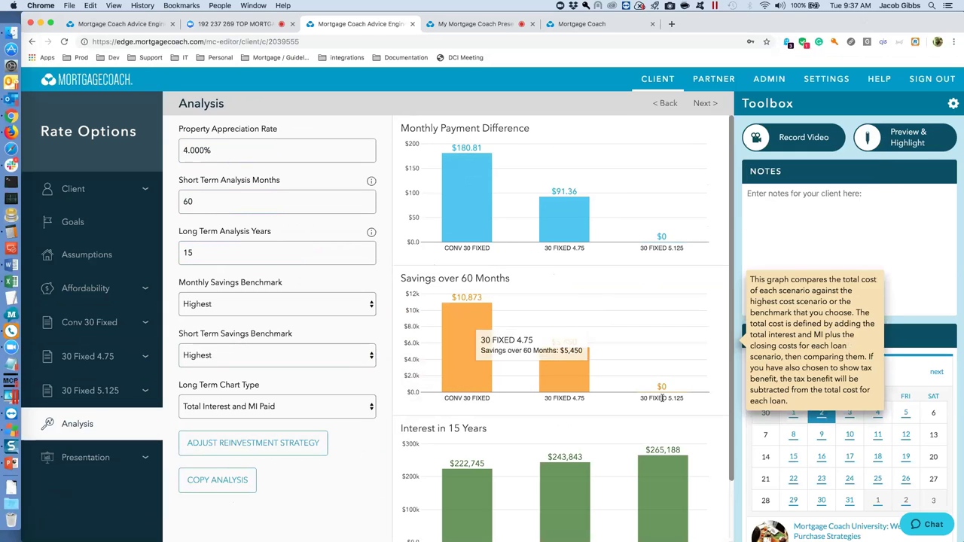
pyautogui.scroll(-1, 532, 406)
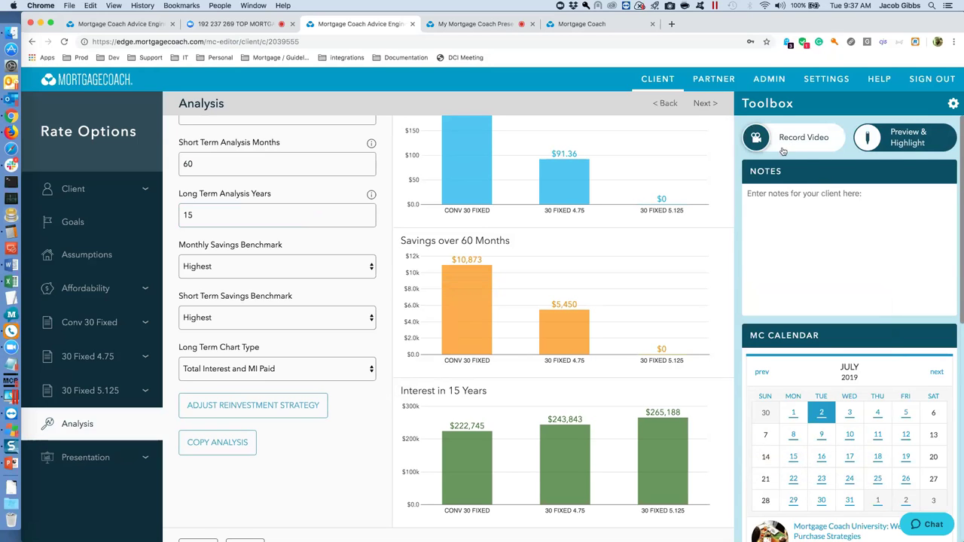
pyautogui.moveTo(562, 263)
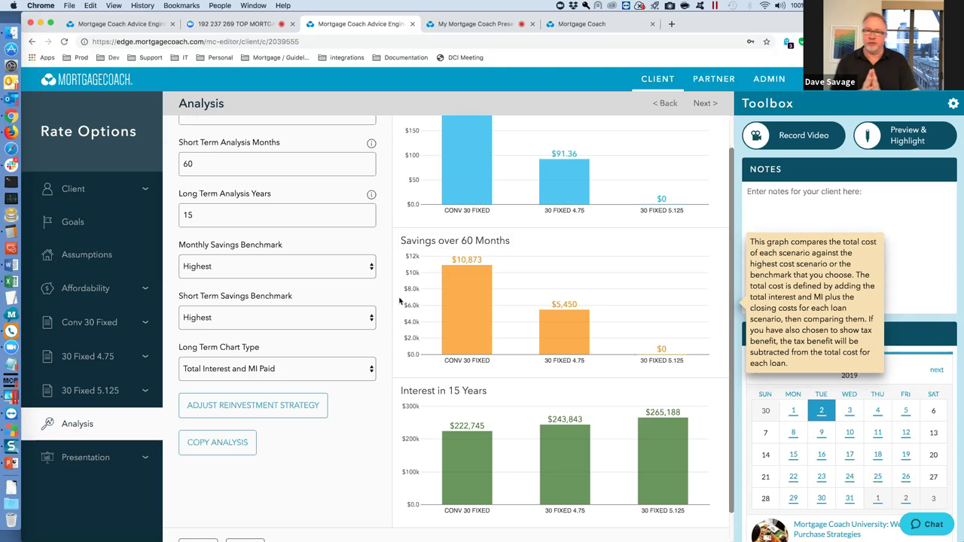
pyautogui.click(545, 245)
# Append 'Lowest Rate' to the Conv 30 Fixed product name.
pyautogui.click(90, 324)
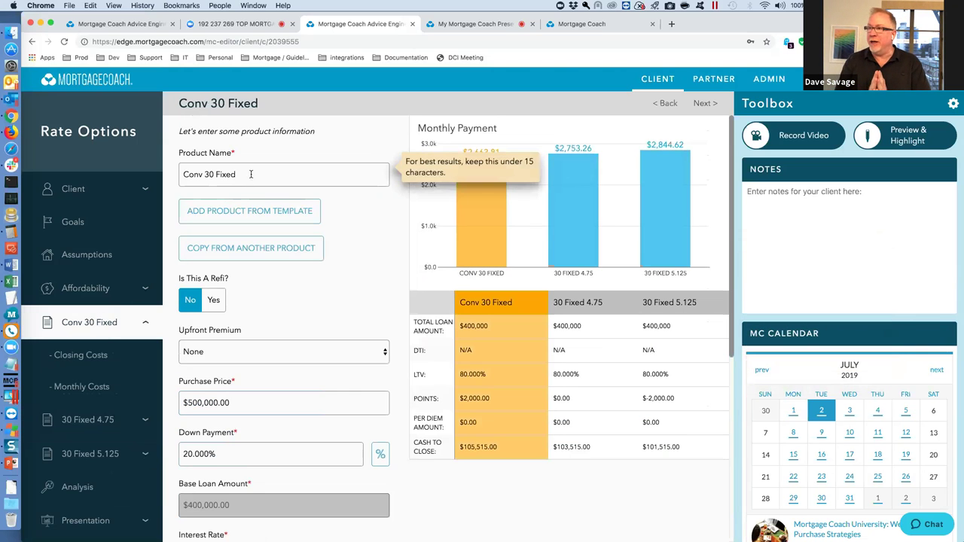
pyautogui.scroll(-3, 258, 171)
pyautogui.scroll(3, 255, 173)
pyautogui.write('Low')
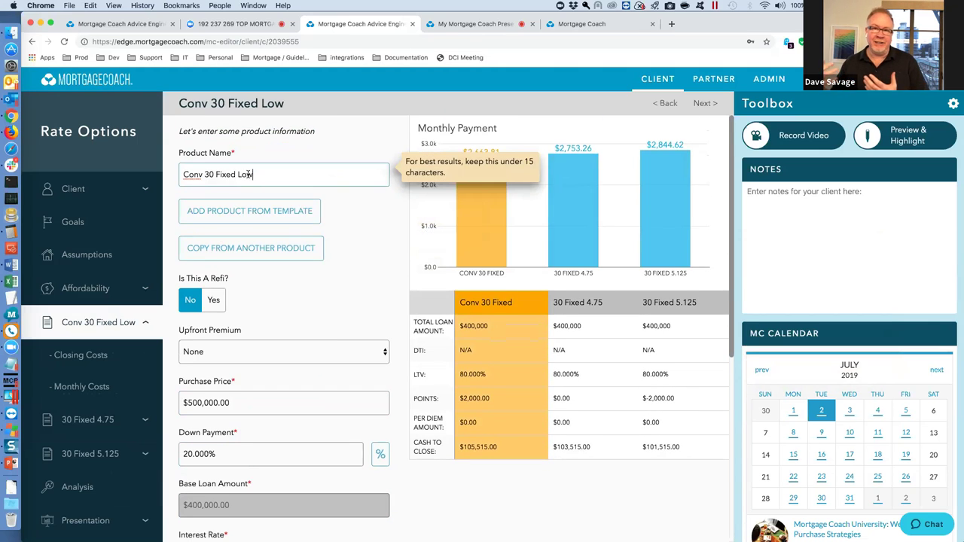
pyautogui.write('est Rate')
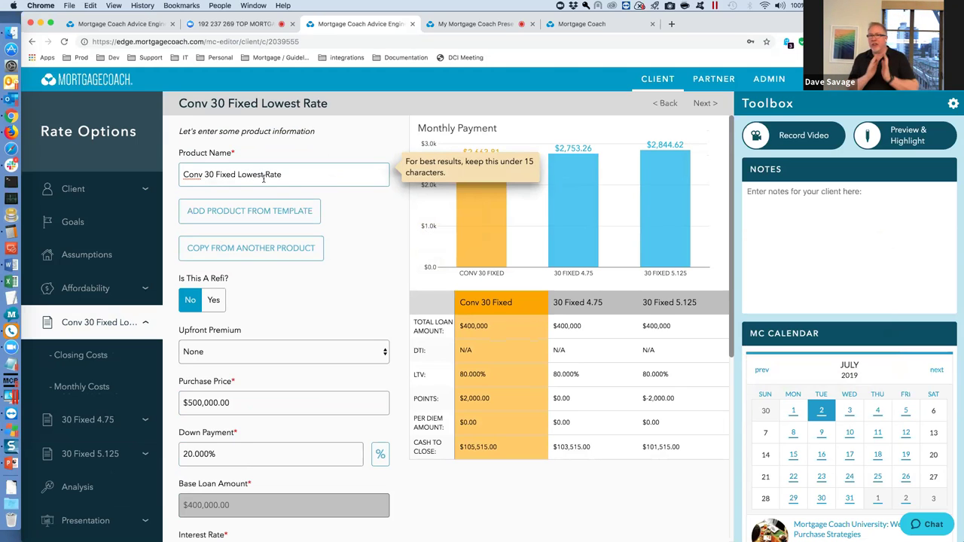
pyautogui.click(105, 353)
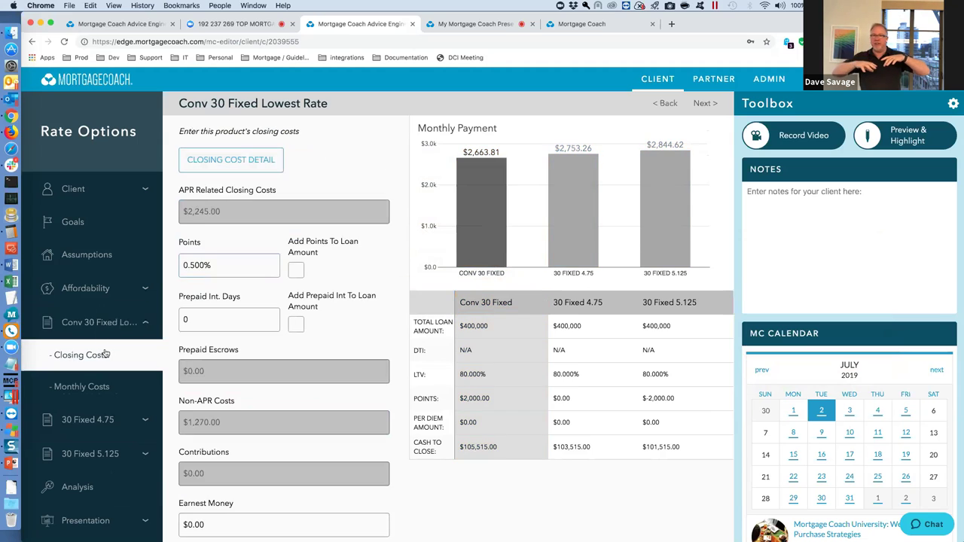
pyautogui.click(106, 324)
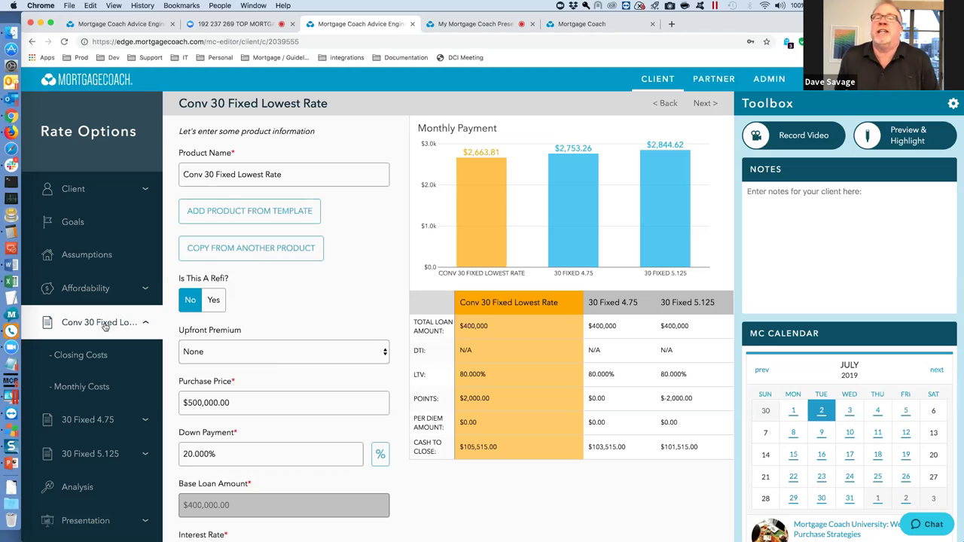
# Switch briefly to Slack, then return to the Clients dashboard.
pyautogui.press('super+Tab')
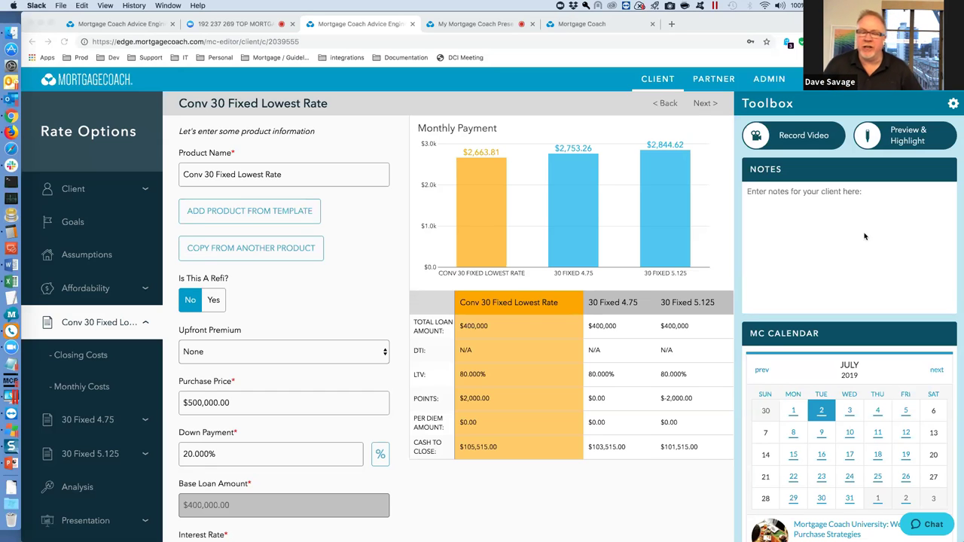
pyautogui.click(658, 80)
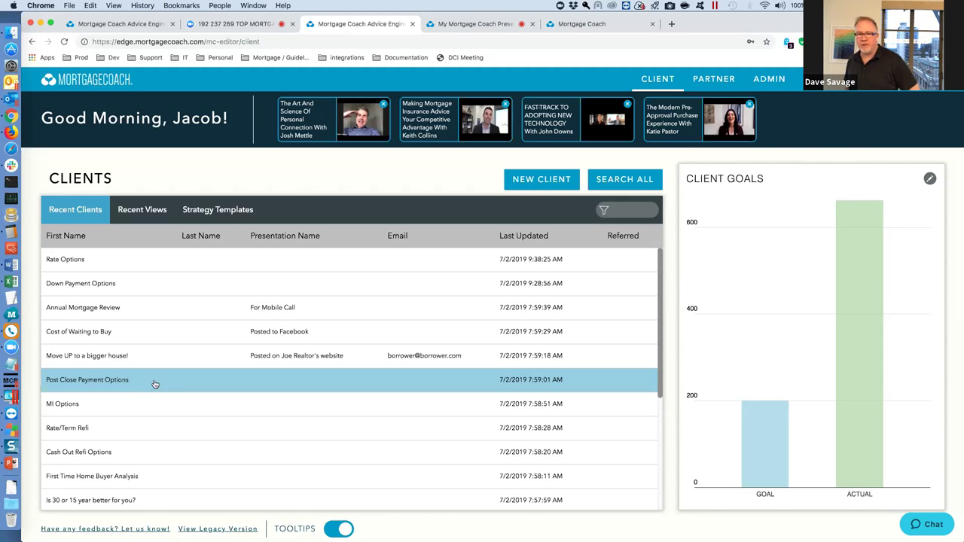
# Open Post Close Payment Options, review Goals, Assumptions and Current Mortgage, then Extra $100 to principal.
pyautogui.click(179, 386)
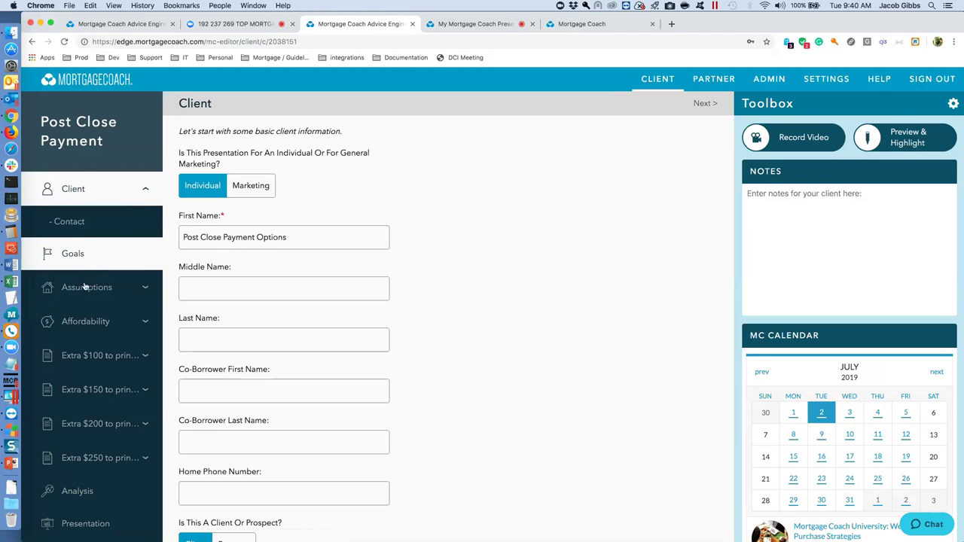
pyautogui.click(75, 254)
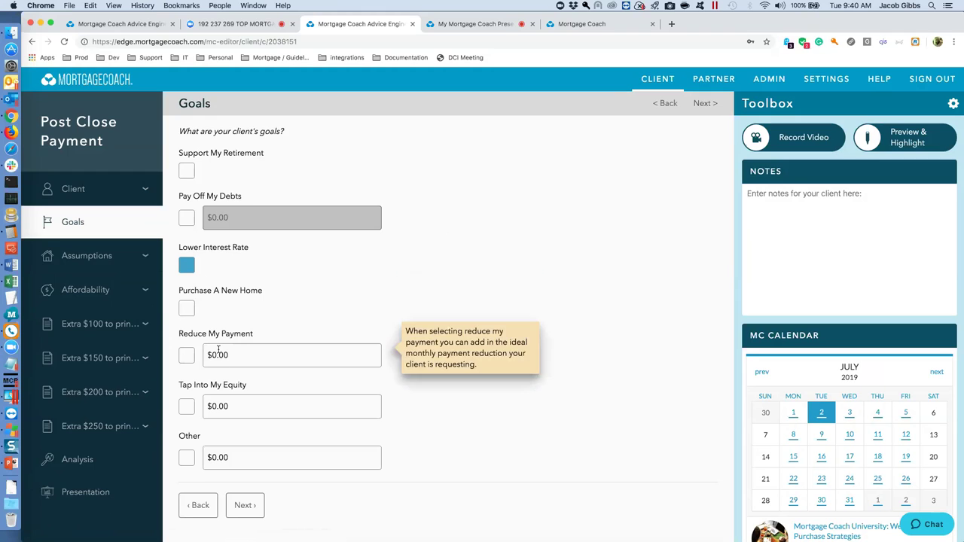
pyautogui.click(102, 257)
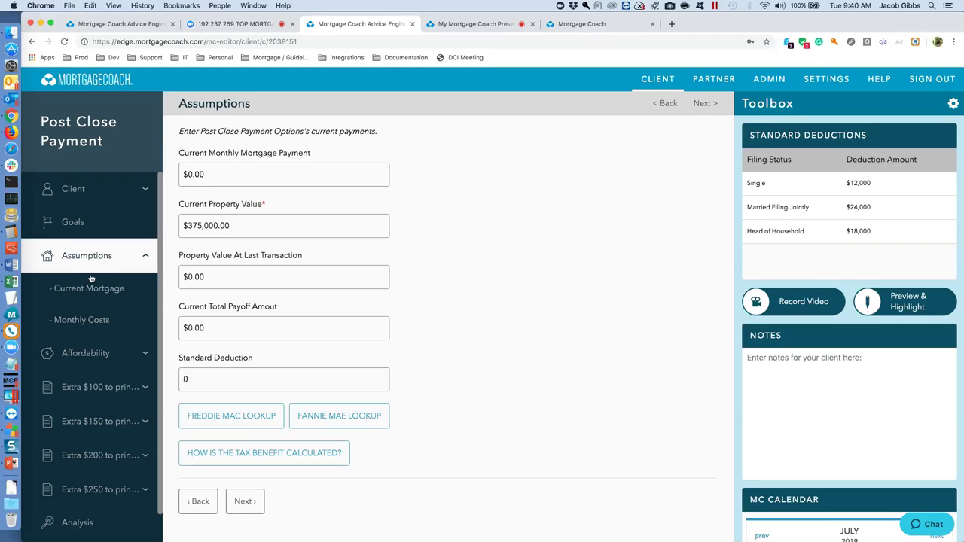
pyautogui.click(91, 291)
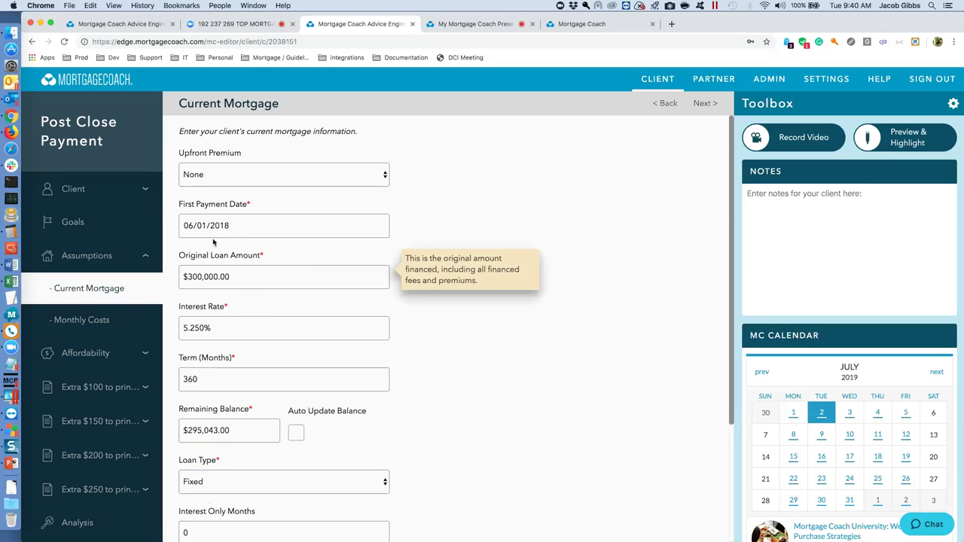
pyautogui.moveTo(235, 266)
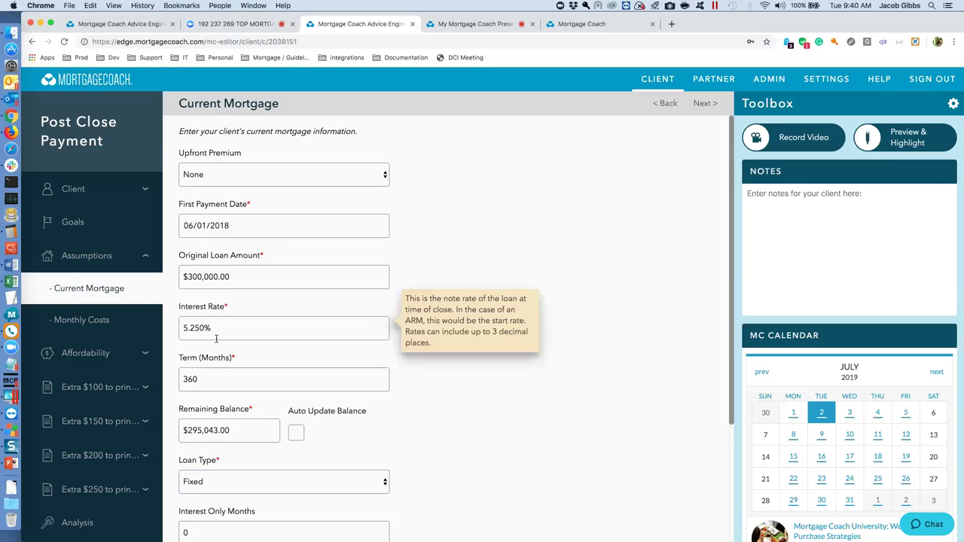
pyautogui.moveTo(212, 431)
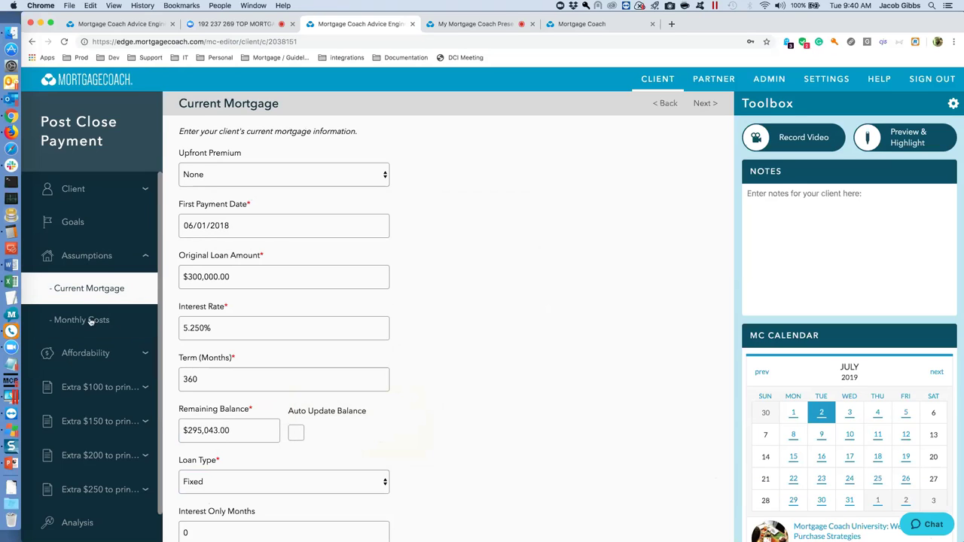
pyautogui.click(91, 388)
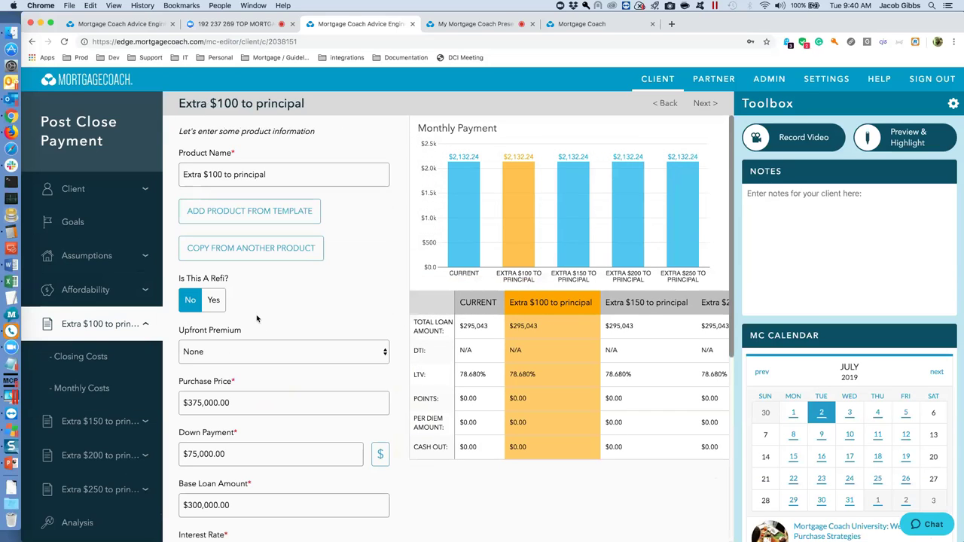
# Copy the Current mortgage into the product and view Analysis showing $844–$2,110 60-month savings.
pyautogui.click(259, 250)
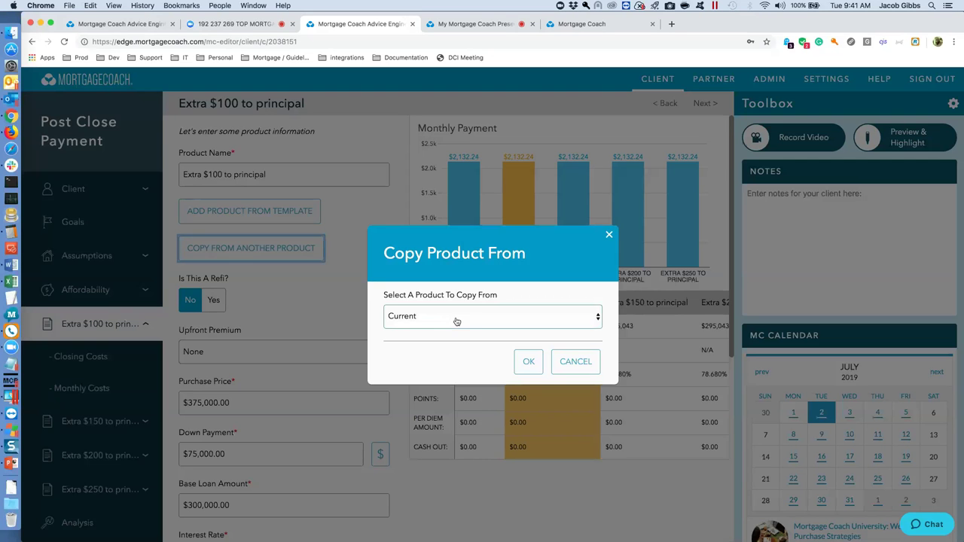
pyautogui.click(529, 361)
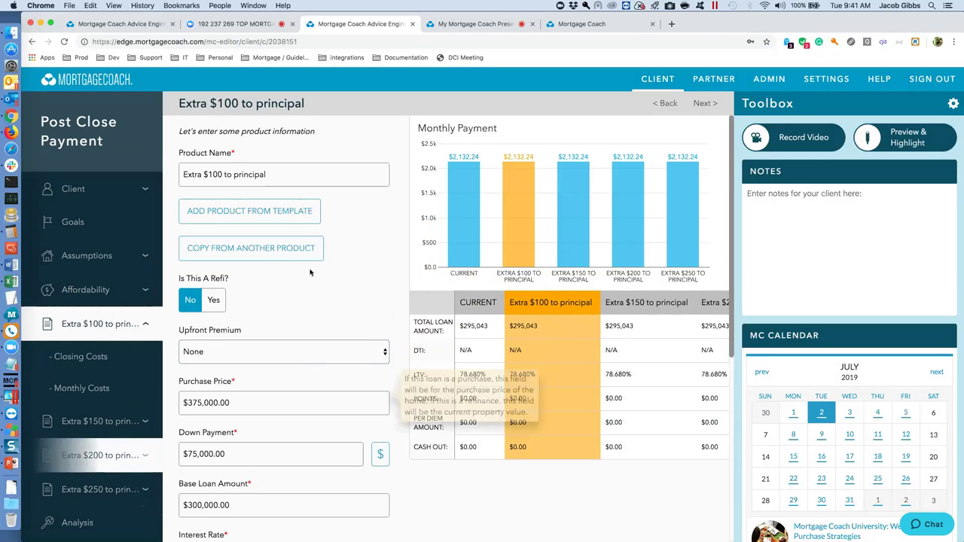
pyautogui.scroll(-1, 97, 483)
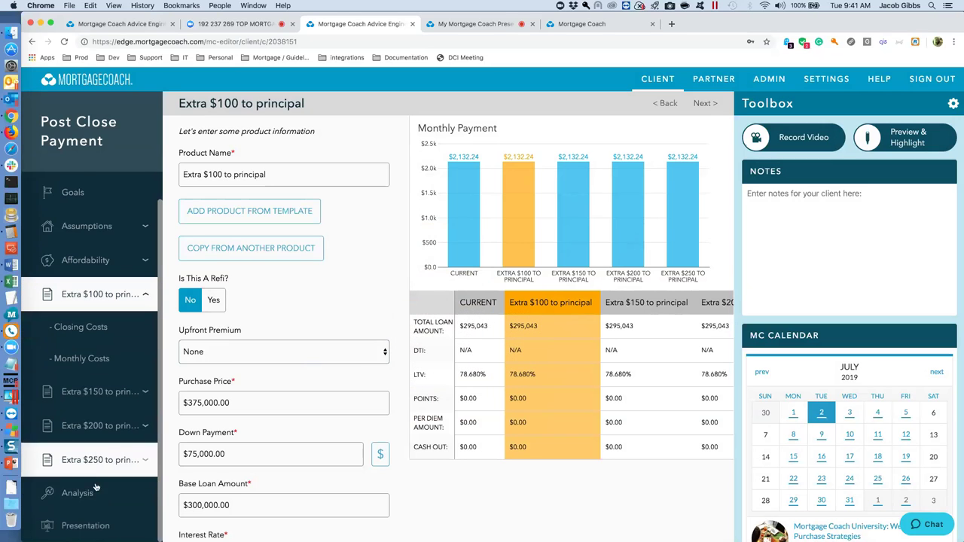
pyautogui.click(86, 494)
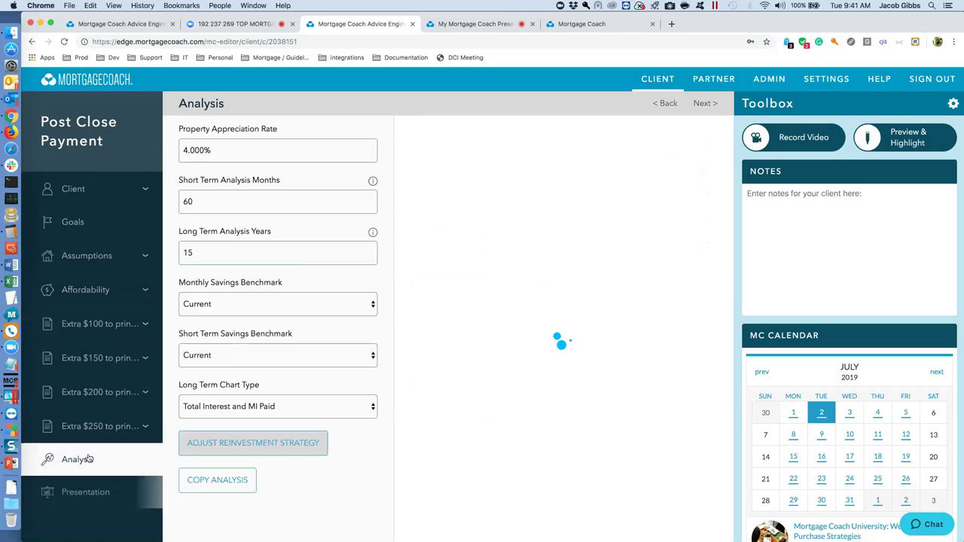
# Open the Adjust Reinvestment Strategy matrix, with freedom points from 28.83 to 21.58 years.
pyautogui.click(264, 446)
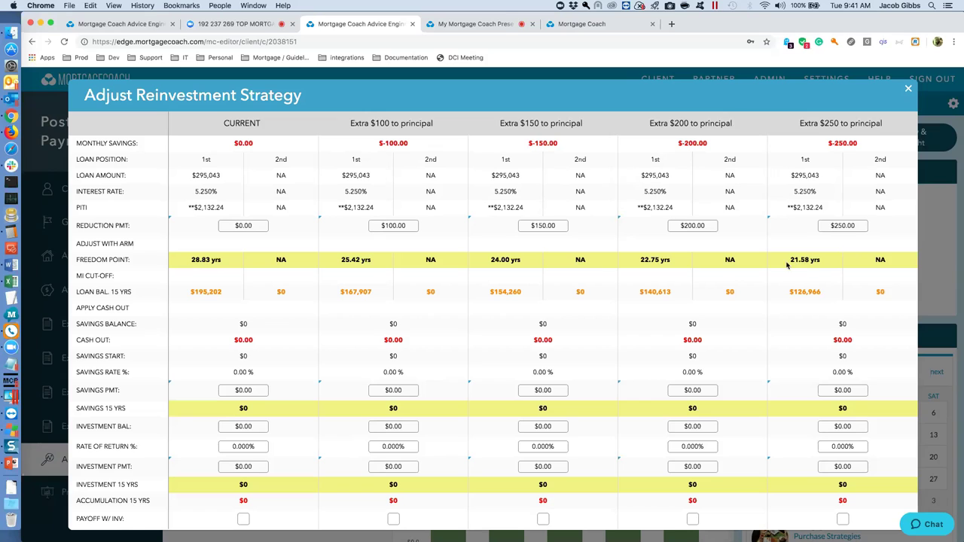
# Close the reinvestment strategy matrix to return to the Analysis charts.
pyautogui.moveTo(848, 236)
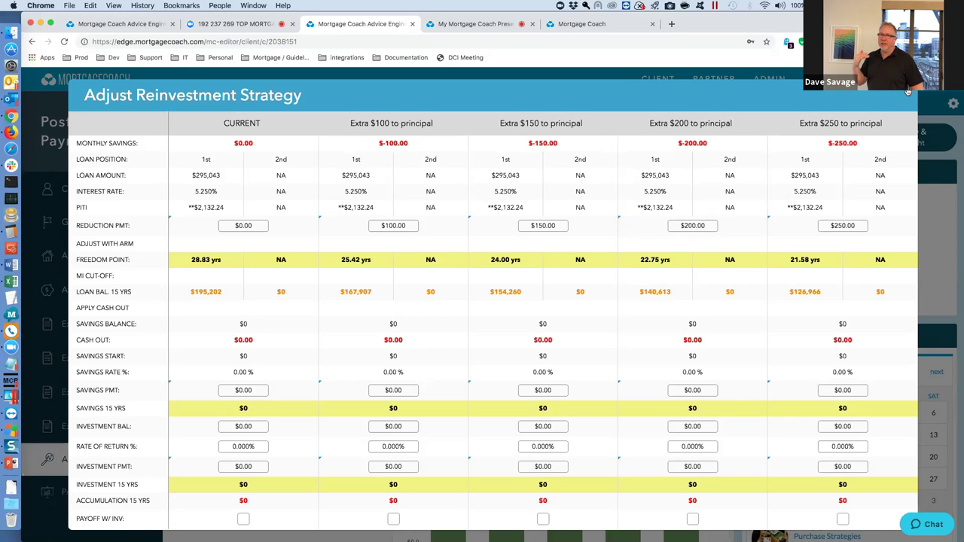
pyautogui.click(908, 91)
pyautogui.moveTo(536, 188)
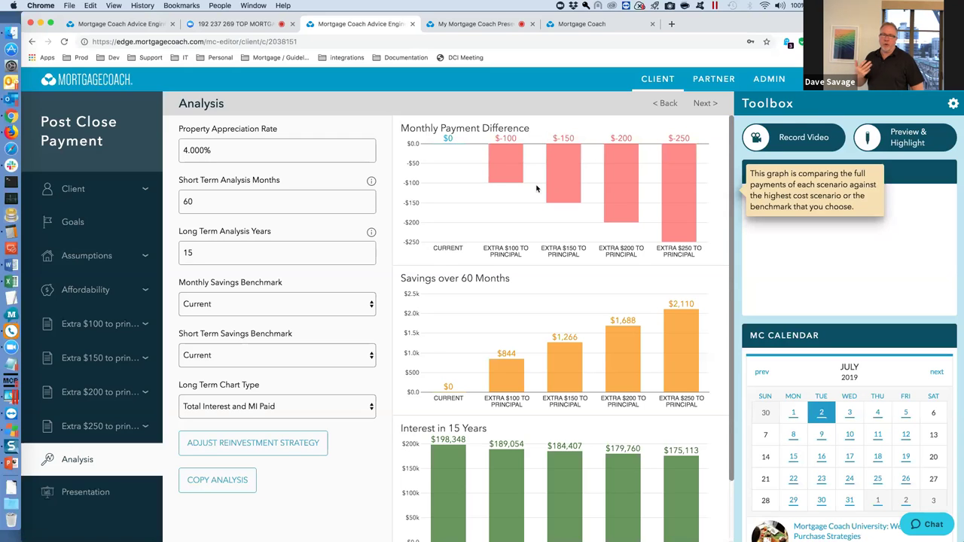
# Return to the Clients list and open the Rate/Term Refi presentation.
pyautogui.click(660, 81)
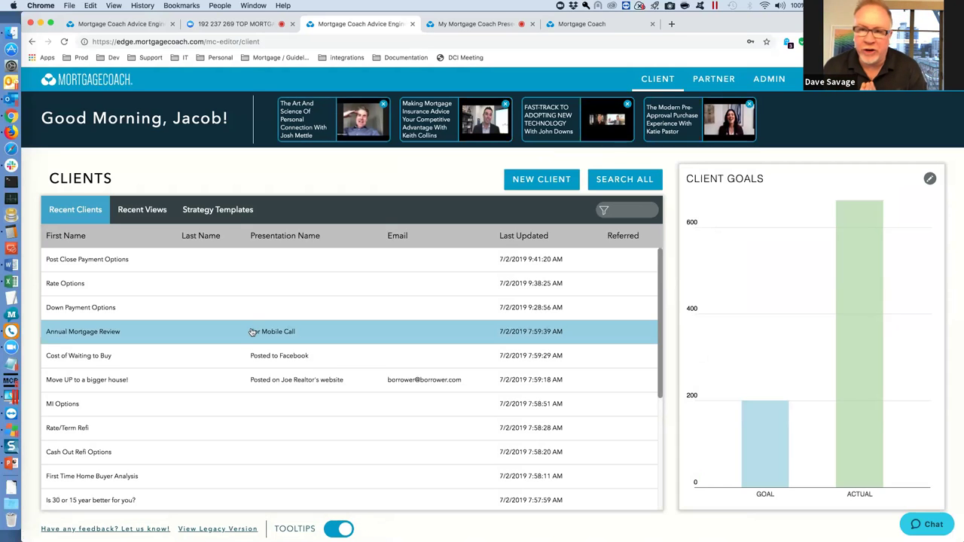
pyautogui.click(136, 428)
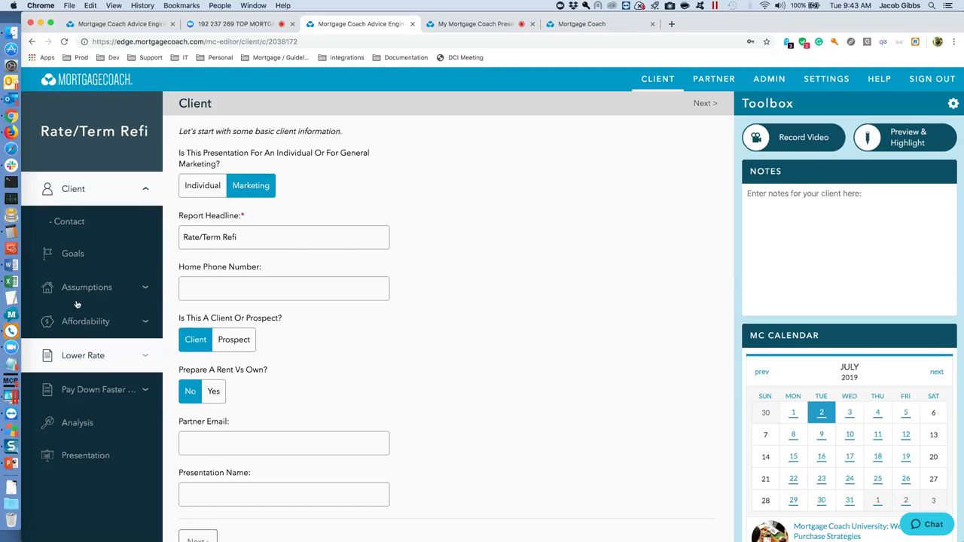
# Show the Rate/Term Refi Goals page, with only Lower Interest Rate checked.
pyautogui.click(73, 254)
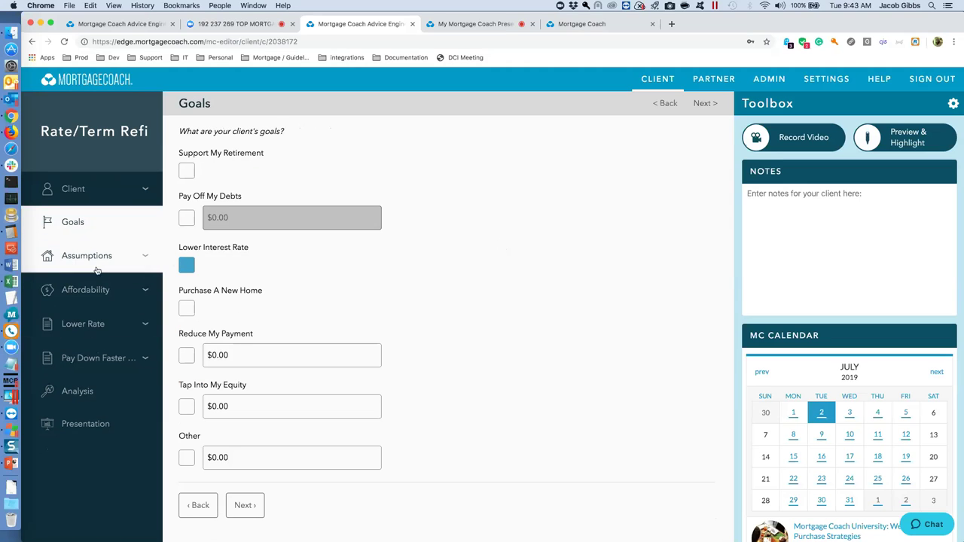
# Review the current mortgage: $240,000 at 5.500% over 360 months, $232,764.00 remaining.
pyautogui.moveTo(187, 315)
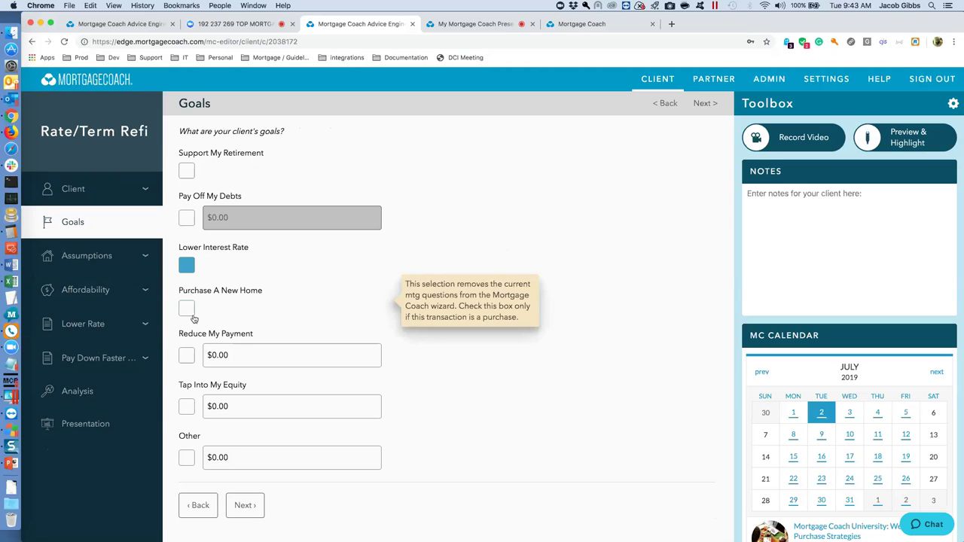
pyautogui.click(80, 257)
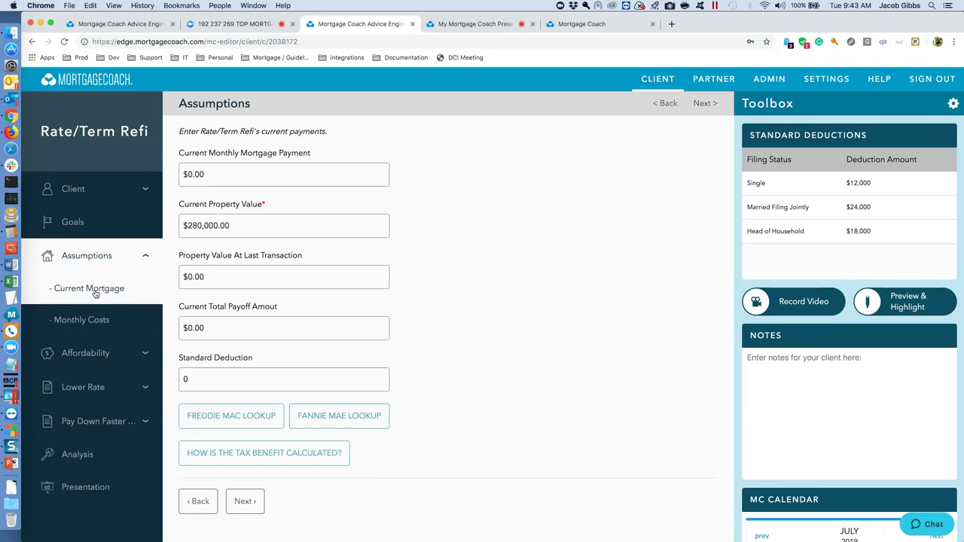
pyautogui.click(93, 293)
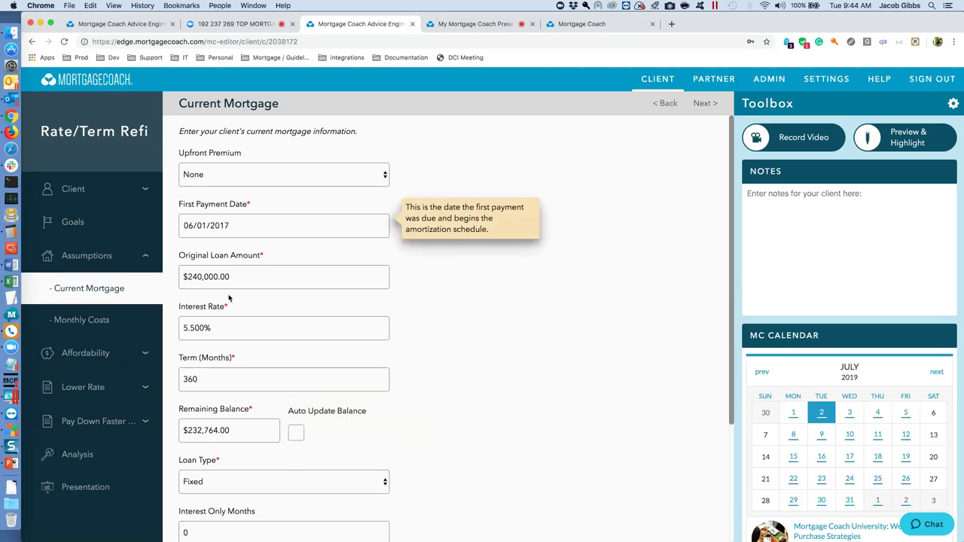
pyautogui.scroll(-1, 223, 422)
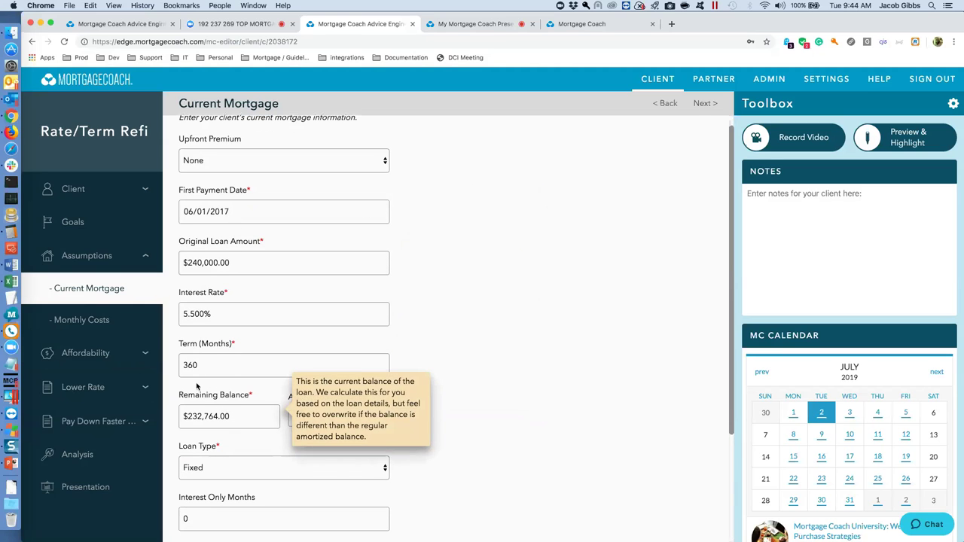
pyautogui.click(86, 392)
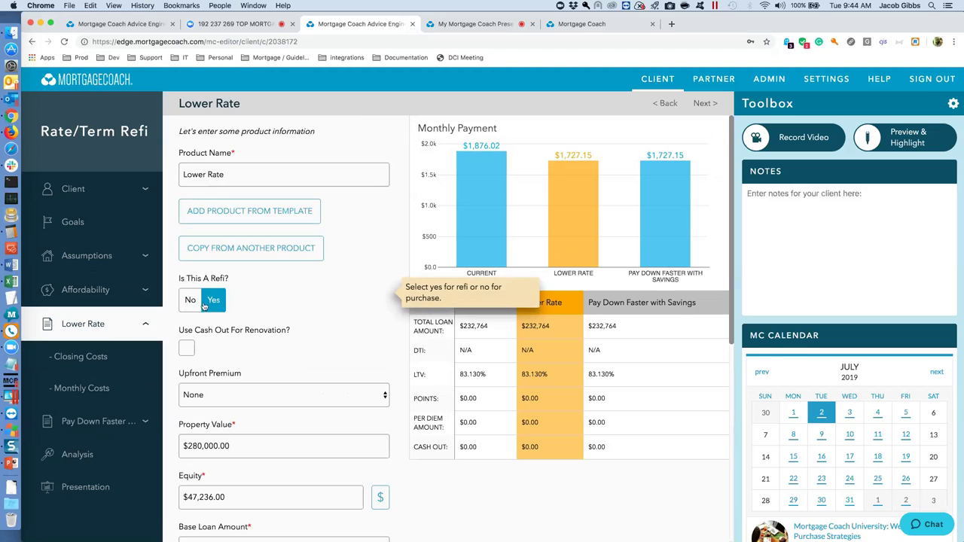
# Review the Lower Rate product, keeping it a refinance, and proceed to its closing costs.
pyautogui.click(191, 301)
pyautogui.click(213, 301)
pyautogui.scroll(-2, 232, 497)
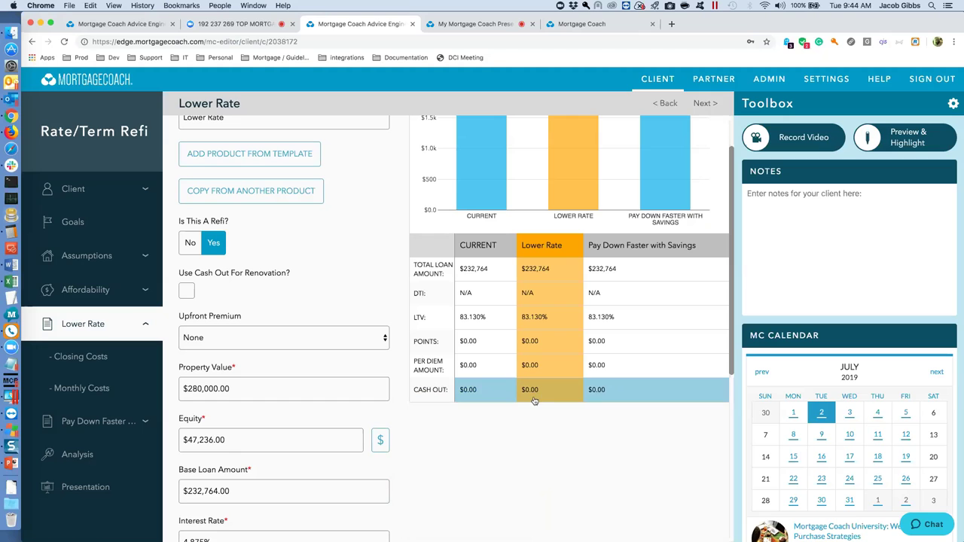
pyautogui.scroll(-1, 302, 436)
pyautogui.scroll(-7, 256, 436)
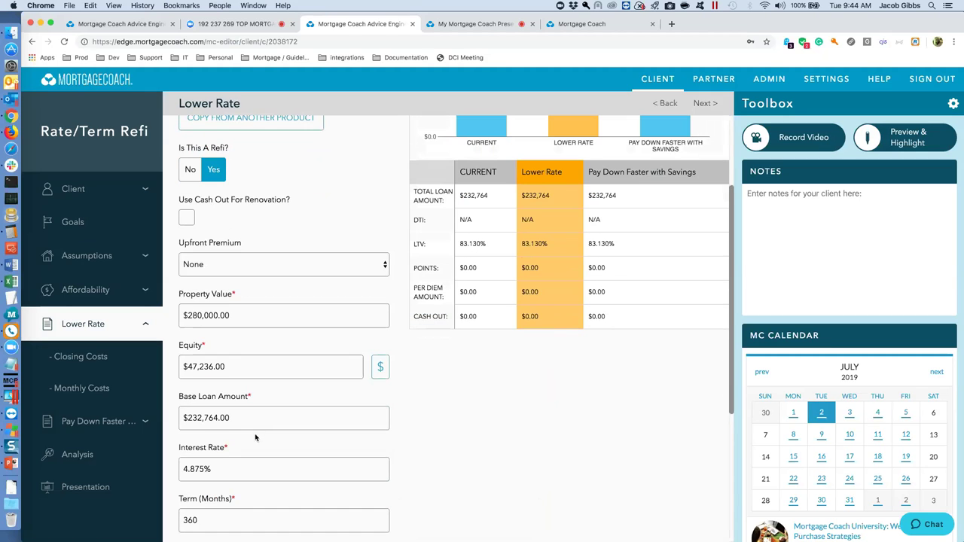
pyautogui.click(243, 520)
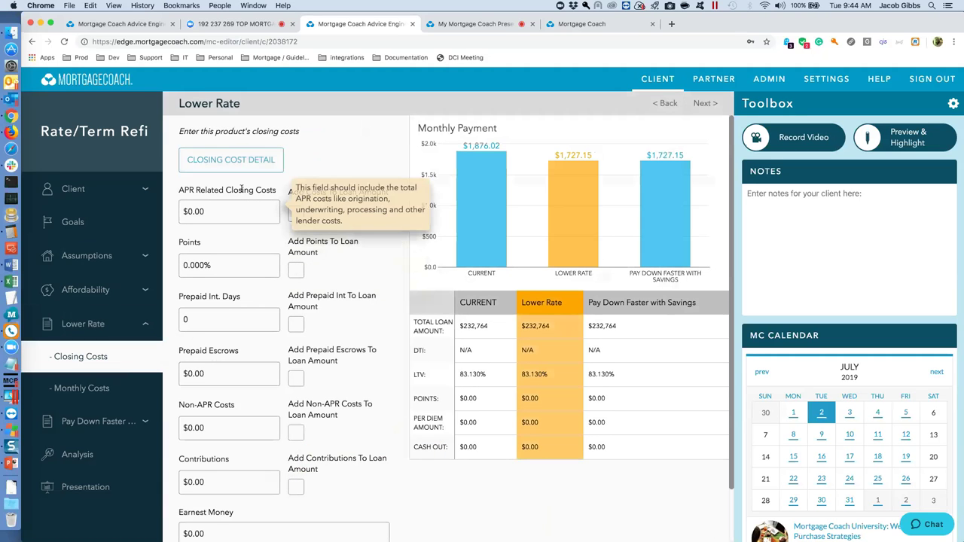
# Apply the Conv 30 Fixed closing-cost template to Lower Rate, adding all fees to the loan.
pyautogui.click(233, 161)
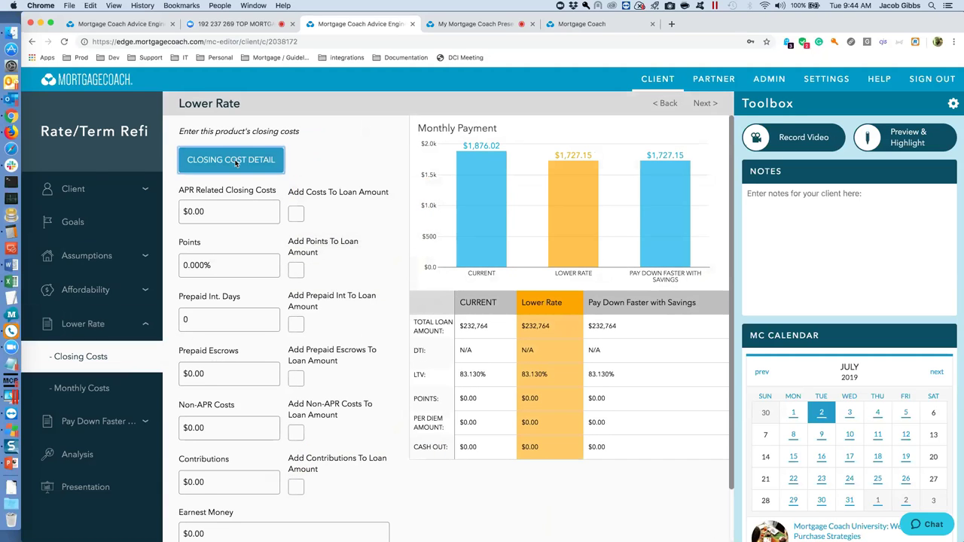
pyautogui.click(503, 185)
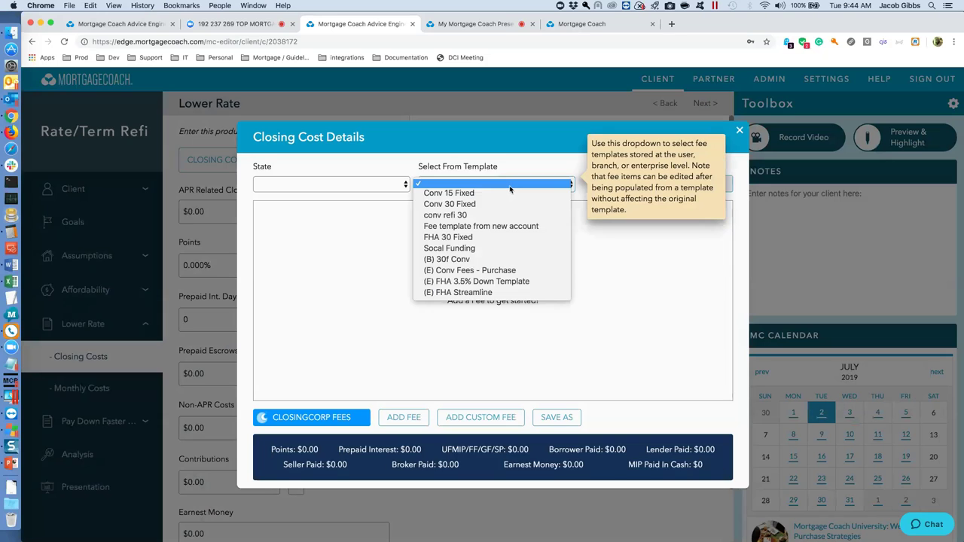
pyautogui.click(484, 204)
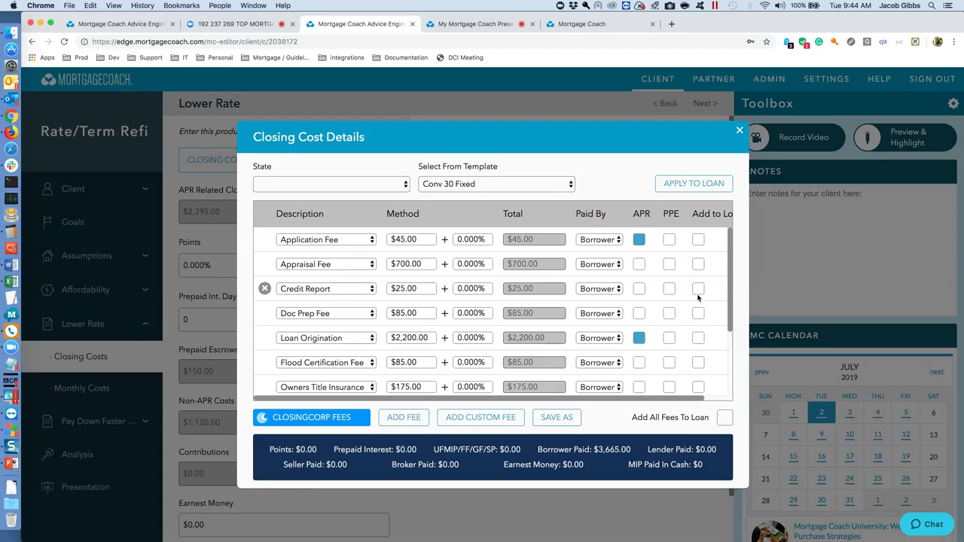
pyautogui.click(724, 418)
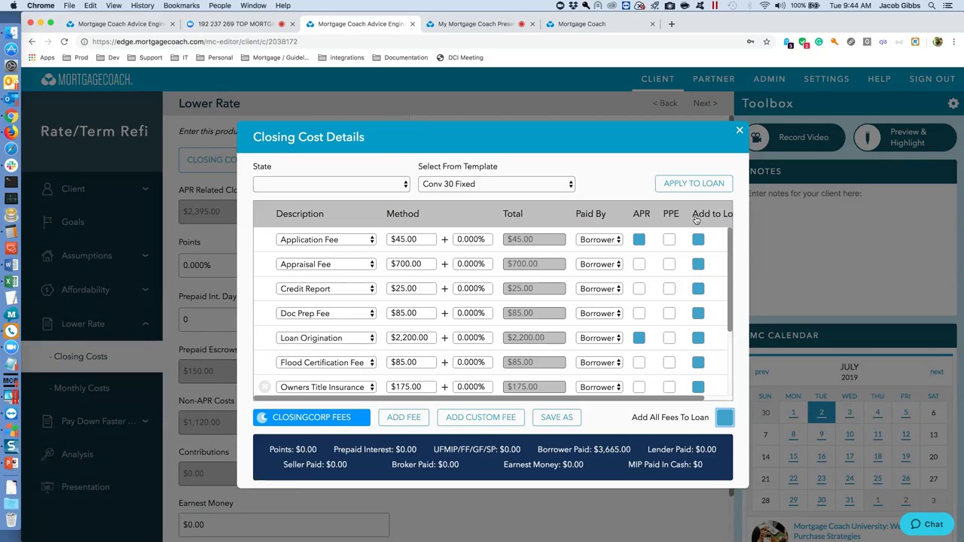
pyautogui.click(693, 184)
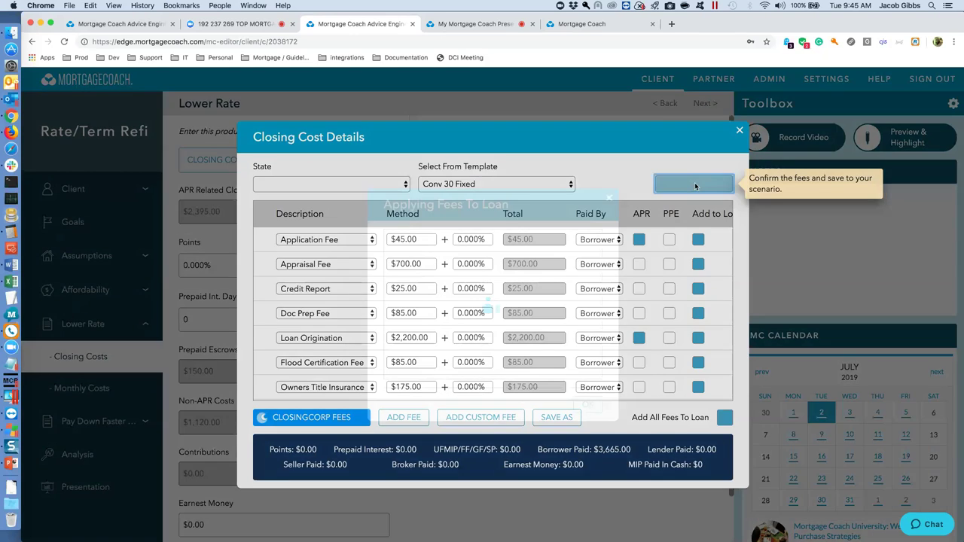
pyautogui.click(588, 335)
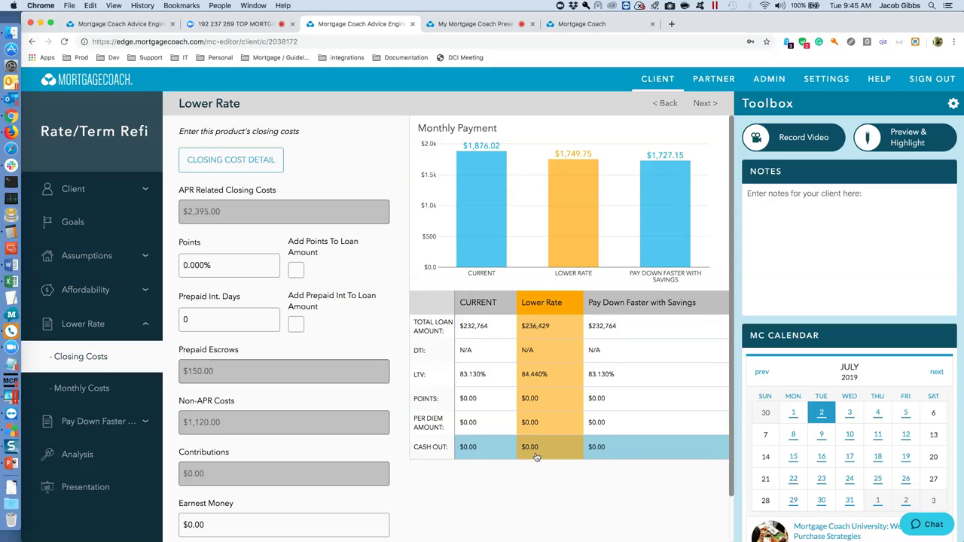
# Copy the Lower Rate product into Pay Down Faster with Savings, then view the Analysis.
pyautogui.scroll(-1, 330, 341)
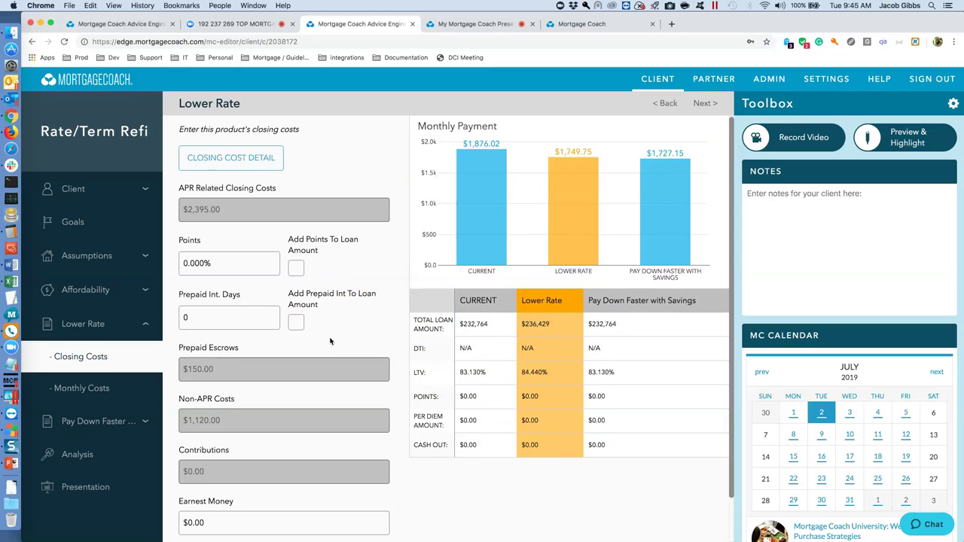
pyautogui.scroll(-3, 330, 342)
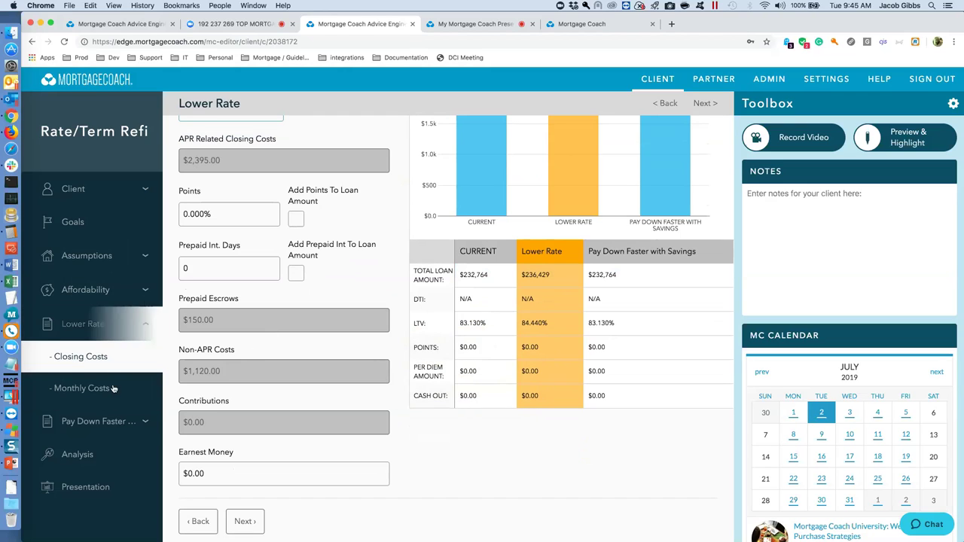
pyautogui.click(98, 424)
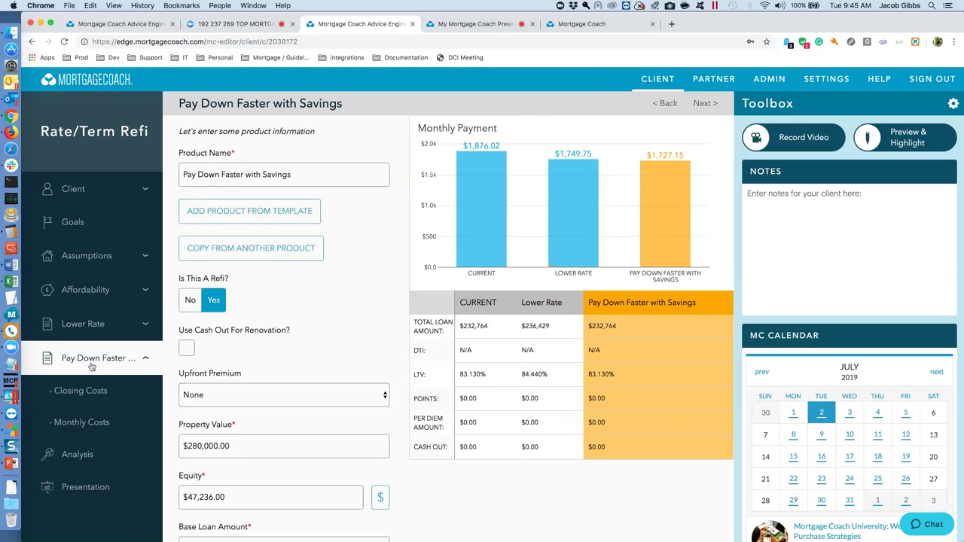
pyautogui.click(265, 257)
pyautogui.click(492, 317)
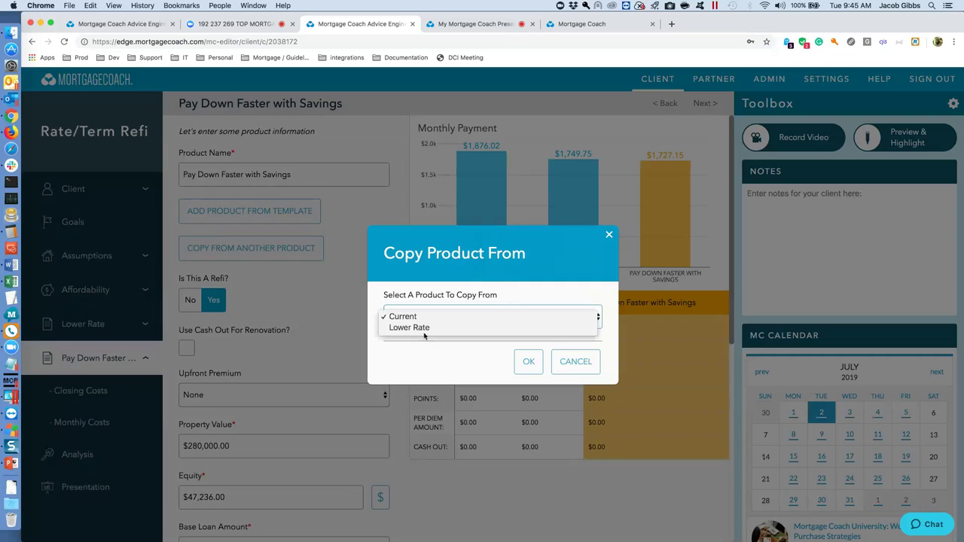
pyautogui.click(489, 327)
pyautogui.click(528, 362)
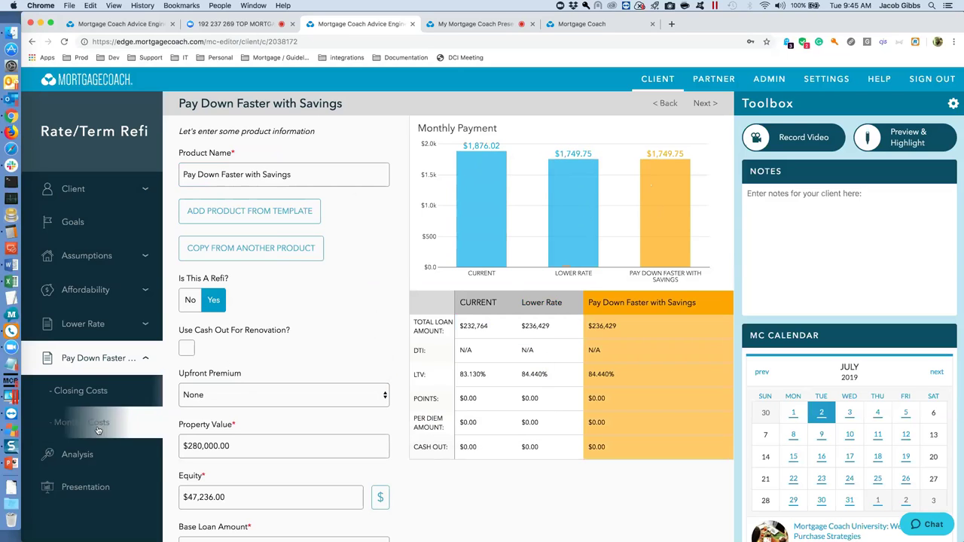
pyautogui.click(78, 454)
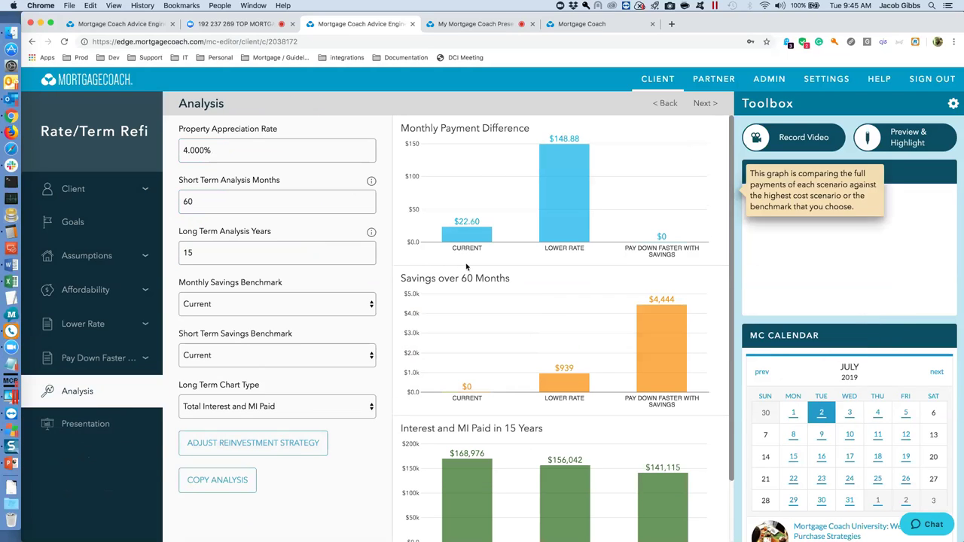
# Set Pay Down's reduction payment to 0, return to 3%, and monthly investment to $144.
pyautogui.click(294, 443)
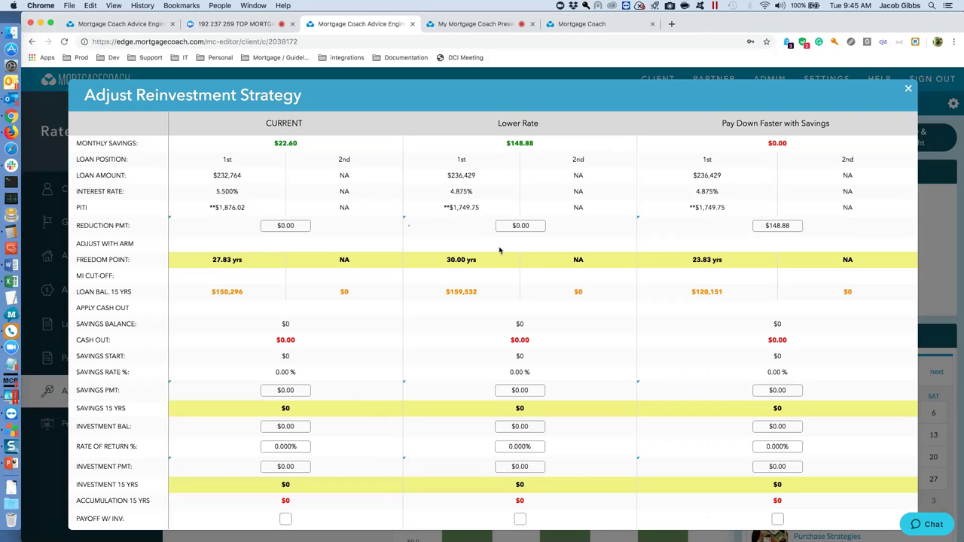
pyautogui.click(800, 225)
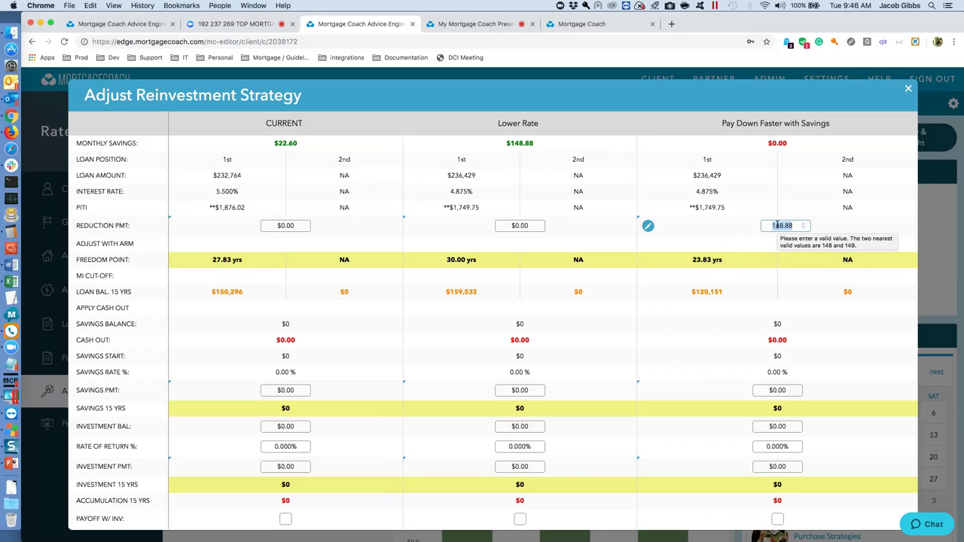
pyautogui.press('BackSpace')
pyautogui.write('0')
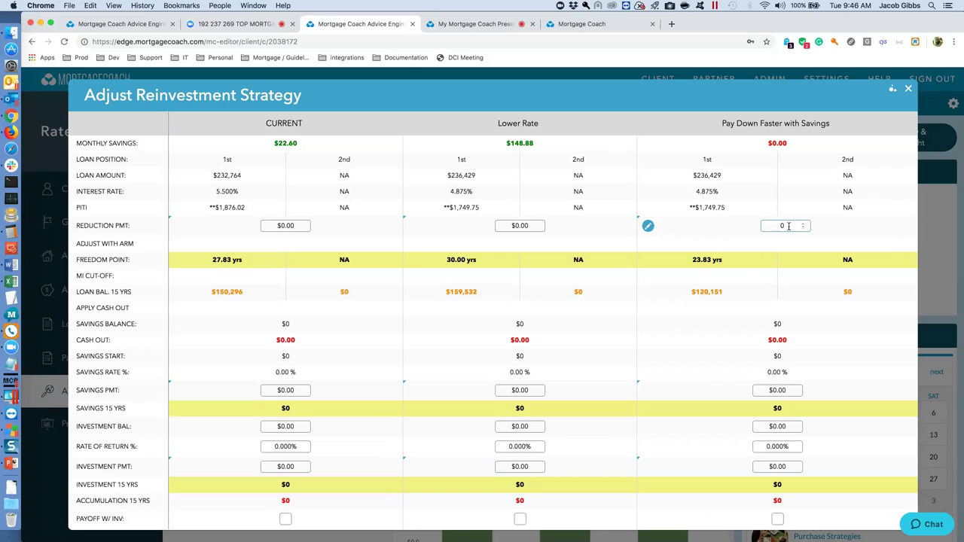
pyautogui.press('Tab')
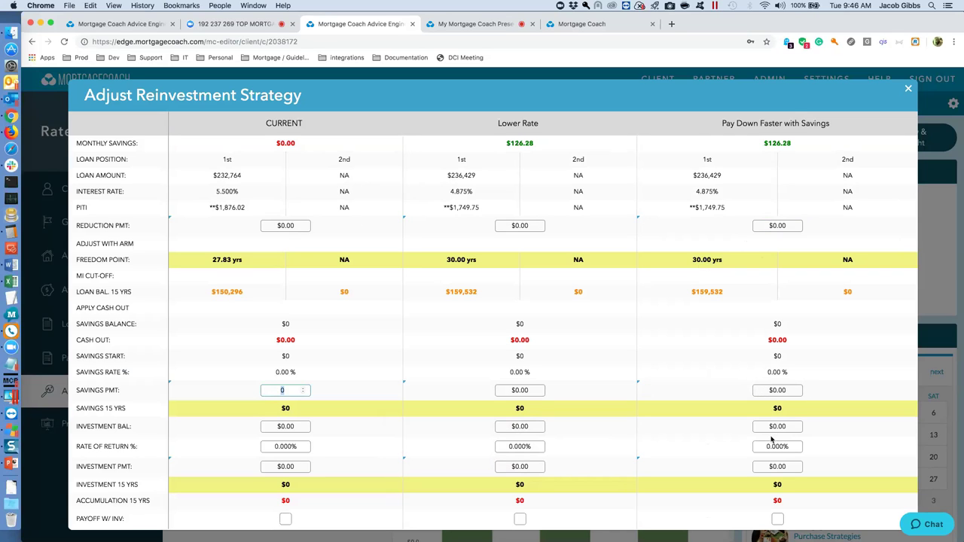
pyautogui.click(789, 446)
pyautogui.click(792, 466)
pyautogui.write('144')
pyautogui.press('Tab')
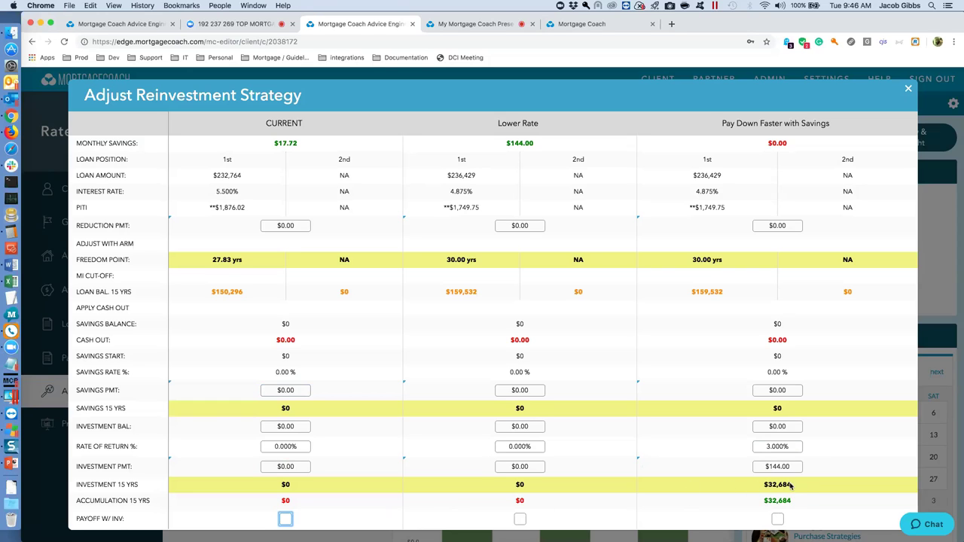
pyautogui.moveTo(134, 495)
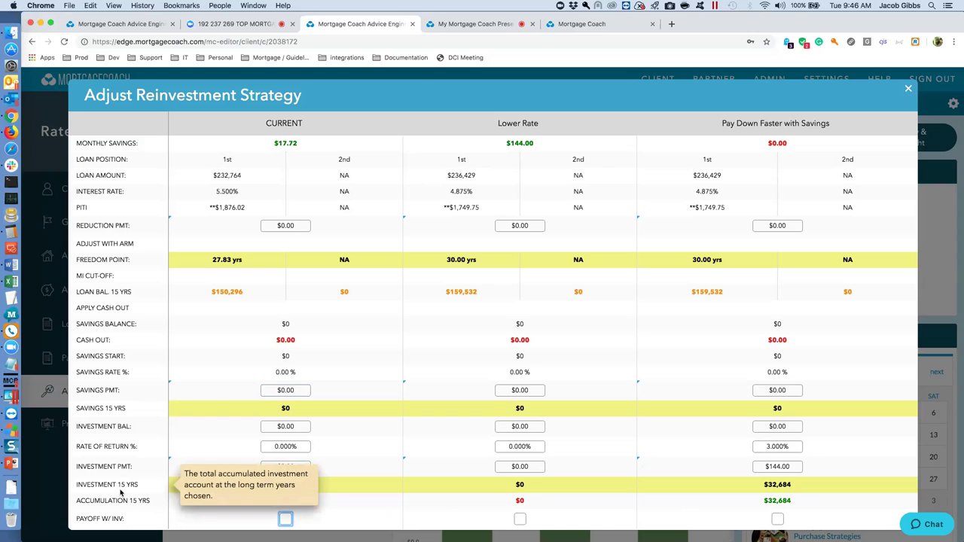
pyautogui.click(909, 91)
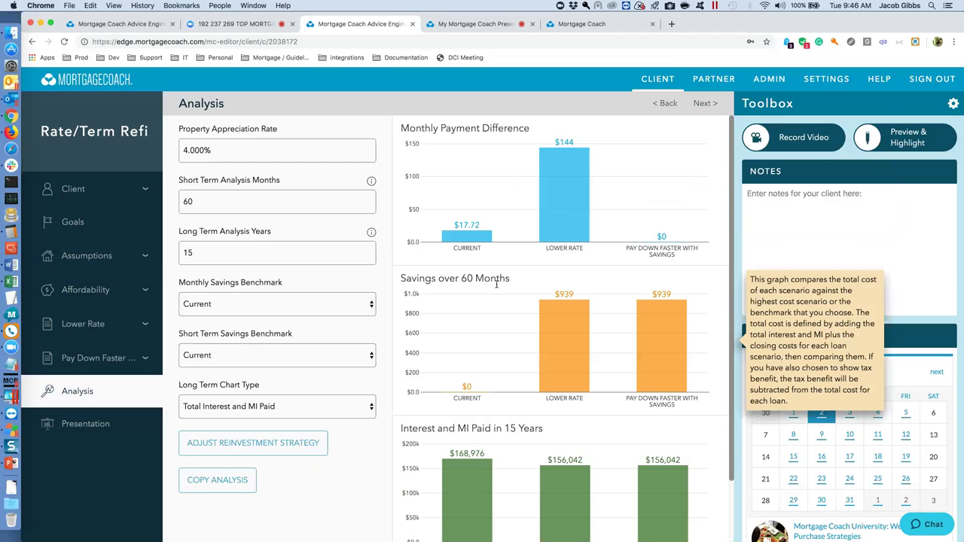
# Chart Total Net Worth over 15 years, note the $377,416 figure, and advance to Presentation.
pyautogui.scroll(-1, 519, 316)
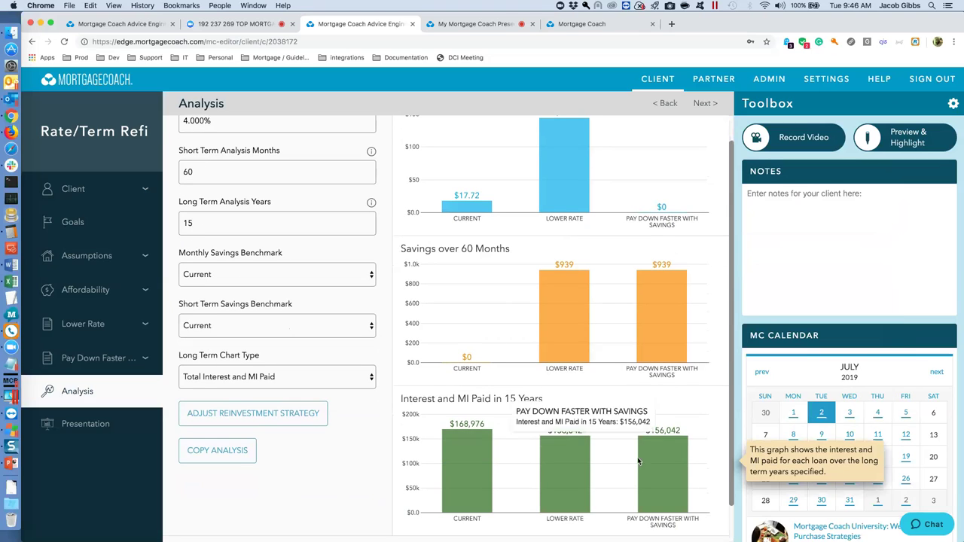
pyautogui.click(664, 105)
pyautogui.click(702, 105)
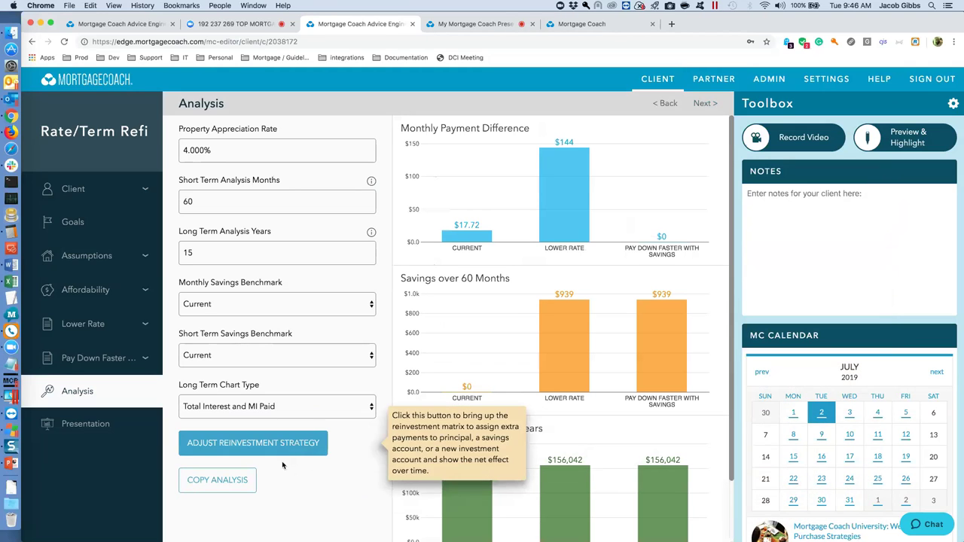
pyautogui.click(343, 406)
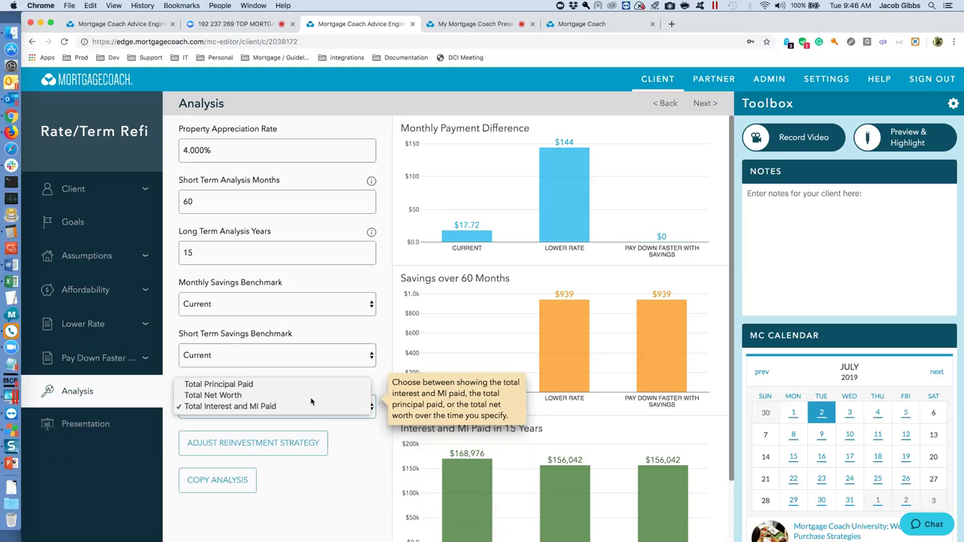
pyautogui.click(332, 393)
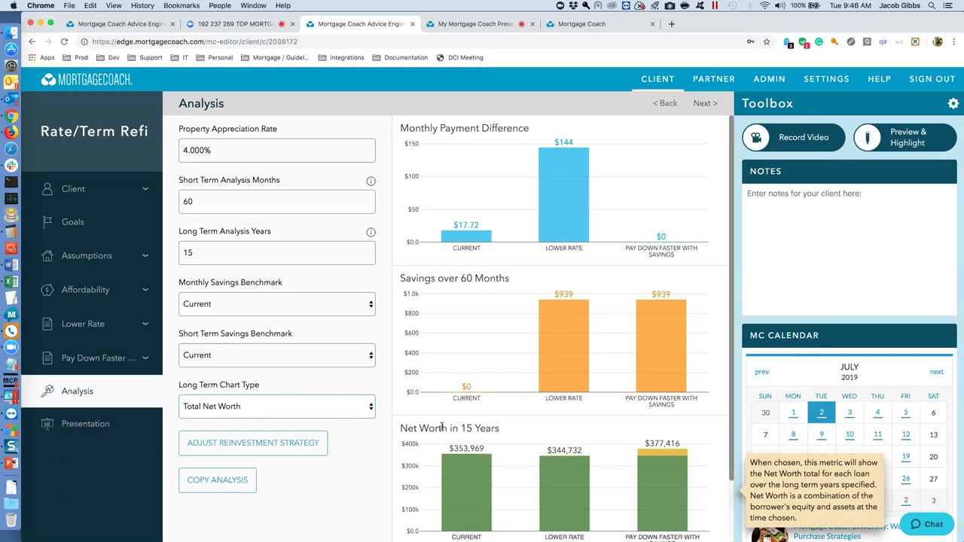
pyautogui.moveTo(663, 454)
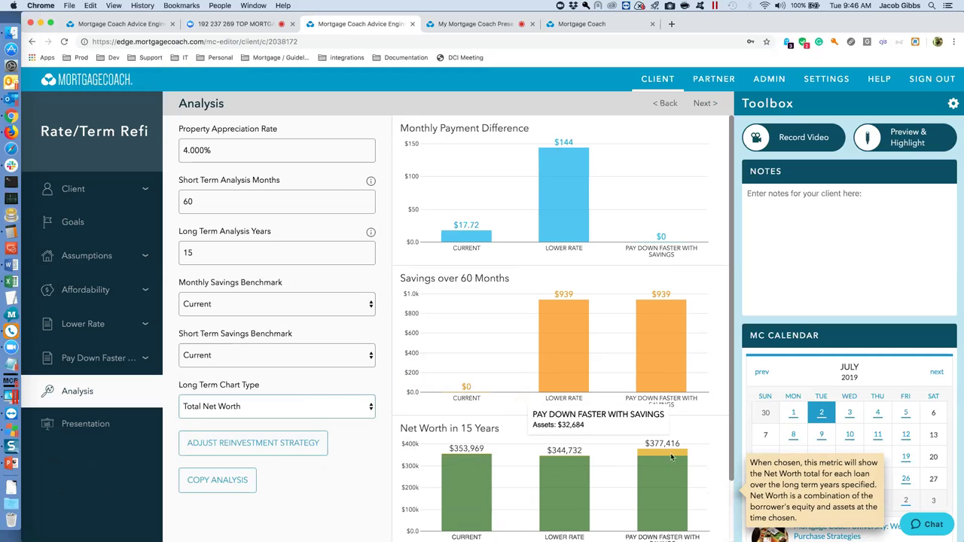
pyautogui.scroll(-1, 665, 452)
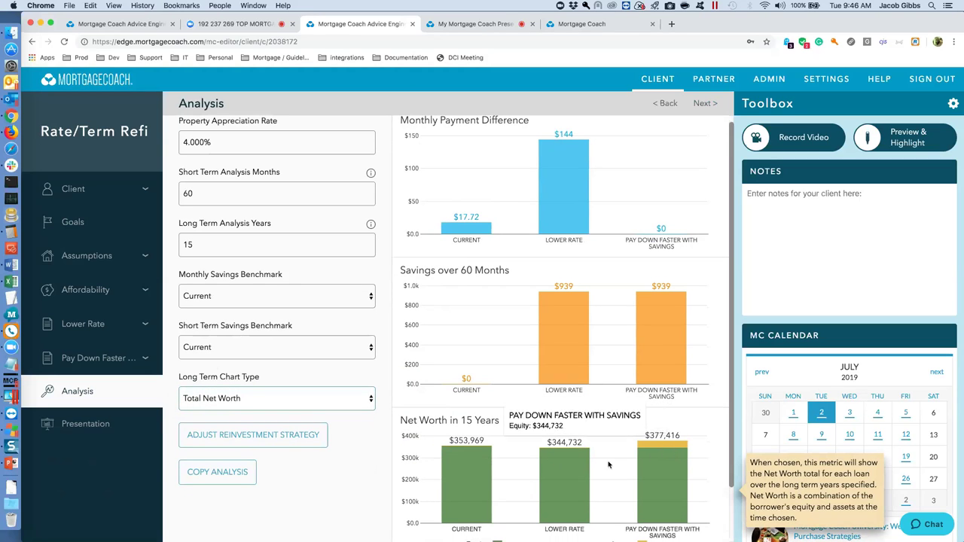
pyautogui.moveTo(460, 450)
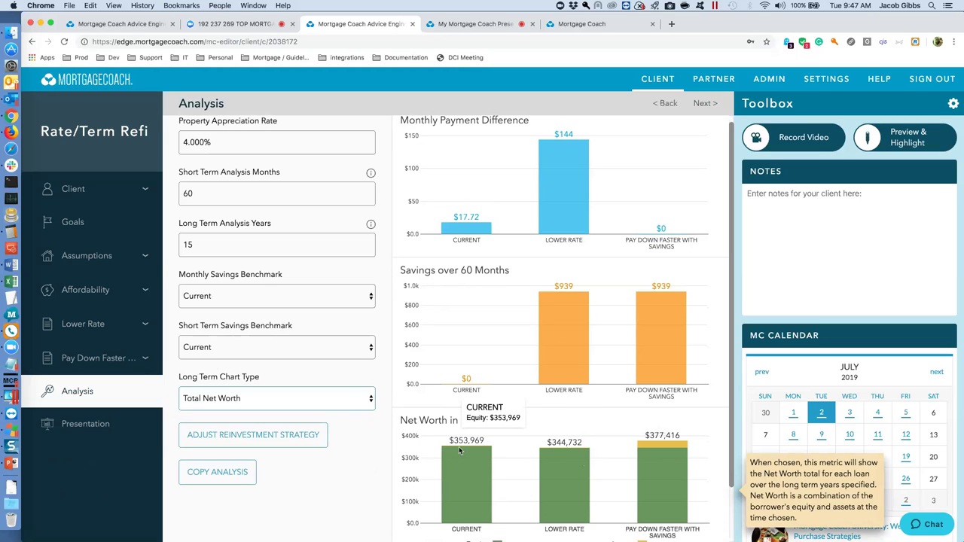
pyautogui.moveTo(562, 459)
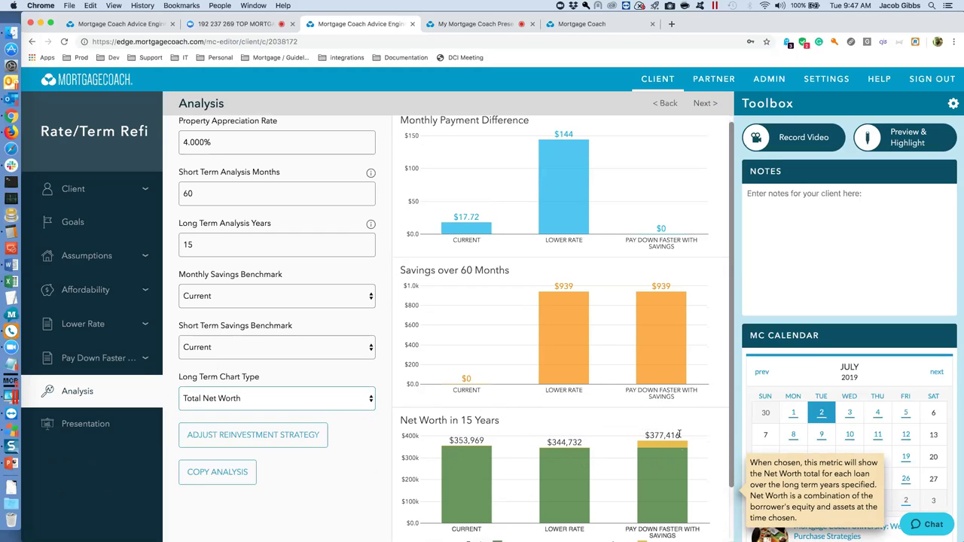
pyautogui.moveTo(678, 434); pyautogui.dragTo(645, 437)
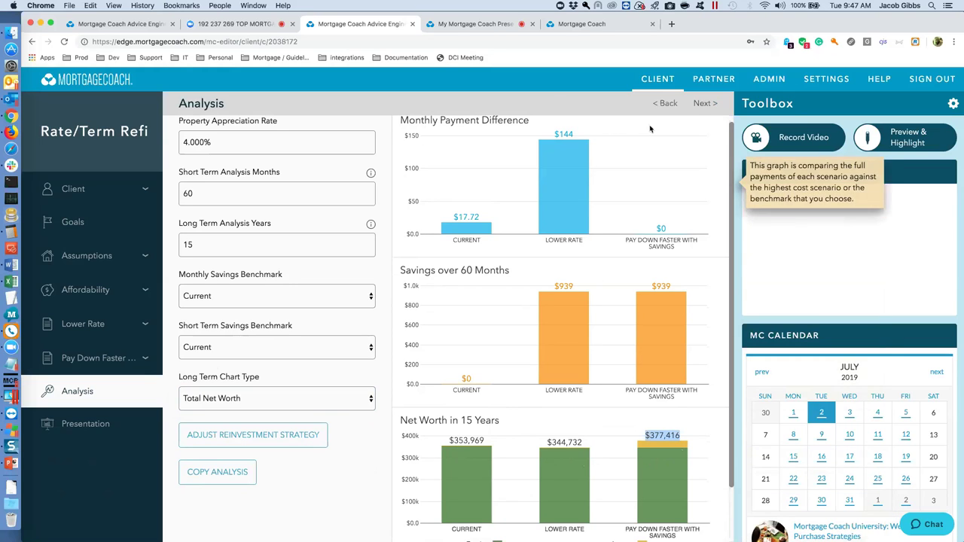
pyautogui.click(702, 103)
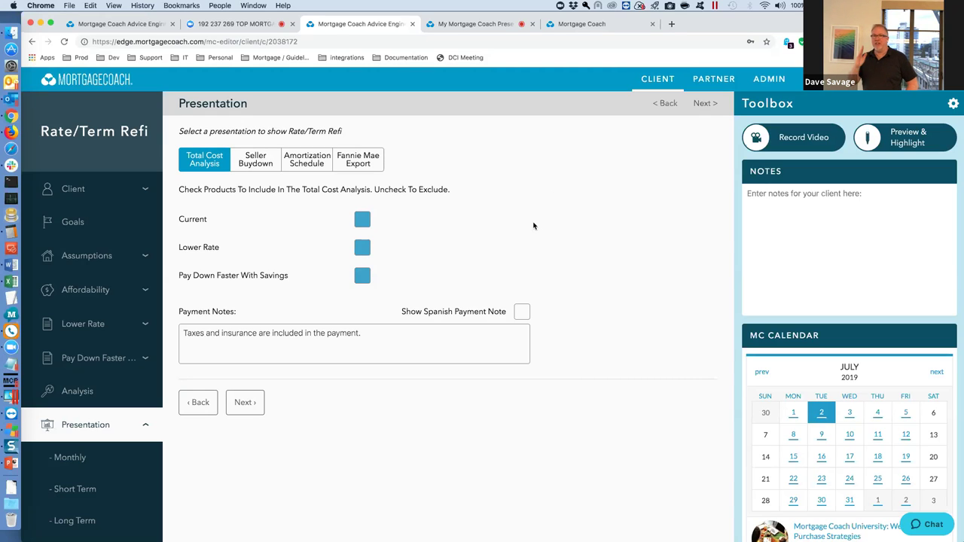
# Return to the Clients dashboard, where Rate/Term Refi now appears first.
pyautogui.click(646, 81)
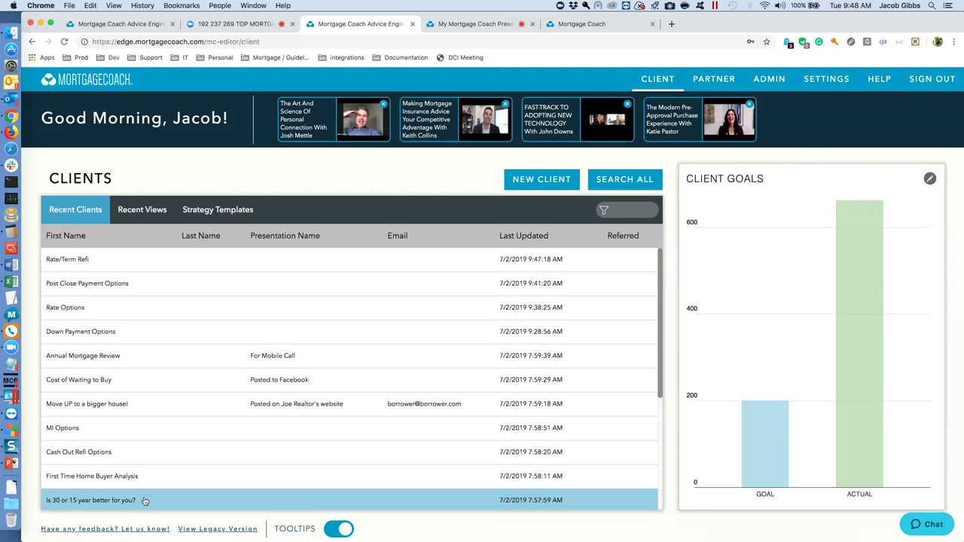
# Open the 'Is 30 or 15 year better for you?' client and set it to Marketing.
pyautogui.click(144, 498)
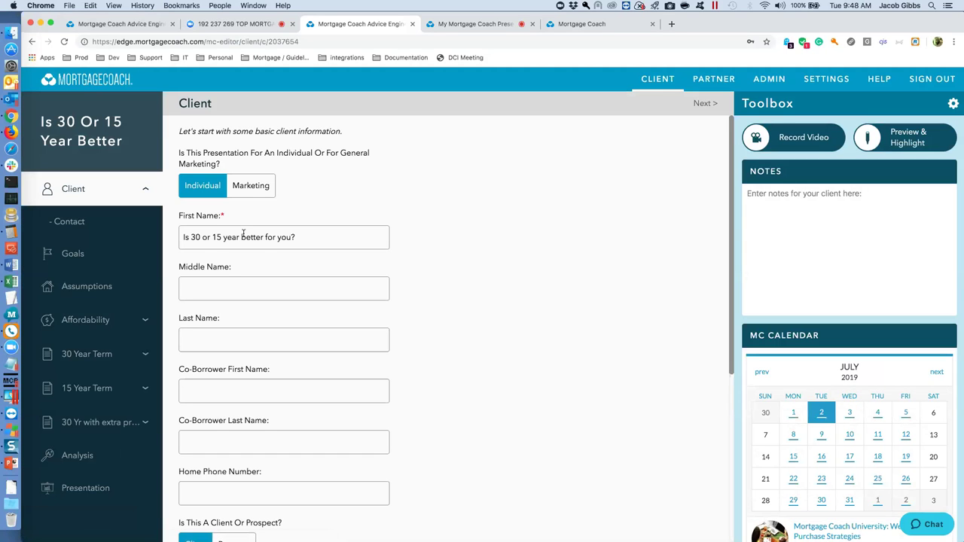
pyautogui.moveTo(300, 238); pyautogui.dragTo(179, 239)
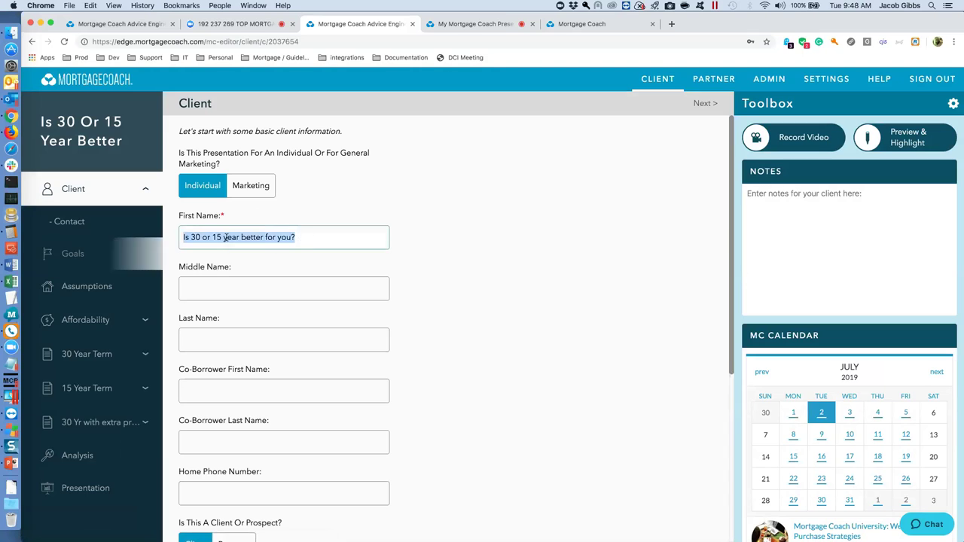
pyautogui.click(251, 185)
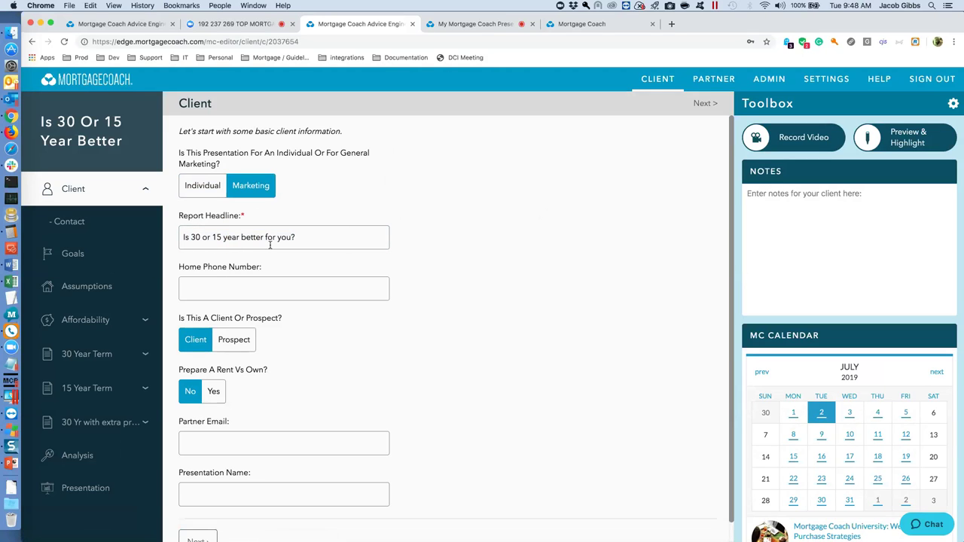
# Review the 30 Year Term and 30 Yr with extra principal products, then view Analysis.
pyautogui.click(79, 358)
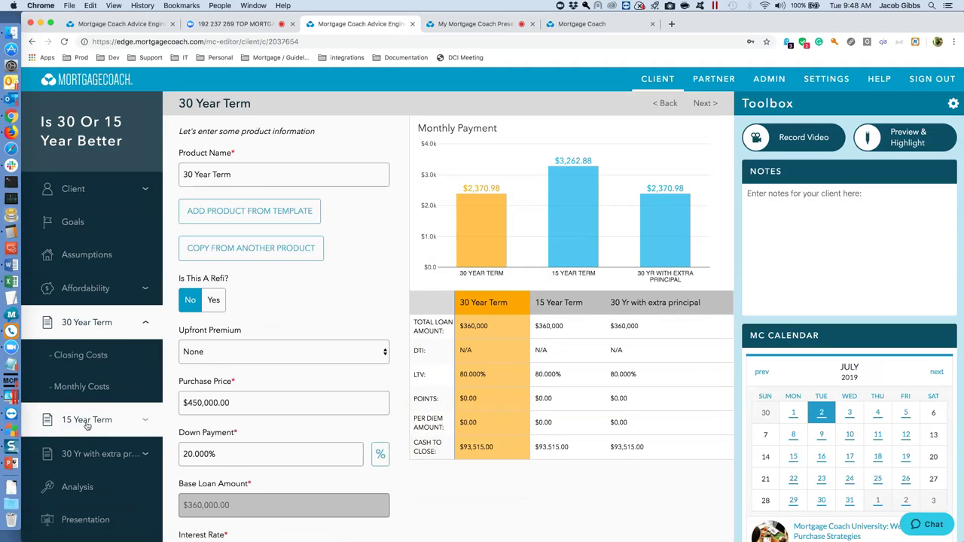
pyautogui.moveTo(580, 183)
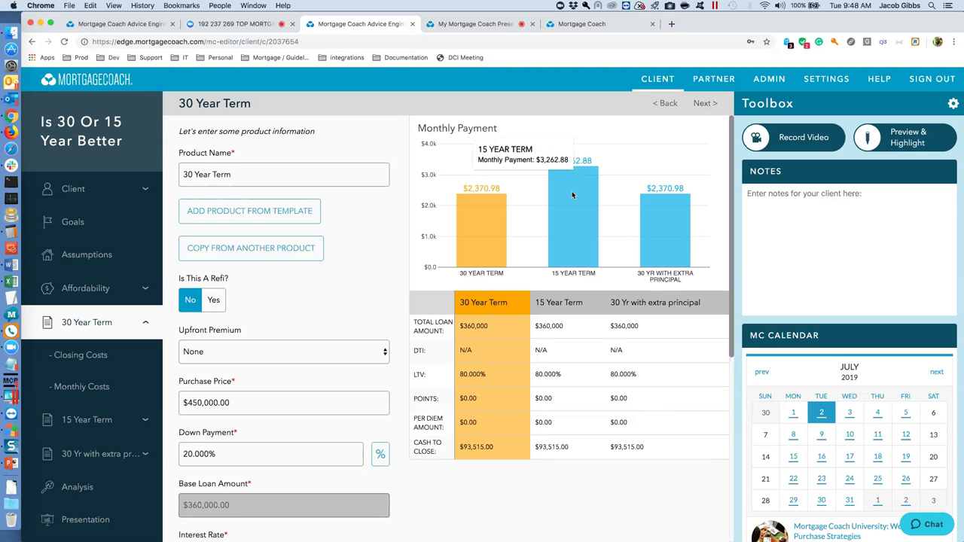
pyautogui.moveTo(673, 241)
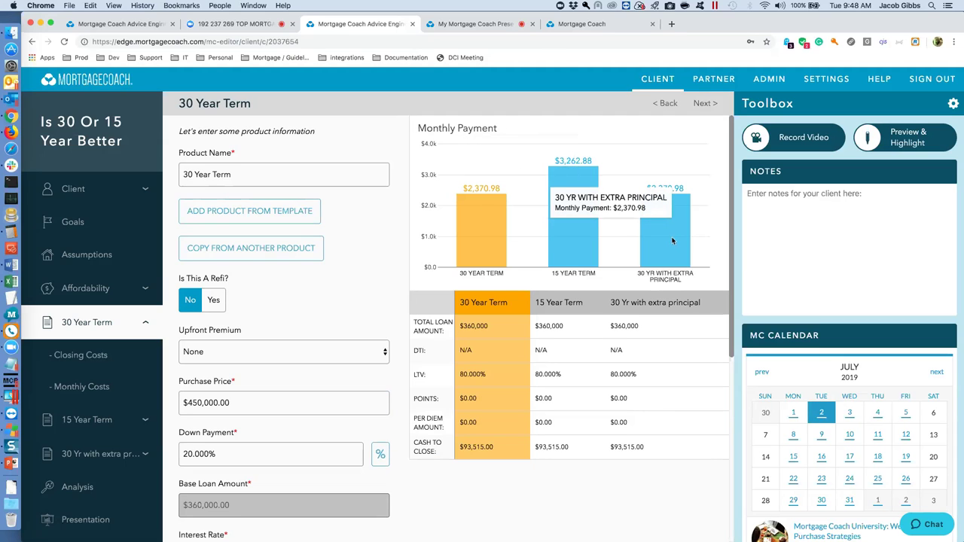
pyautogui.moveTo(581, 218)
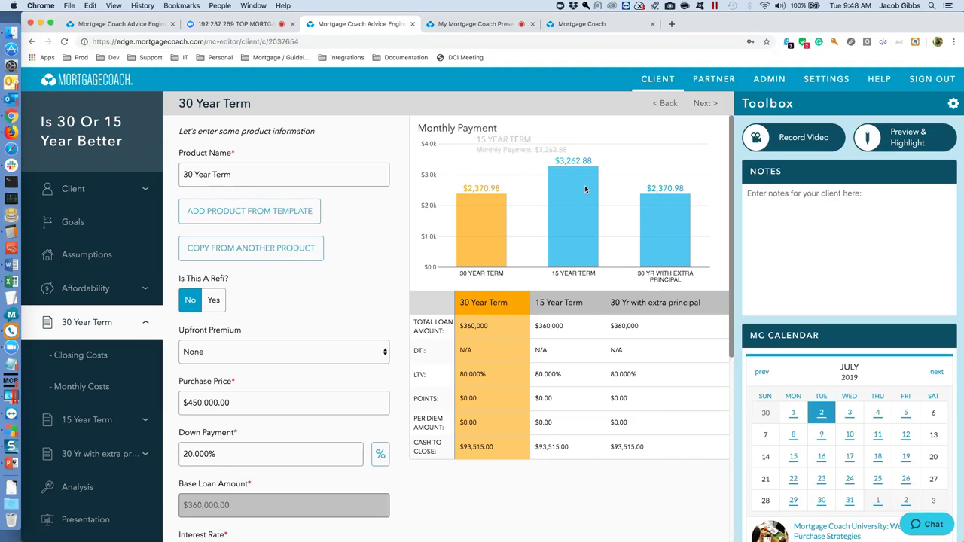
pyautogui.click(76, 455)
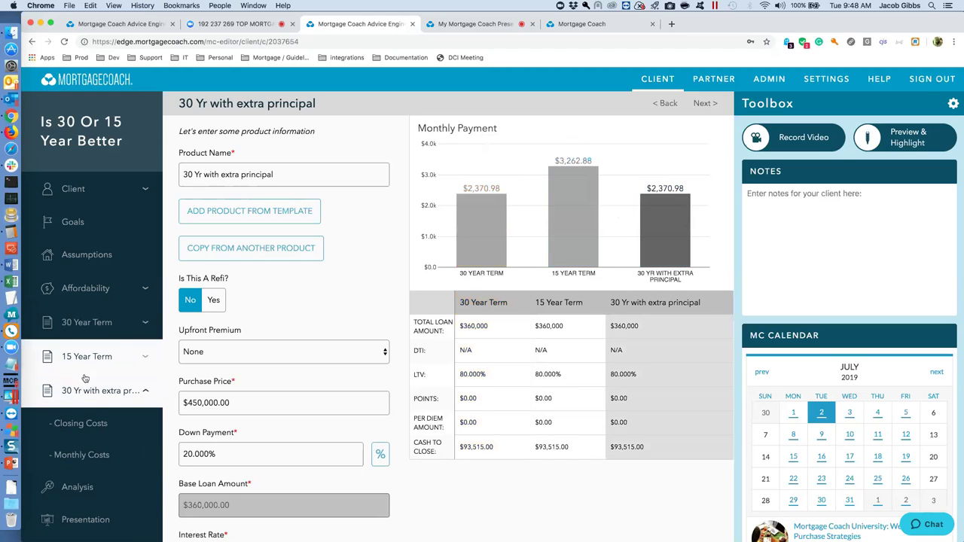
pyautogui.click(84, 489)
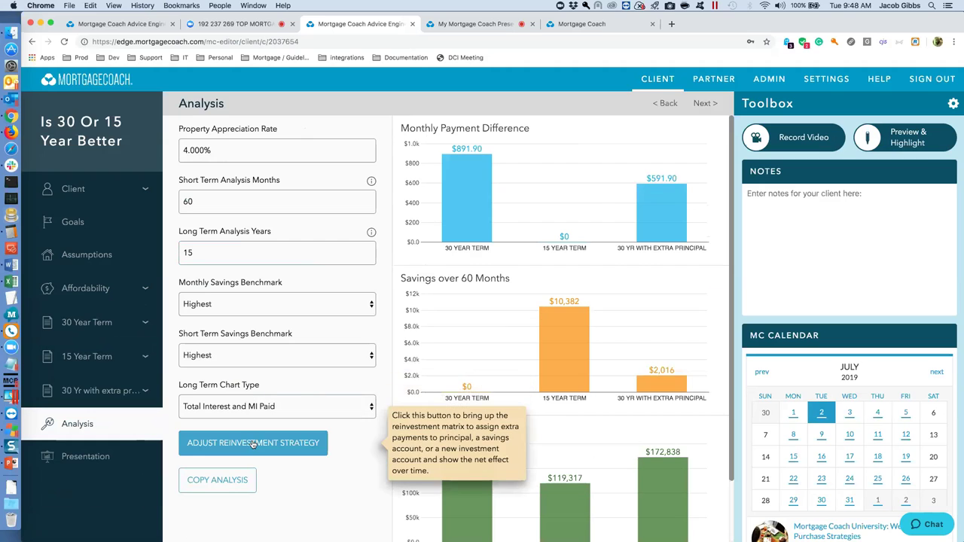
# Give 30 Yr with extra principal a 0 reduction payment, 3% return and $300 monthly investment.
pyautogui.click(255, 443)
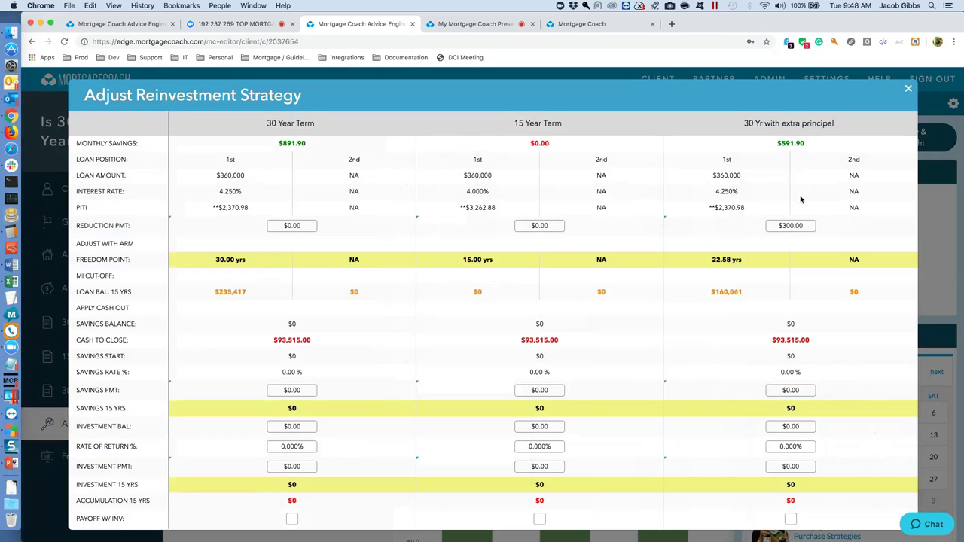
pyautogui.click(811, 225)
pyautogui.write('0')
pyautogui.click(786, 445)
pyautogui.write('3')
pyautogui.press('Tab')
pyautogui.click(805, 466)
pyautogui.write('300')
pyautogui.press('Tab')
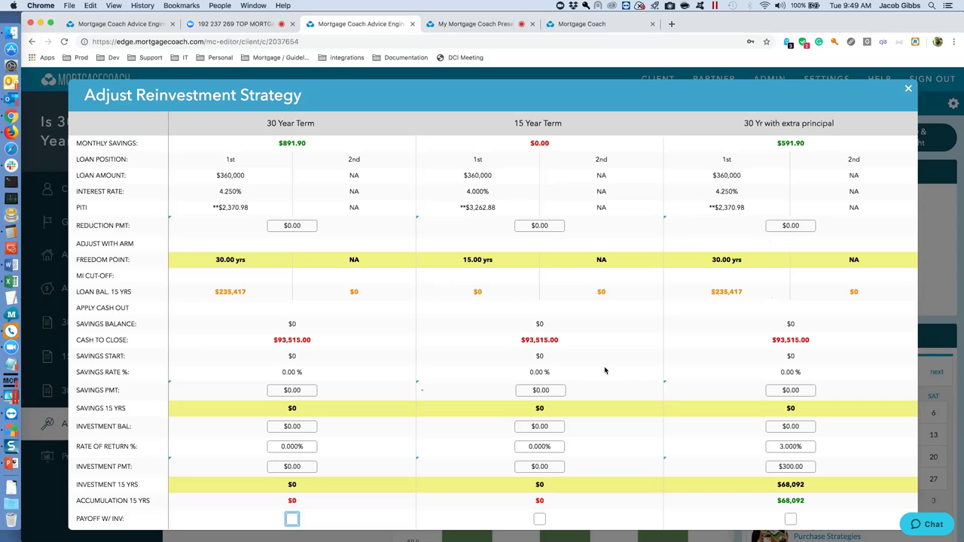
# Extend the long-term analysis to 30 years and reopen the reinvestment matrix.
pyautogui.click(909, 87)
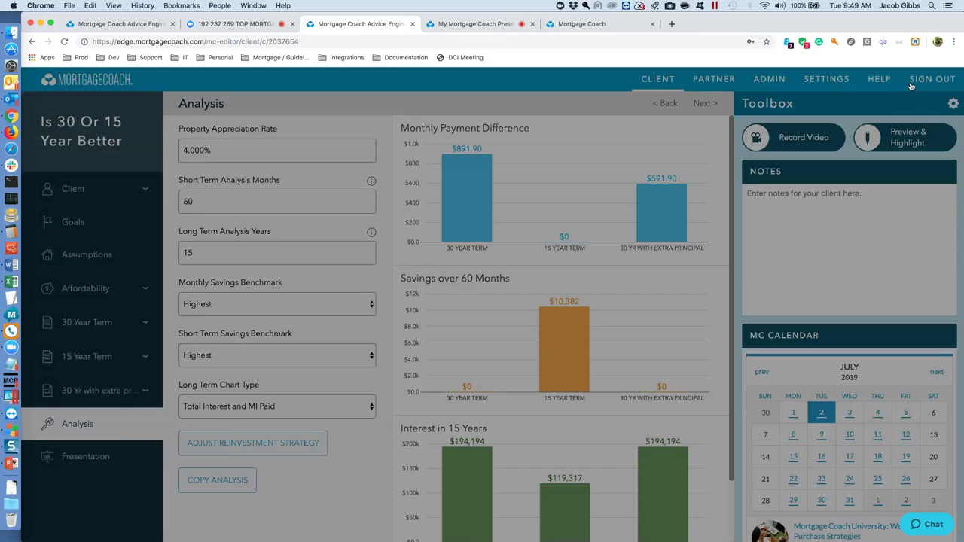
pyautogui.doubleClick(225, 251)
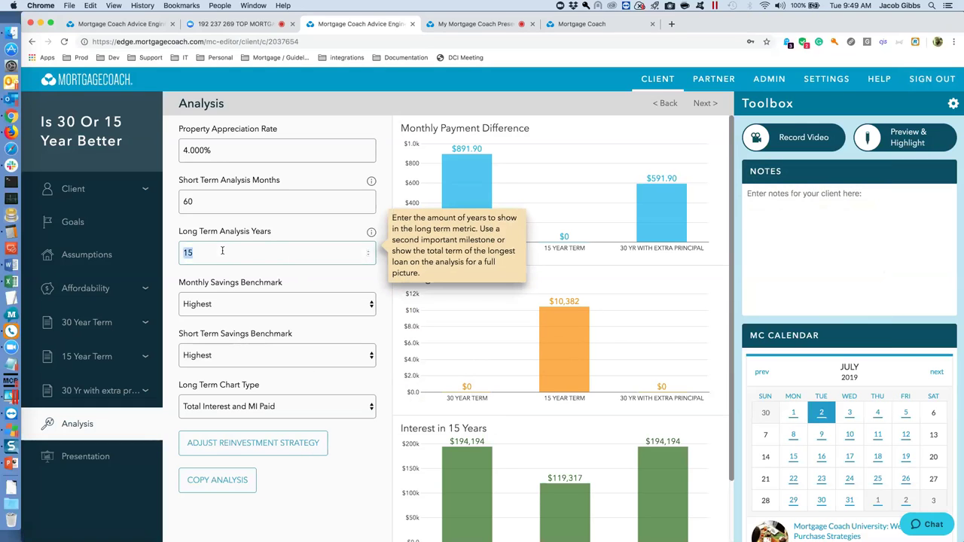
pyautogui.write('30')
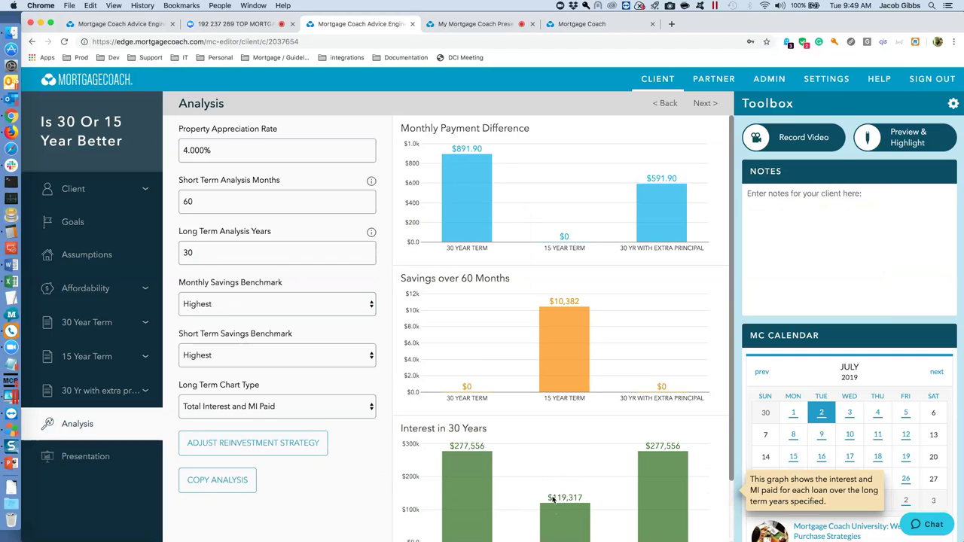
pyautogui.click(278, 444)
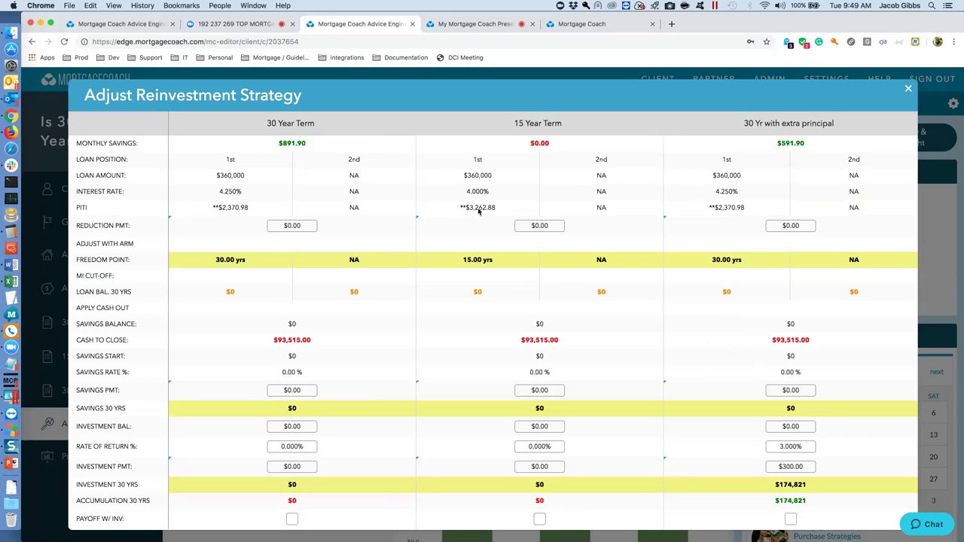
# Set the 15 Year Term rate of return to 3%.
pyautogui.click(555, 449)
pyautogui.write('3')
pyautogui.click(550, 466)
# Schedule a $3,262 monthly investment payment starting at month 181 for the 15 Year Term.
pyautogui.click(427, 467)
pyautogui.click(427, 468)
pyautogui.doubleClick(437, 252)
pyautogui.write('181')
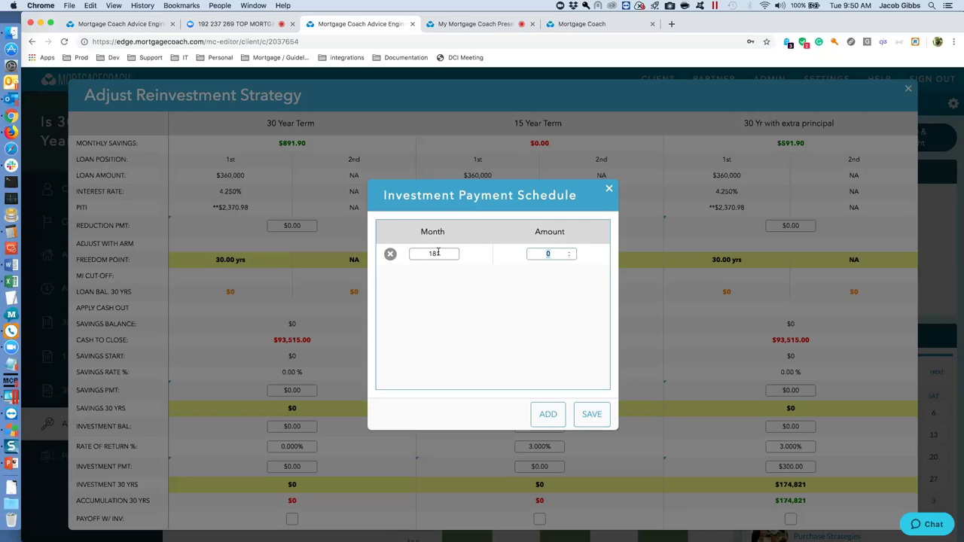
pyautogui.tripleClick(484, 197)
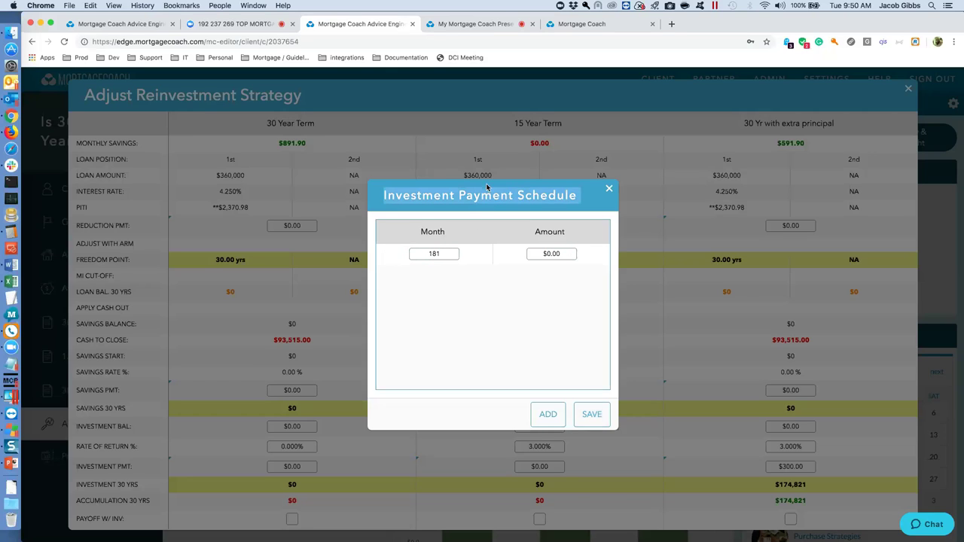
pyautogui.click(562, 254)
pyautogui.write('323')
pyautogui.press('BackSpace')
pyautogui.write('62')
pyautogui.press('Tab')
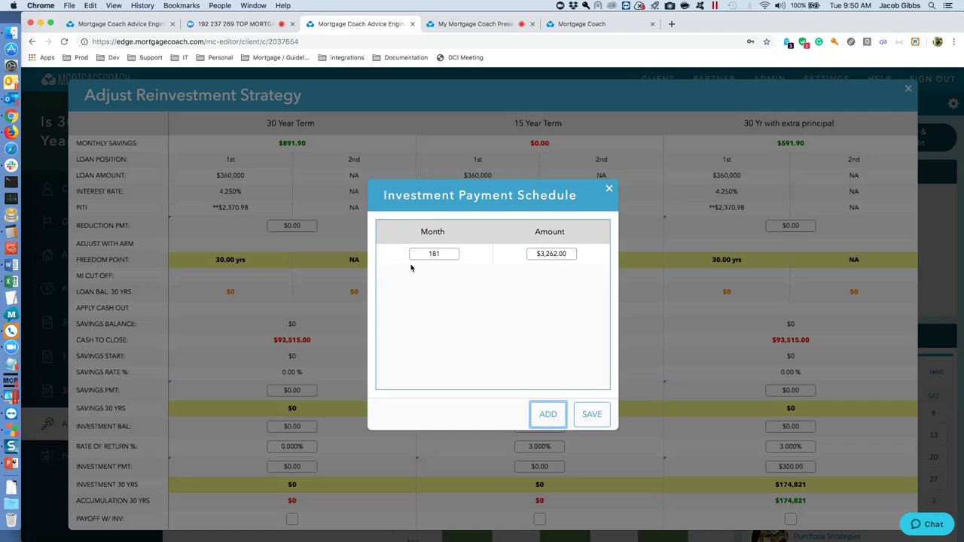
# Delete the extra month 182 row and save the schedule with only month 181.
pyautogui.click(550, 415)
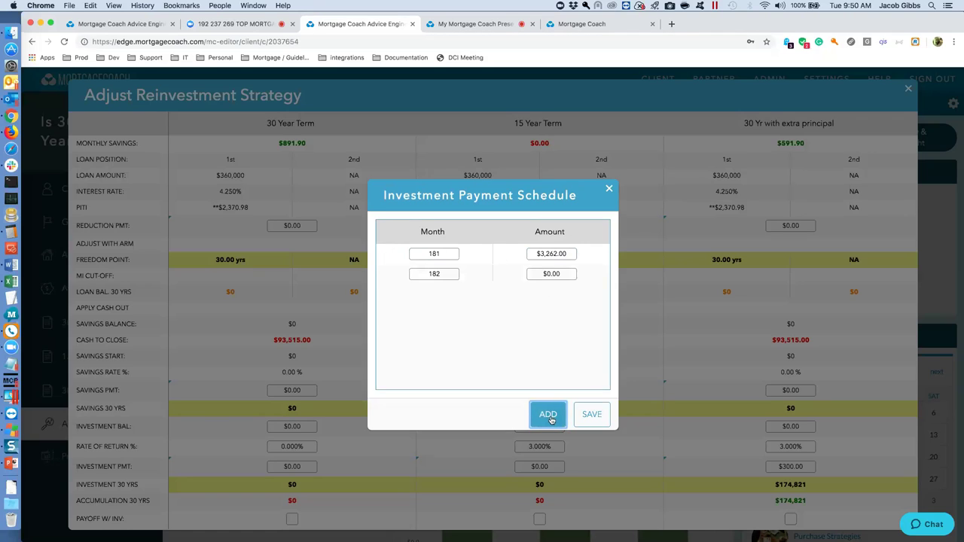
pyautogui.click(599, 416)
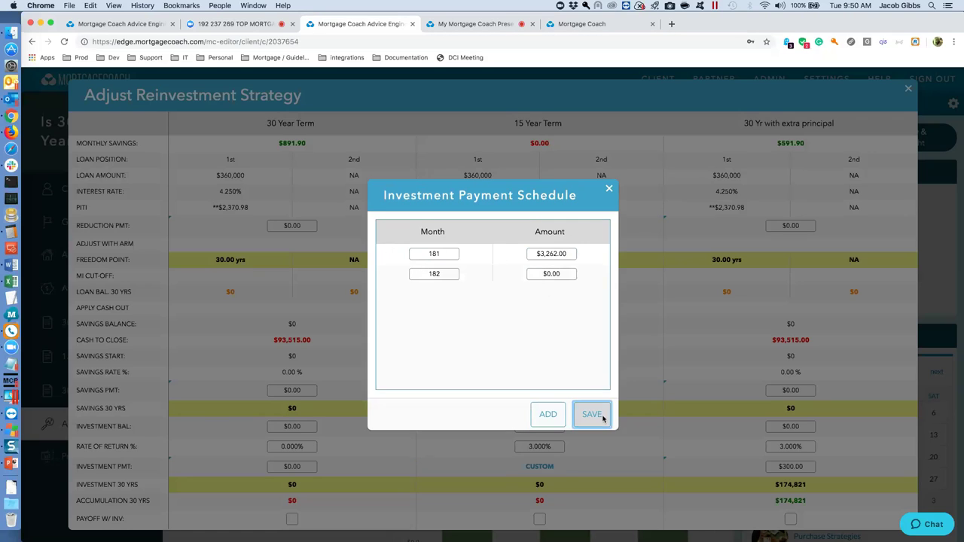
pyautogui.moveTo(450, 275)
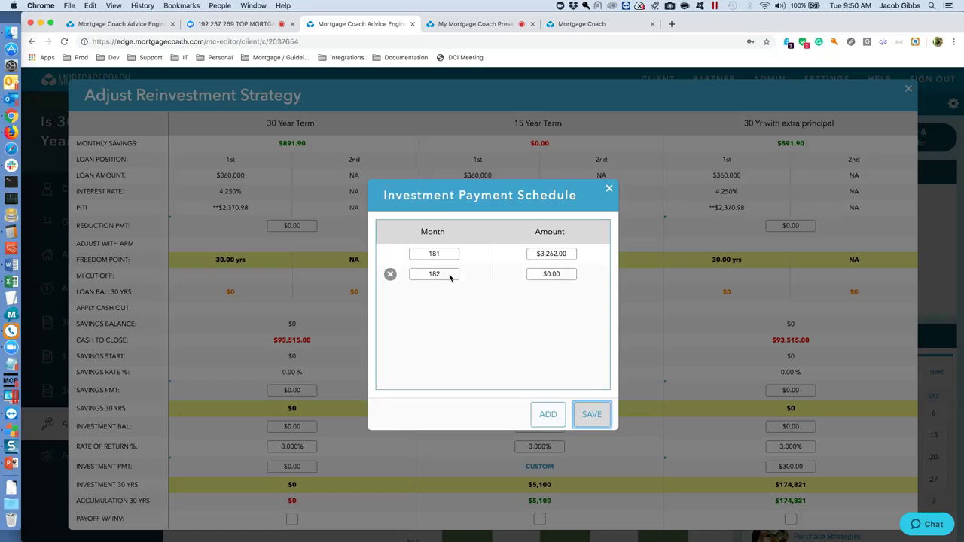
pyautogui.click(390, 275)
pyautogui.click(593, 415)
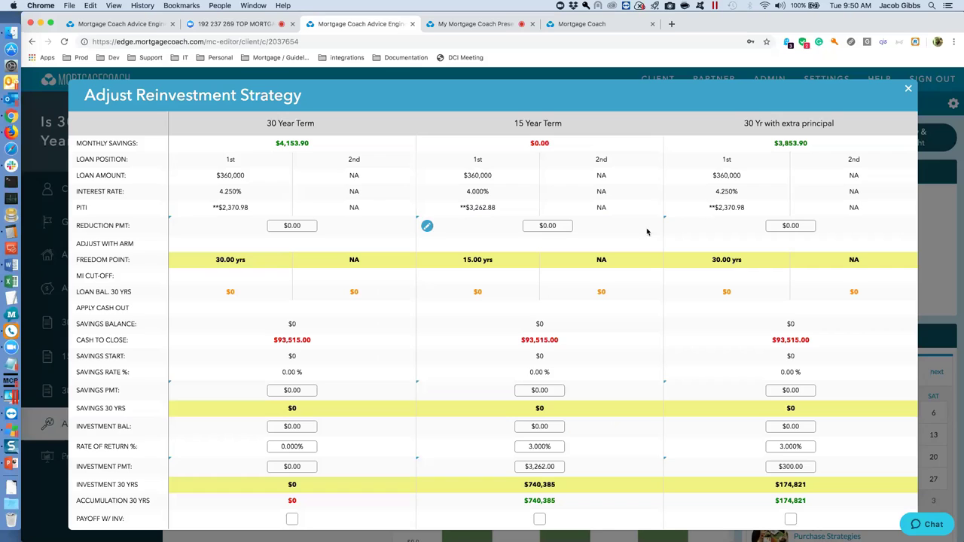
pyautogui.moveTo(517, 460)
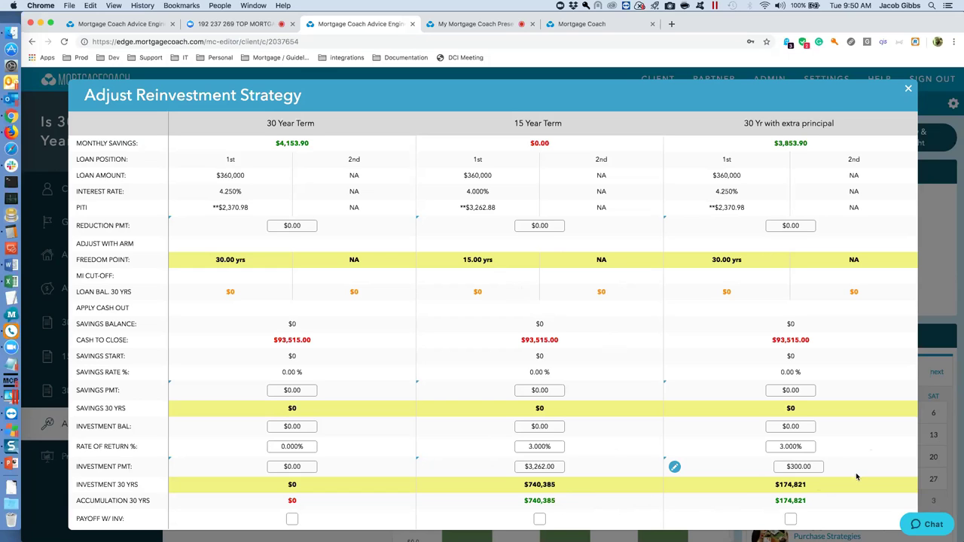
# Close the reinvestment strategy window and go back to the Clients dashboard.
pyautogui.click(909, 91)
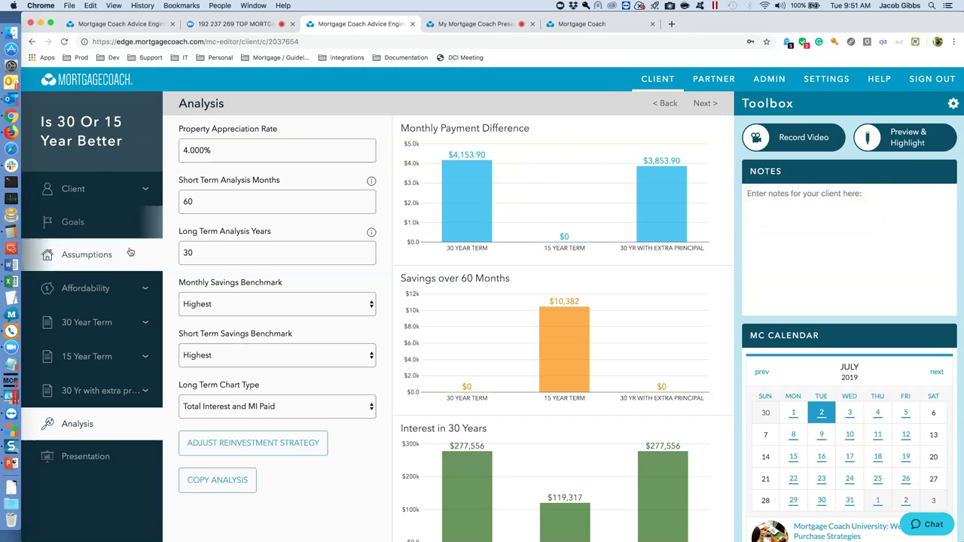
pyautogui.click(663, 84)
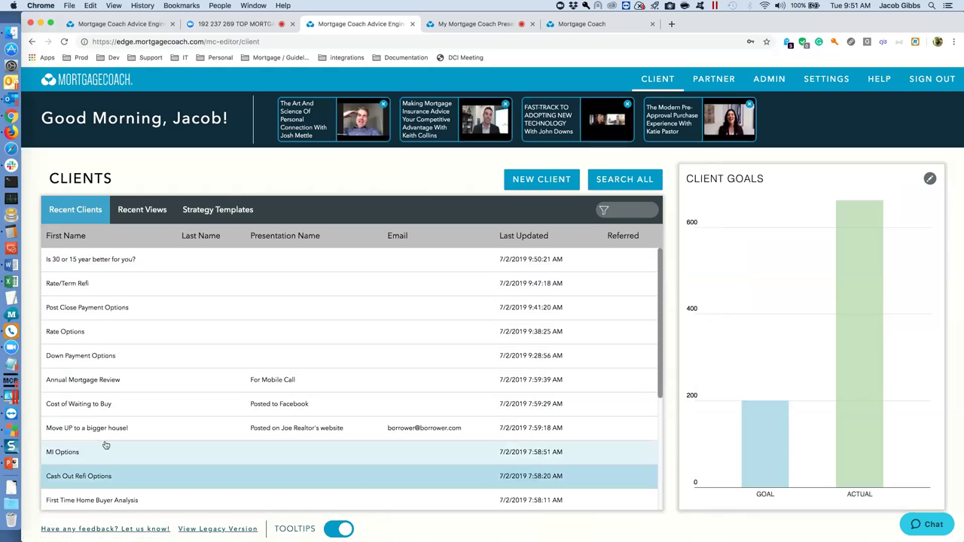
# Prefix the 'Is 30 or 15 year better for you?' headline with ** and check Strategy Templates.
pyautogui.click(98, 263)
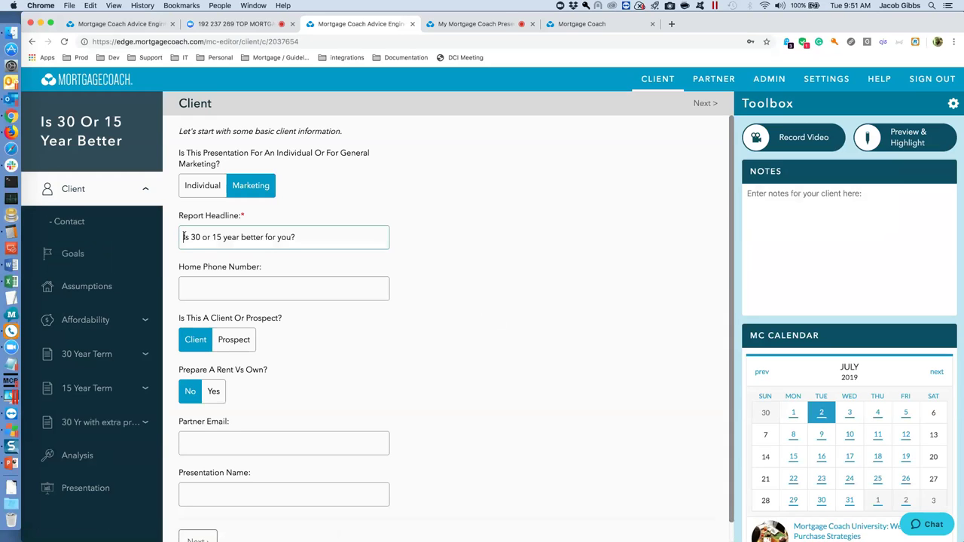
pyautogui.write('**')
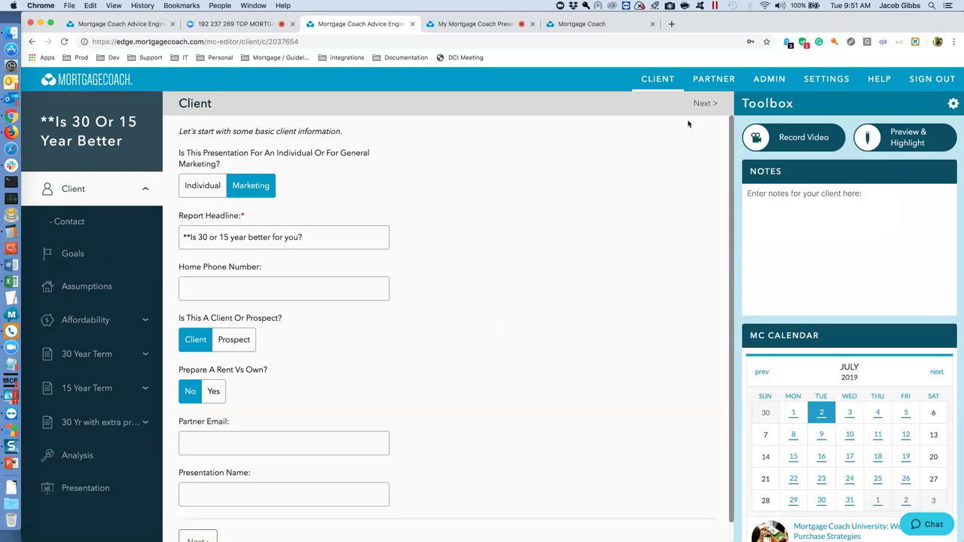
pyautogui.click(706, 104)
pyautogui.click(655, 89)
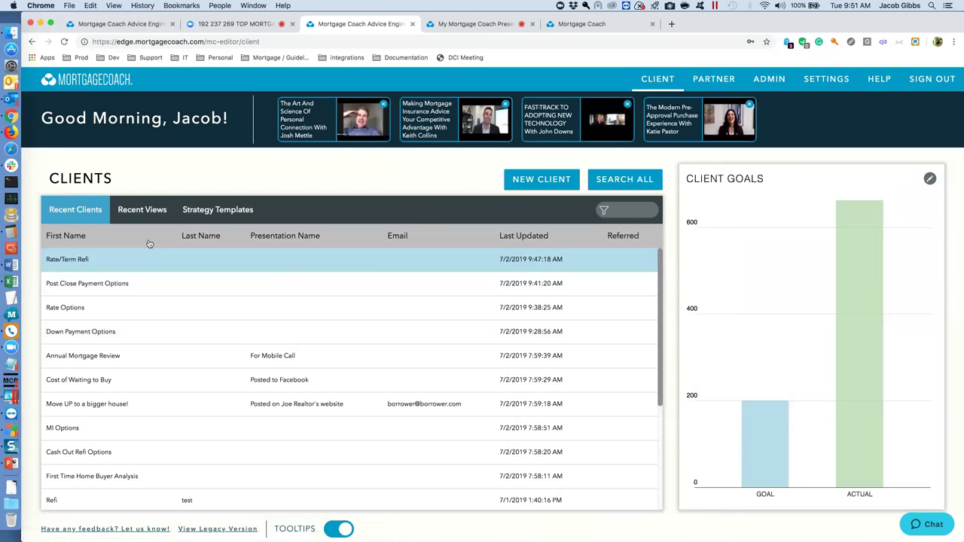
pyautogui.click(204, 214)
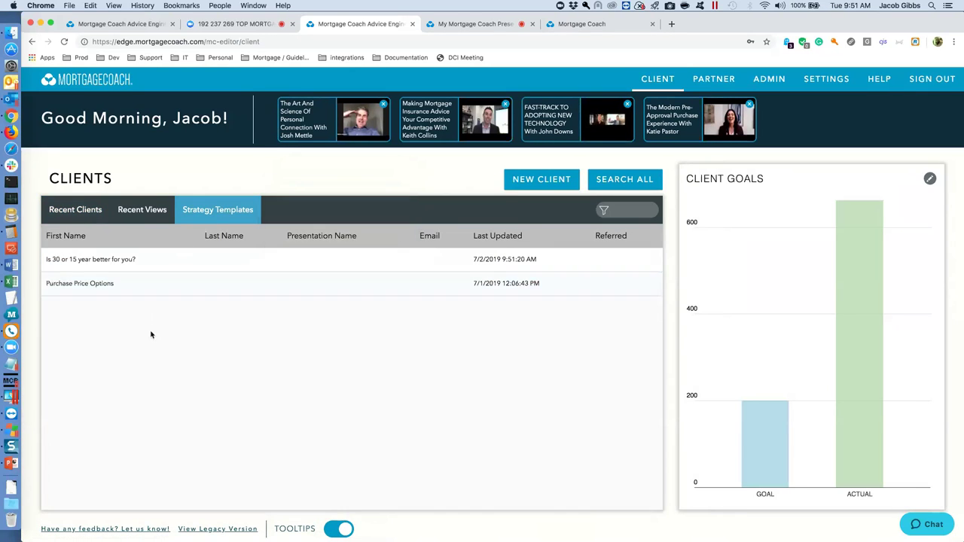
pyautogui.click(75, 211)
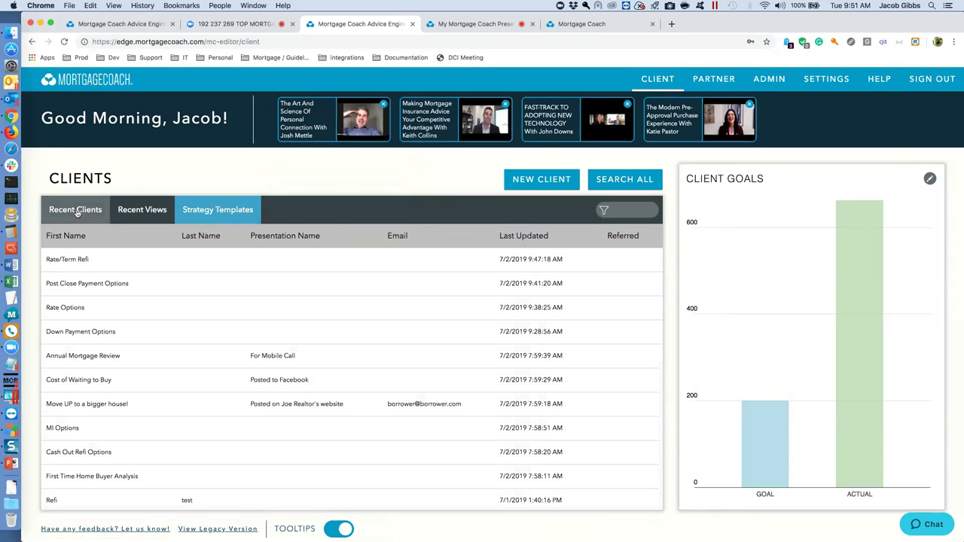
# Prefix the Rate/Term Refi headline with ** and return to the dashboard.
pyautogui.click(82, 261)
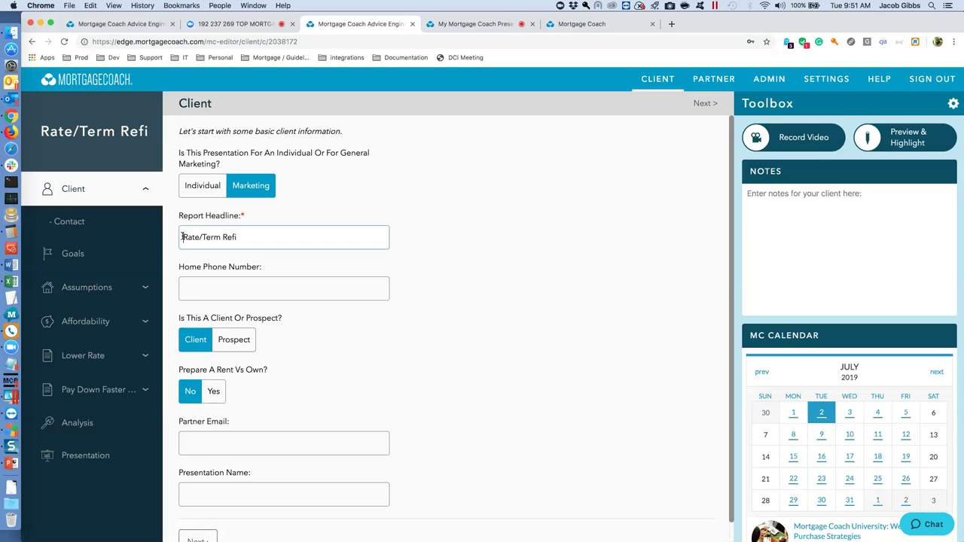
pyautogui.write('**')
pyautogui.click(705, 106)
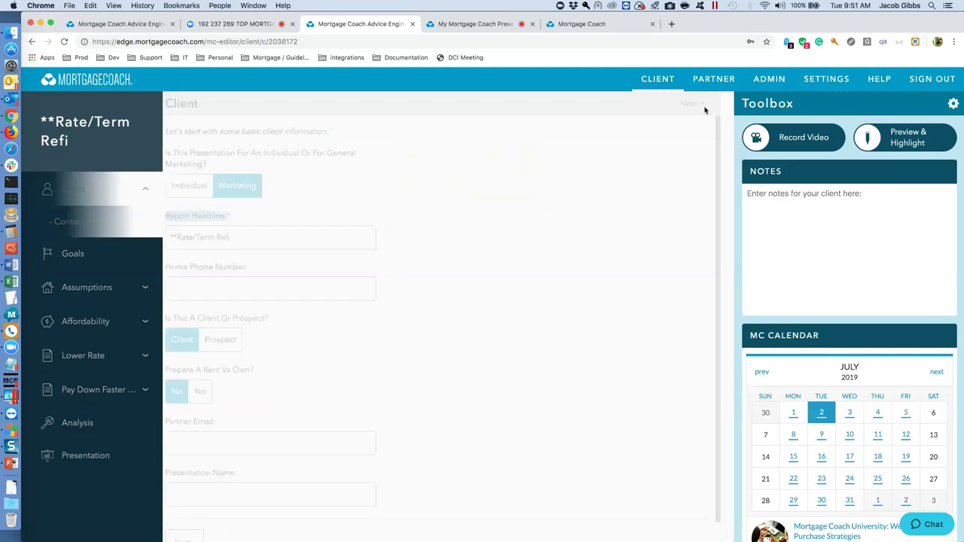
pyautogui.click(658, 79)
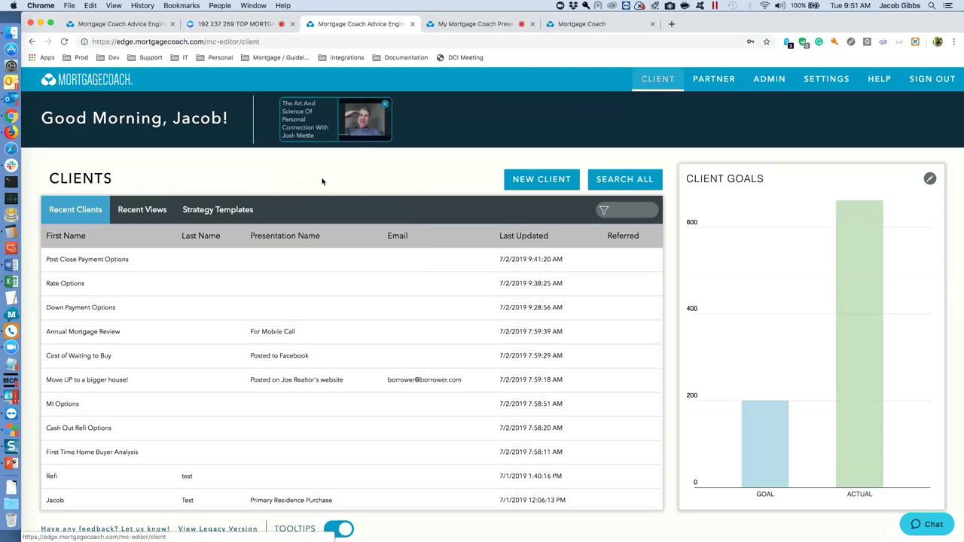
# Copy the 'Is 30 or 15 year better for you?' strategy template to a new client.
pyautogui.click(236, 214)
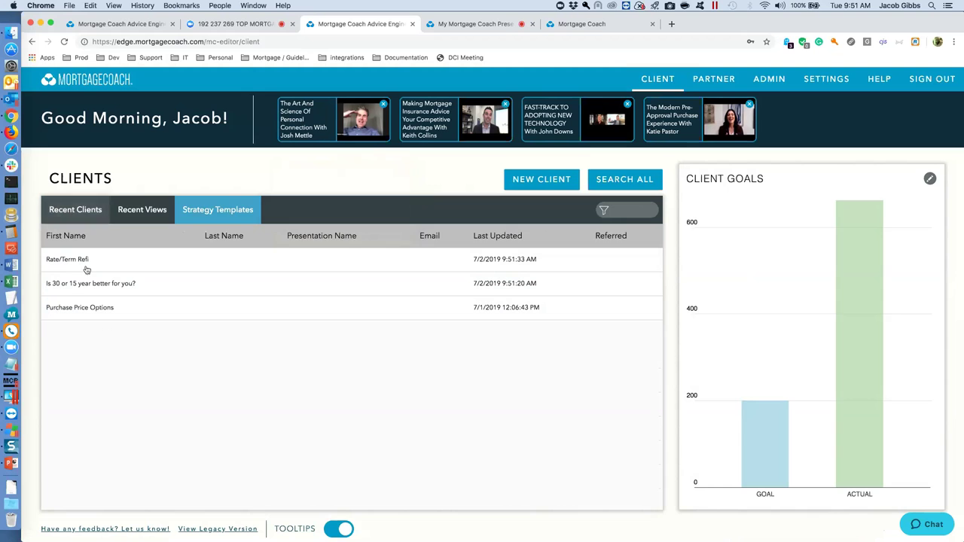
pyautogui.click(201, 285)
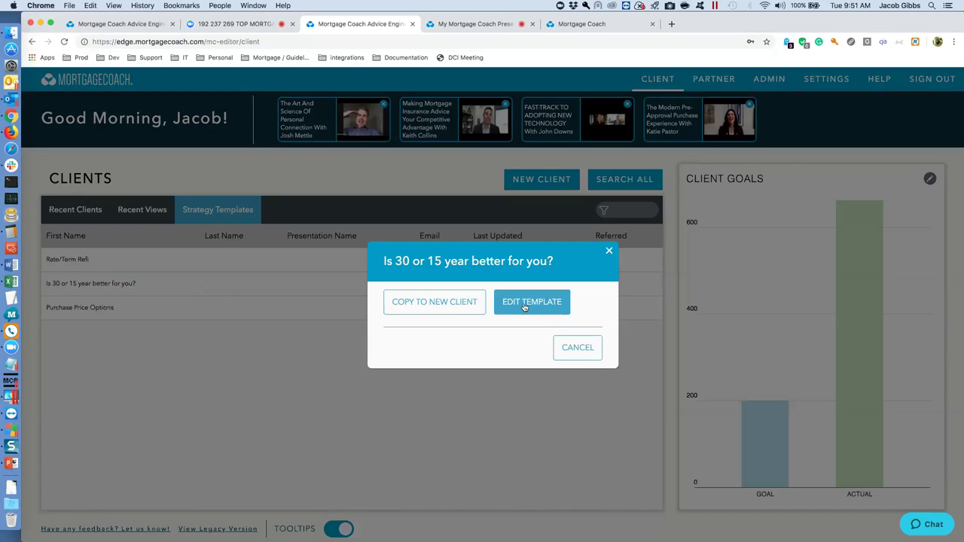
pyautogui.click(440, 309)
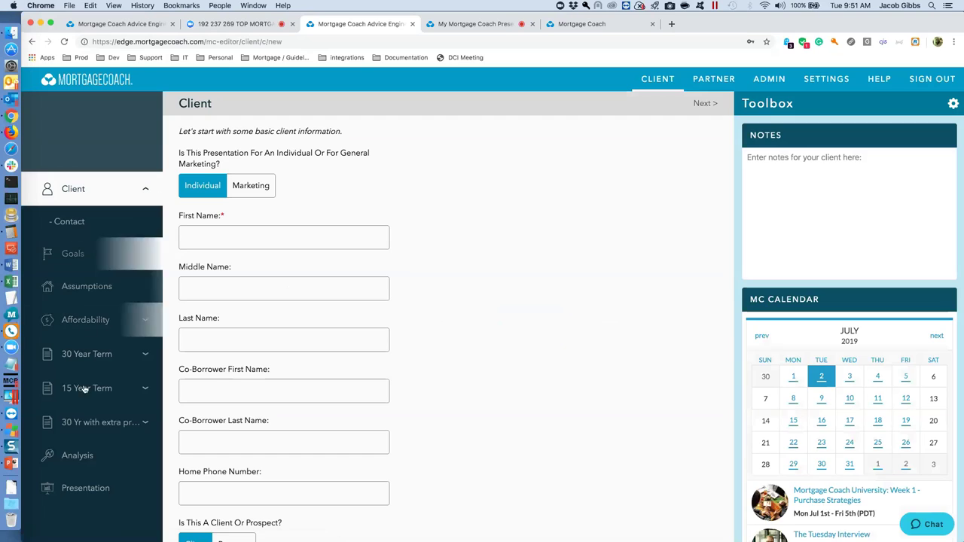
# Name the new client 'Facebook Marketing for CPAs', review its analysis, and return to the dashboard.
pyautogui.click(226, 247)
pyautogui.write('Fa')
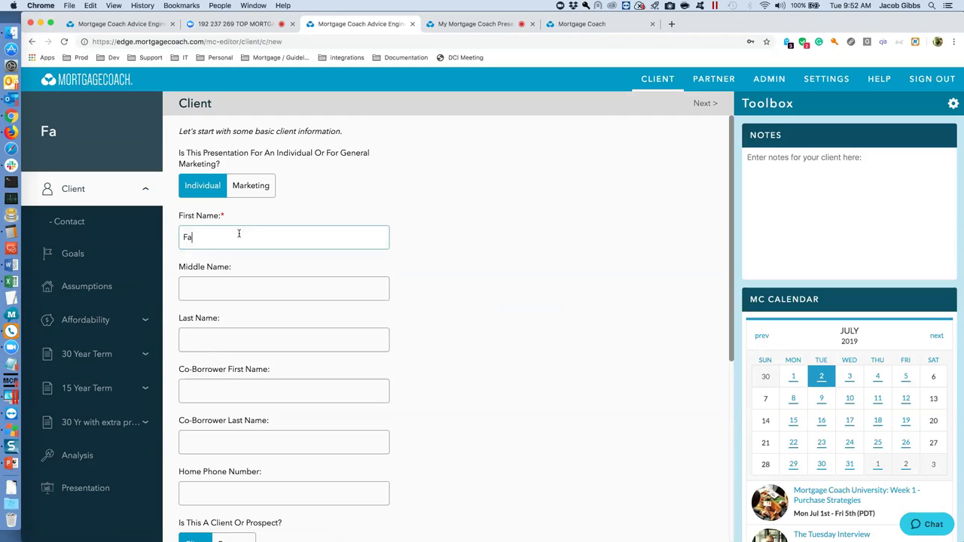
pyautogui.write('cebook Marketing for CPAs')
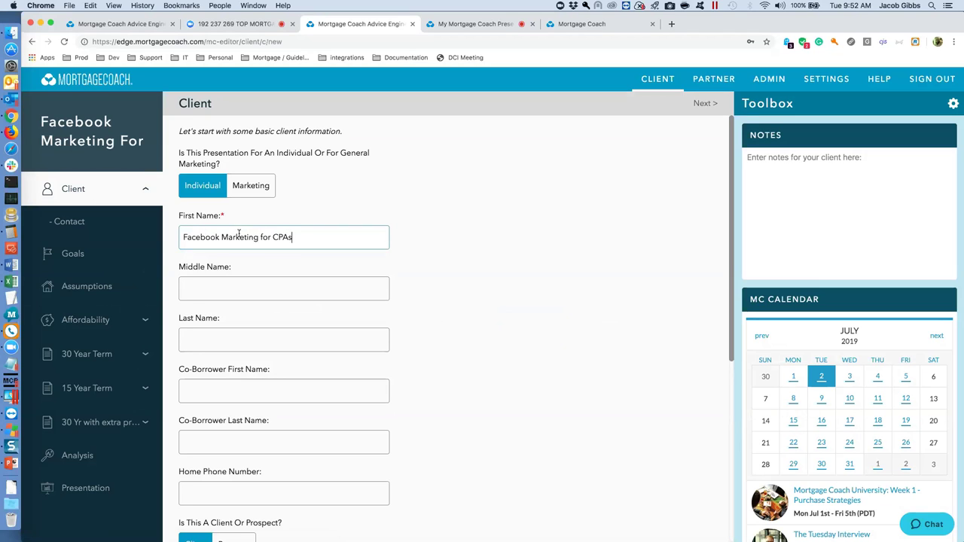
pyautogui.press('Tab')
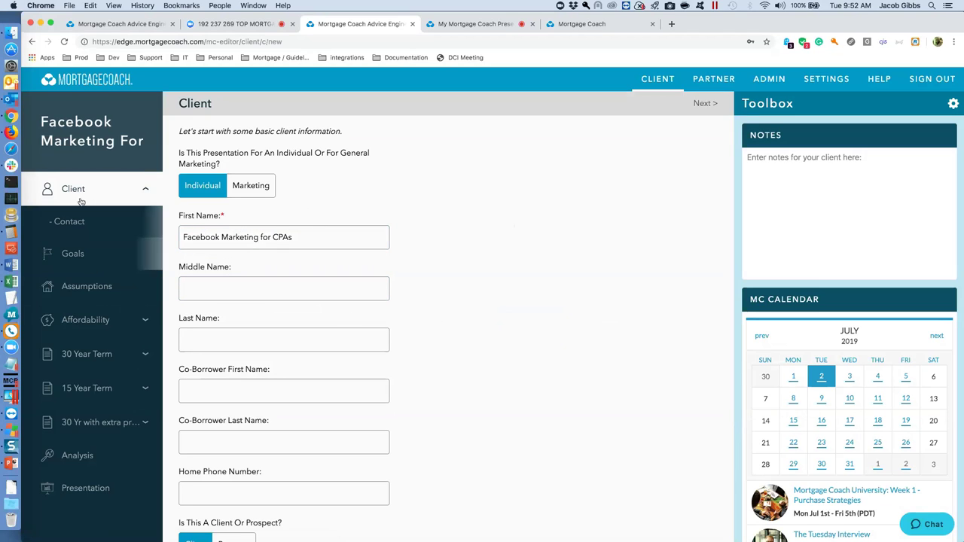
pyautogui.click(79, 457)
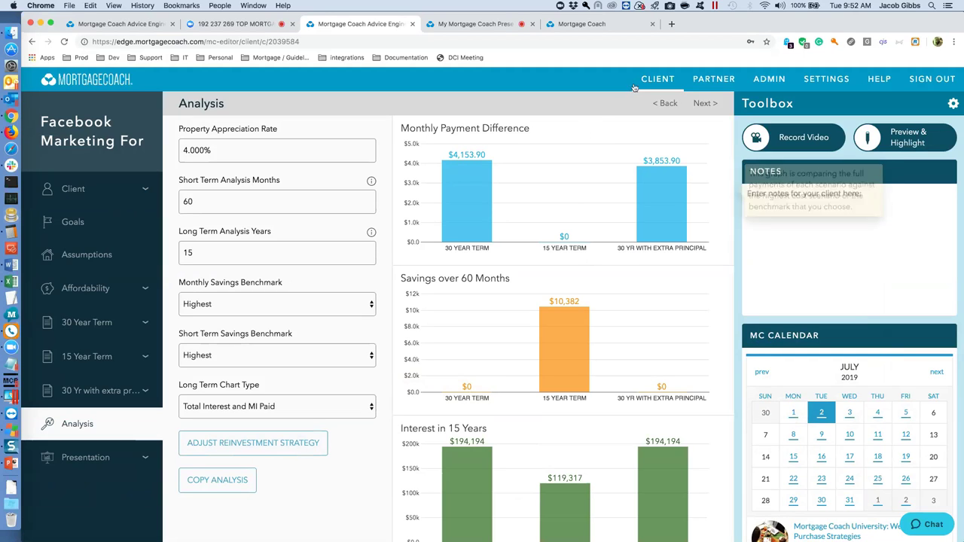
pyautogui.click(657, 78)
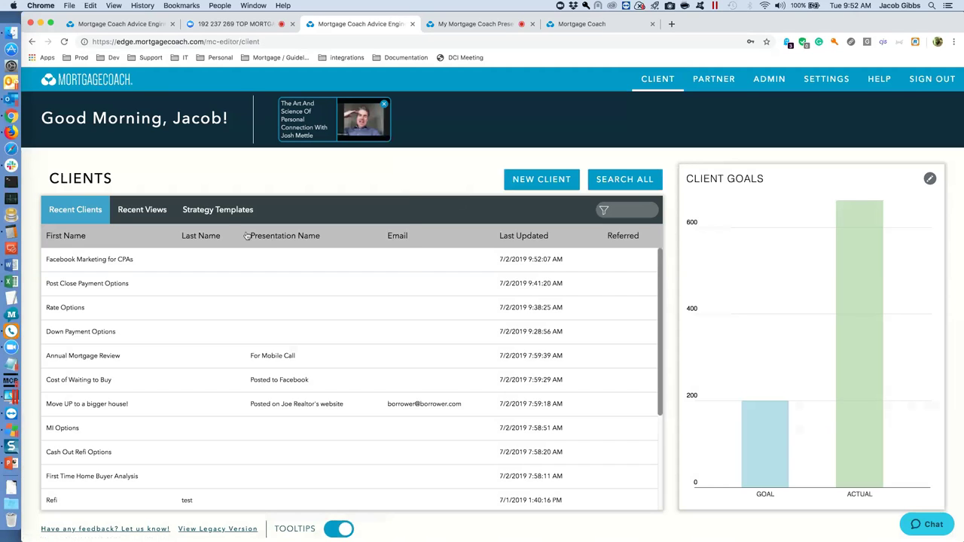
# Copy the Facebook Marketing for CPAs client's analysis to a new client.
pyautogui.click(219, 210)
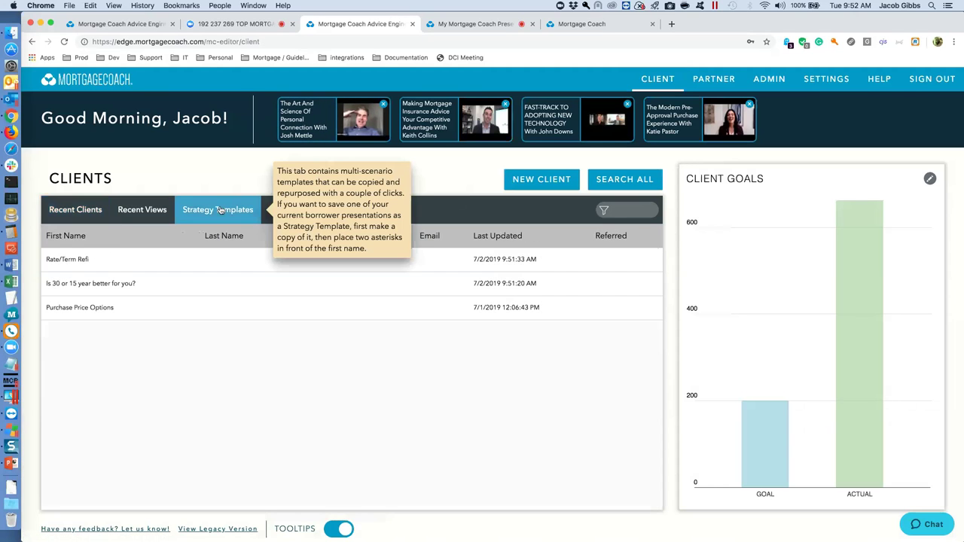
pyautogui.click(75, 210)
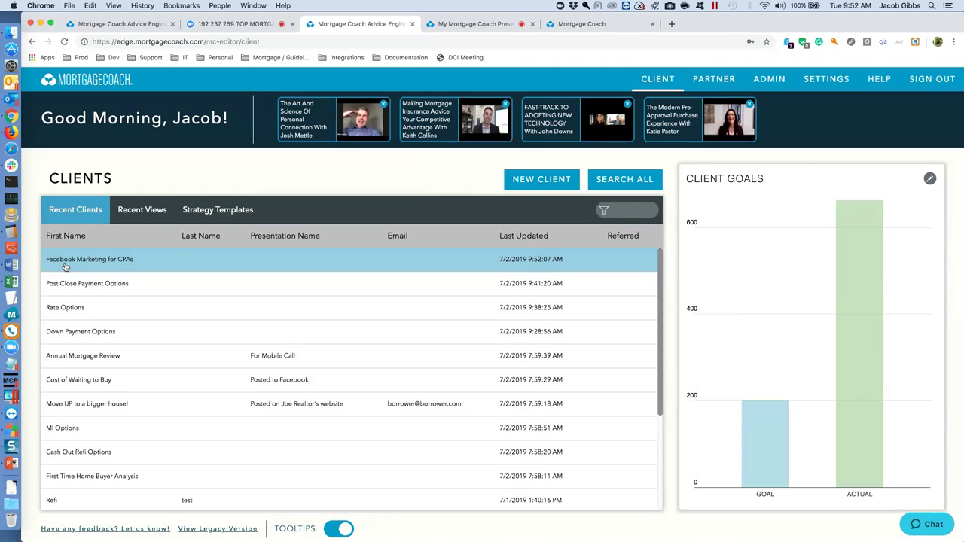
pyautogui.click(69, 263)
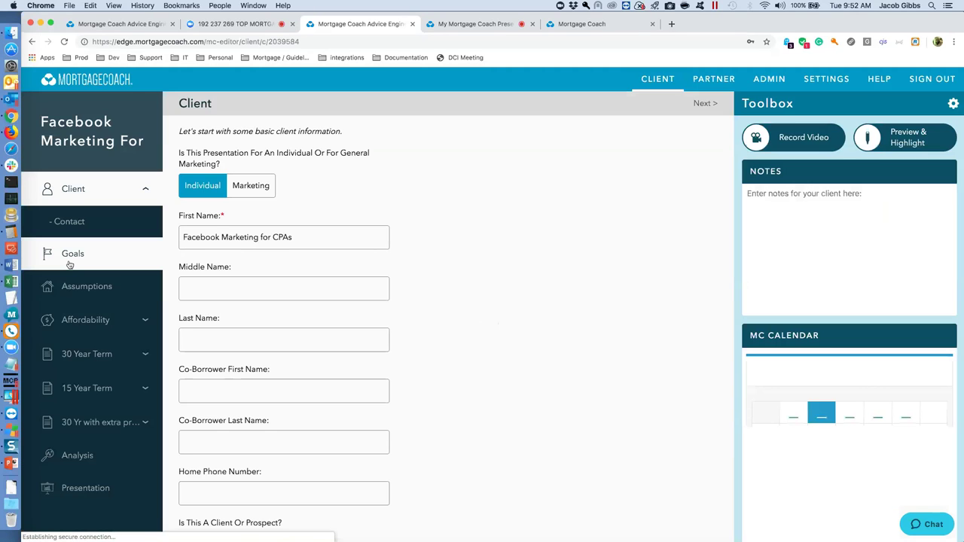
pyautogui.click(103, 459)
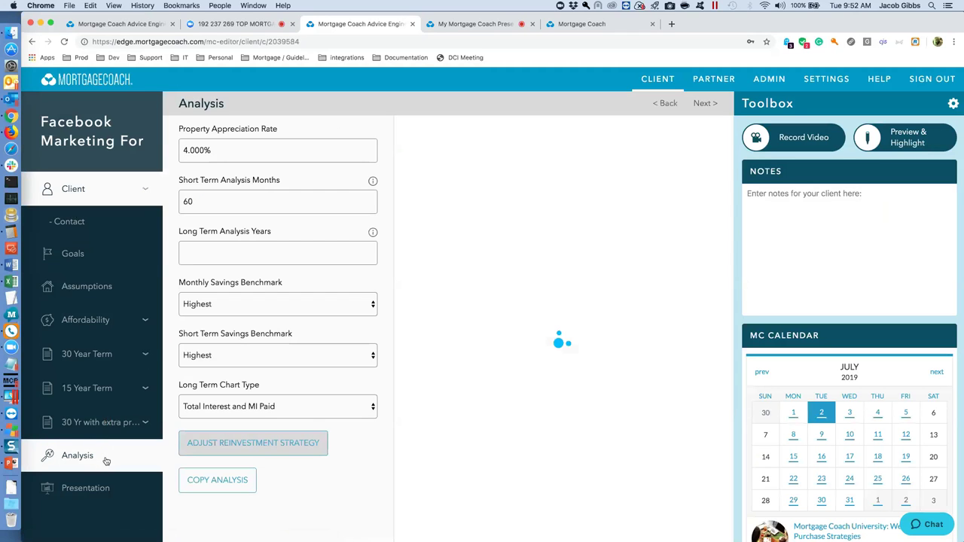
pyautogui.click(219, 481)
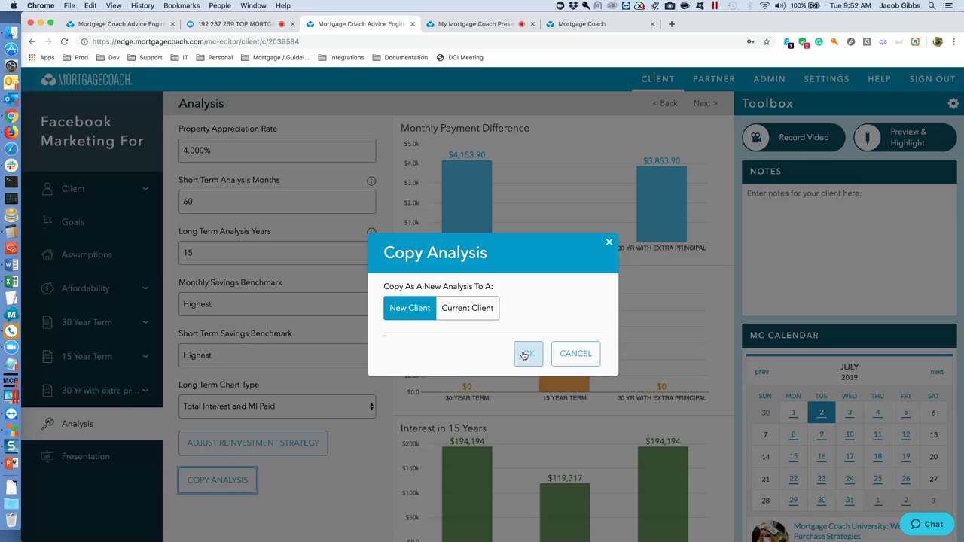
pyautogui.click(527, 353)
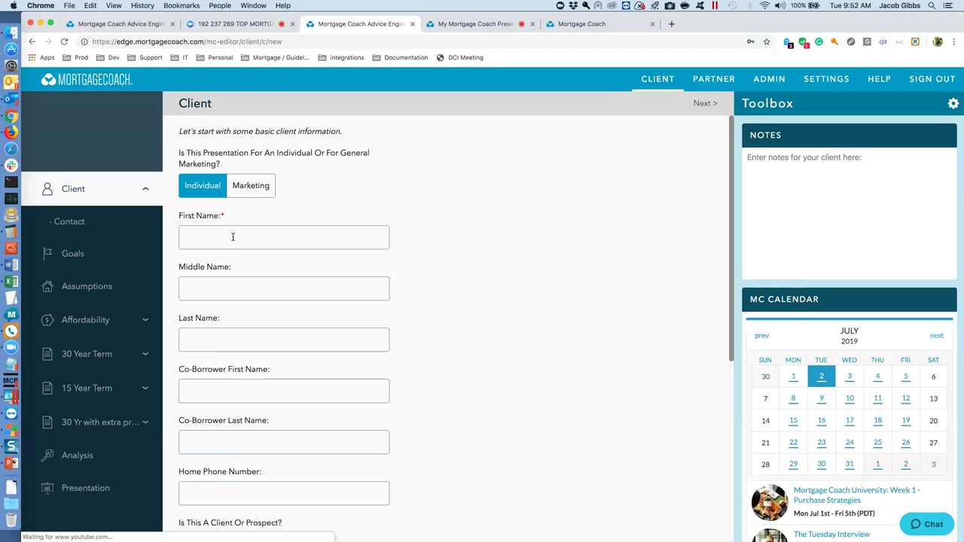
# Name the copied client '**Strategy' and confirm it heads the Strategy Templates list.
pyautogui.click(232, 236)
pyautogui.write('**S')
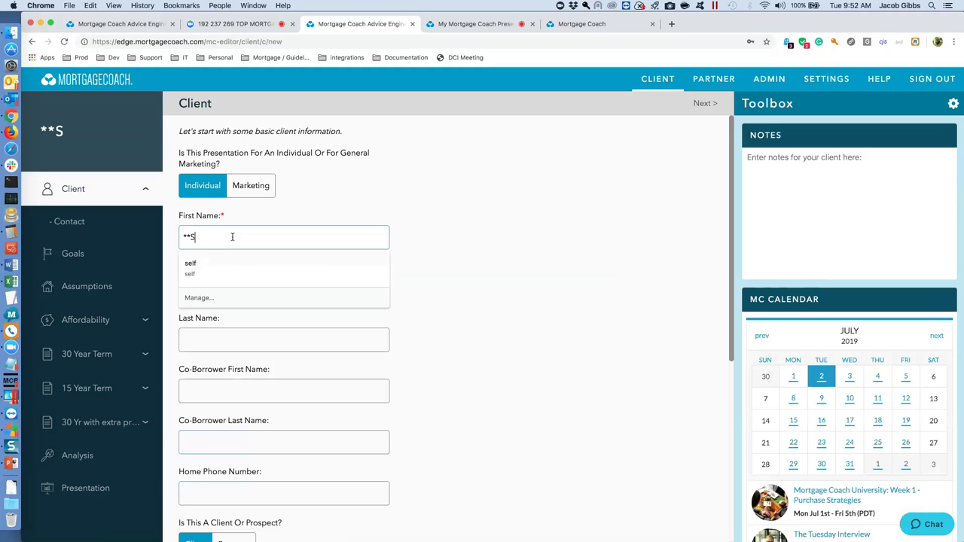
pyautogui.write('trategy')
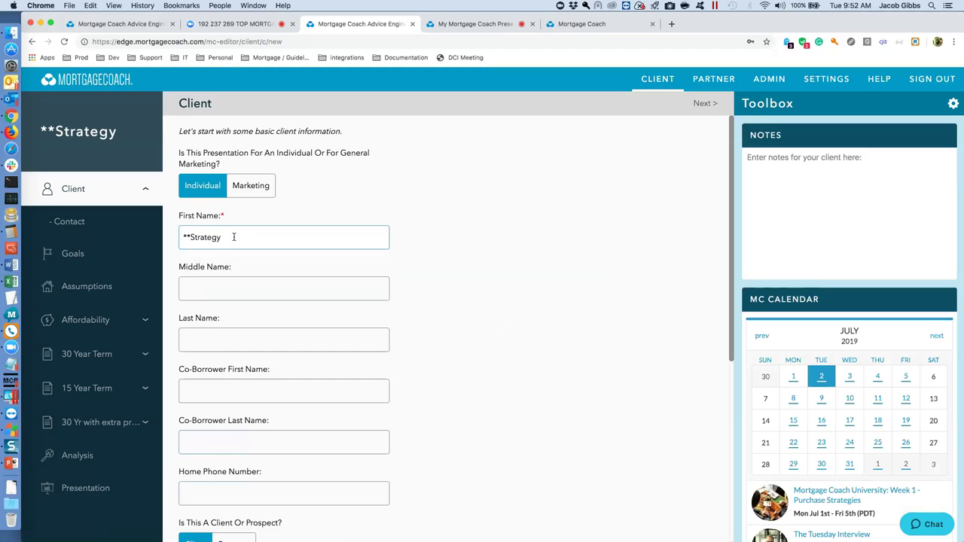
pyautogui.click(705, 104)
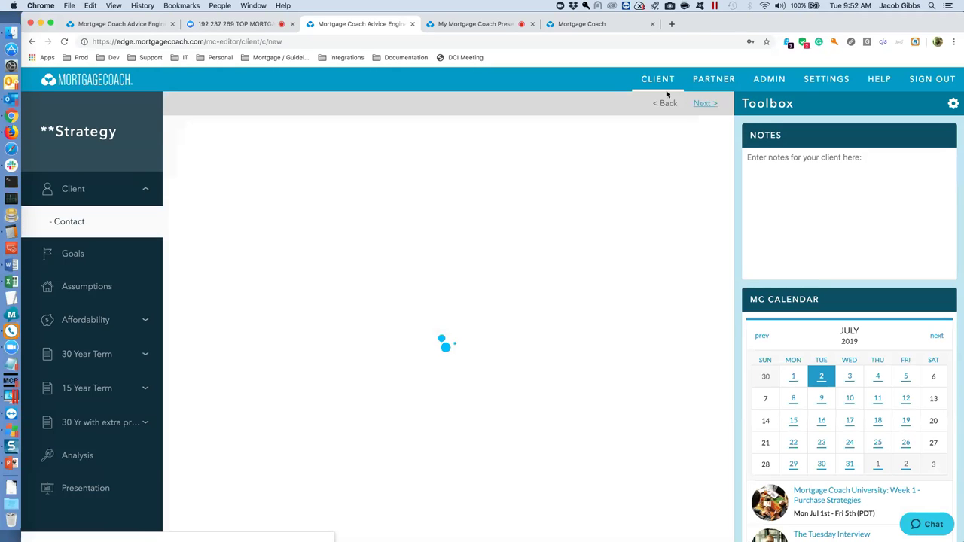
pyautogui.click(661, 87)
pyautogui.click(218, 211)
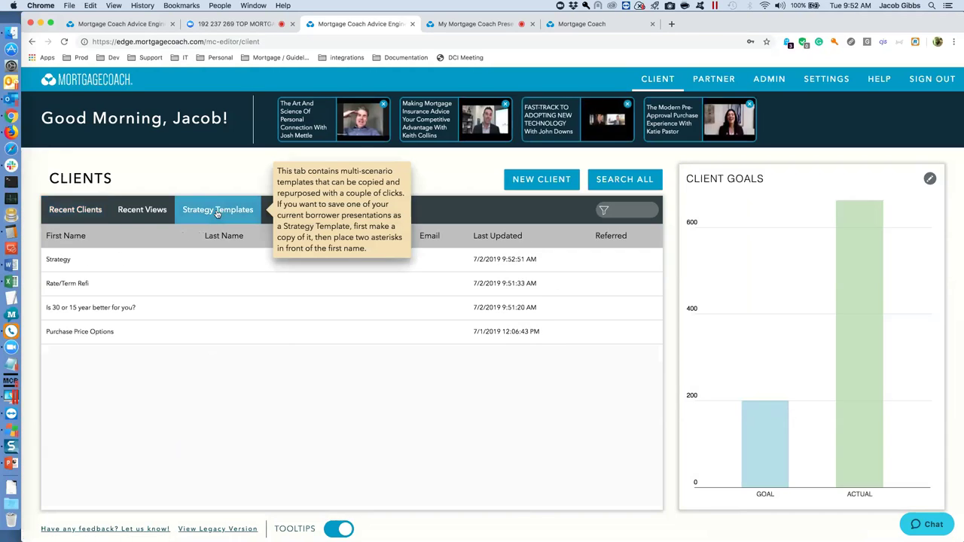
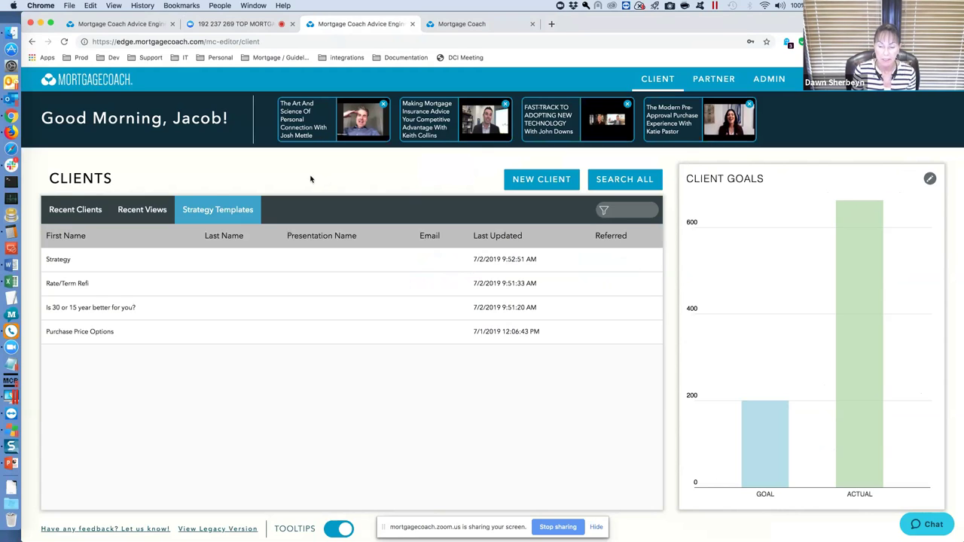
# Open Facebook Marketing for CPAs from Recent Clients and go to its Affordability page.
pyautogui.click(83, 211)
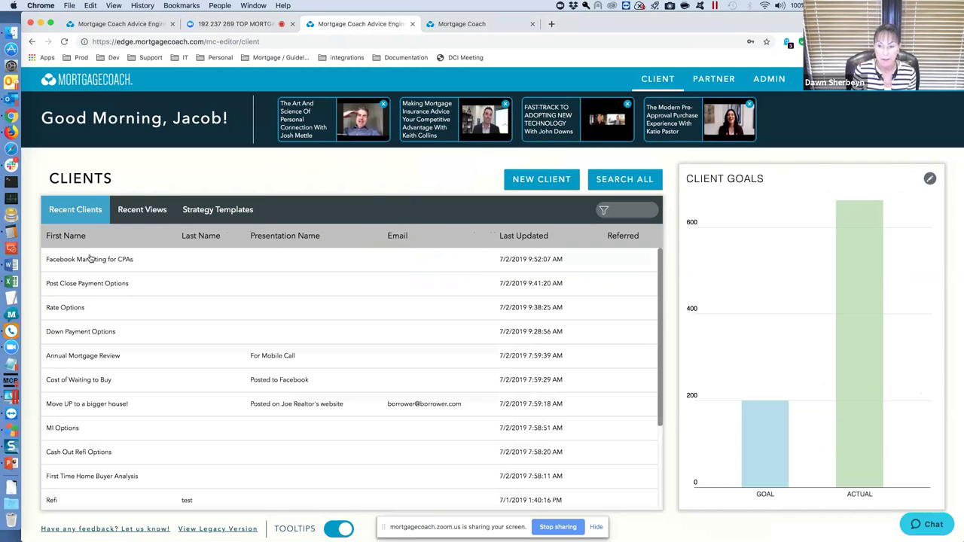
pyautogui.click(91, 260)
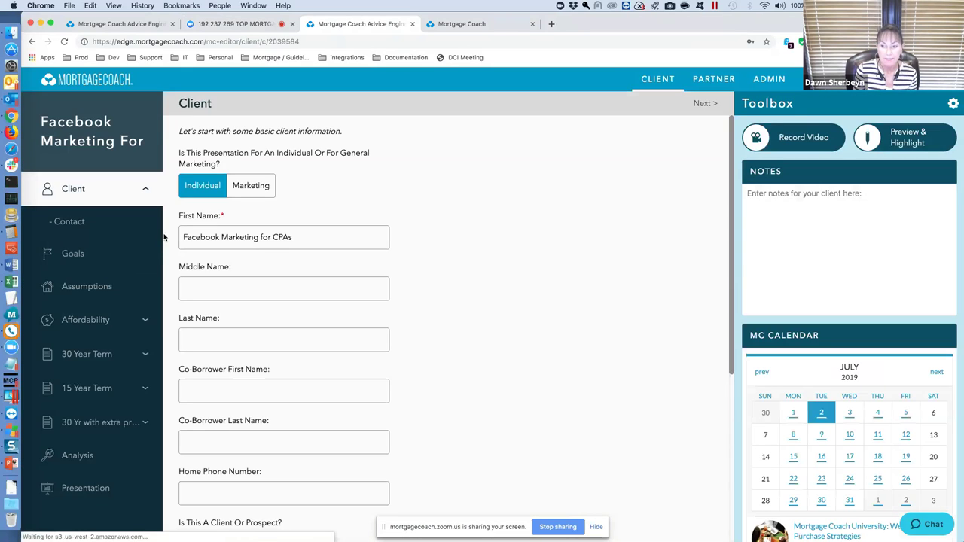
pyautogui.click(129, 322)
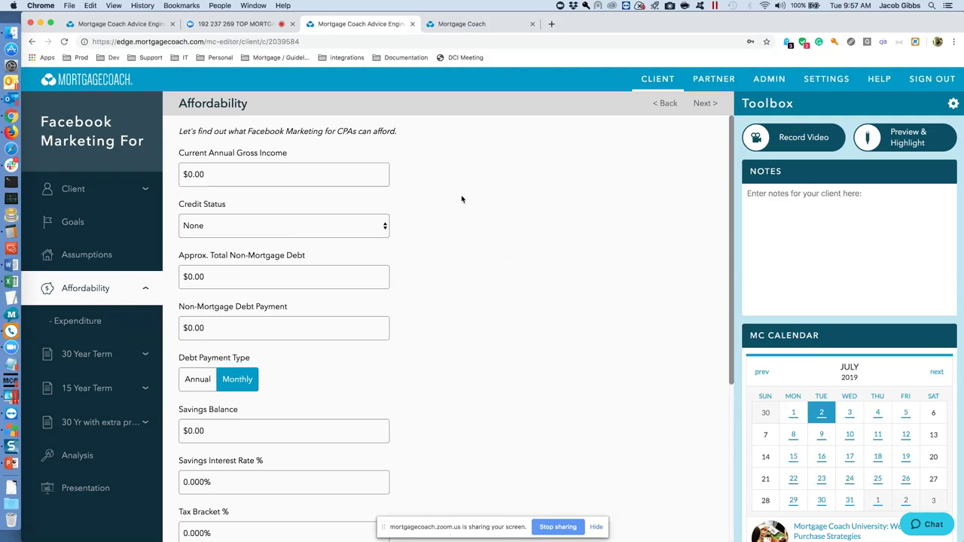
pyautogui.moveTo(338, 154)
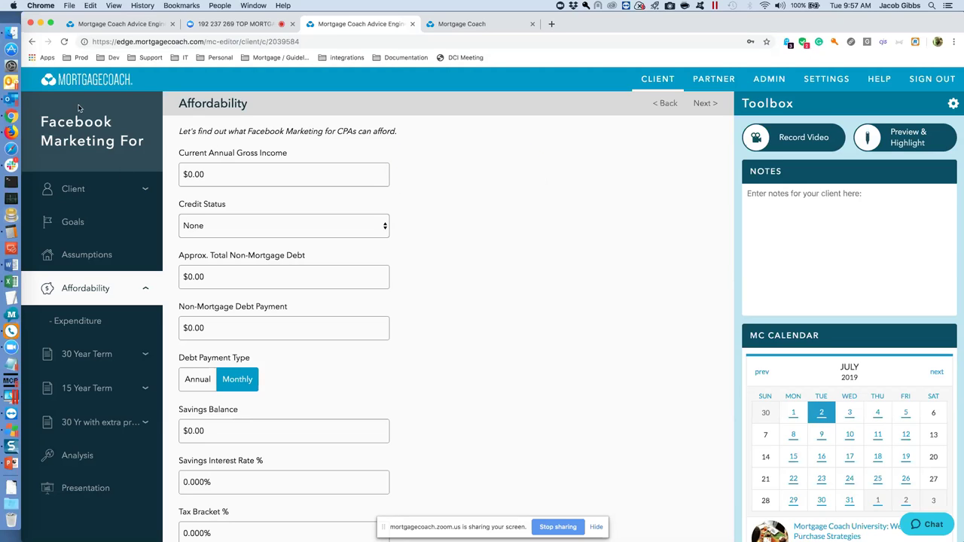
# Reload Mortgage Coach and sign back in with the support account's email and password.
pyautogui.click(64, 41)
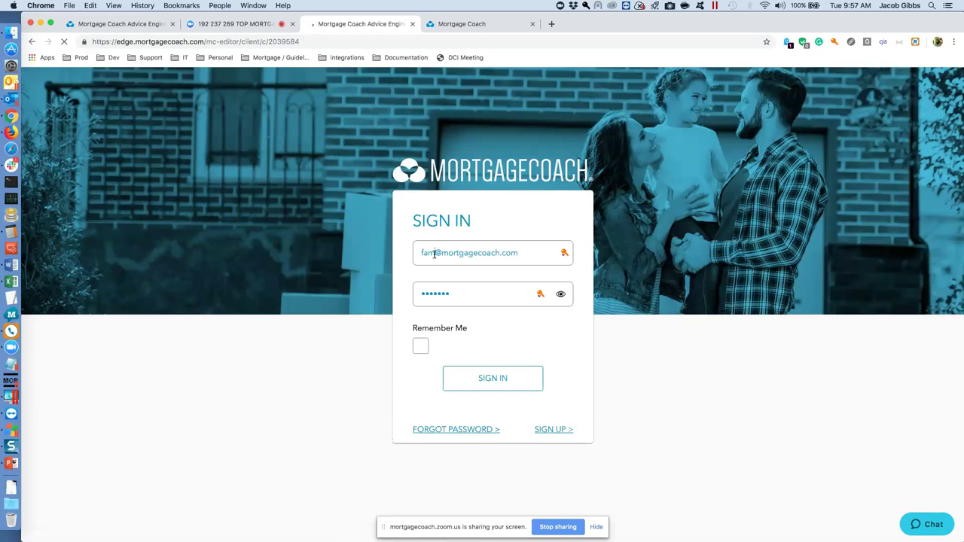
pyautogui.click(435, 253)
pyautogui.doubleClick(436, 253)
pyautogui.write('support')
pyautogui.press('Tab')
pyautogui.write('•••••••')
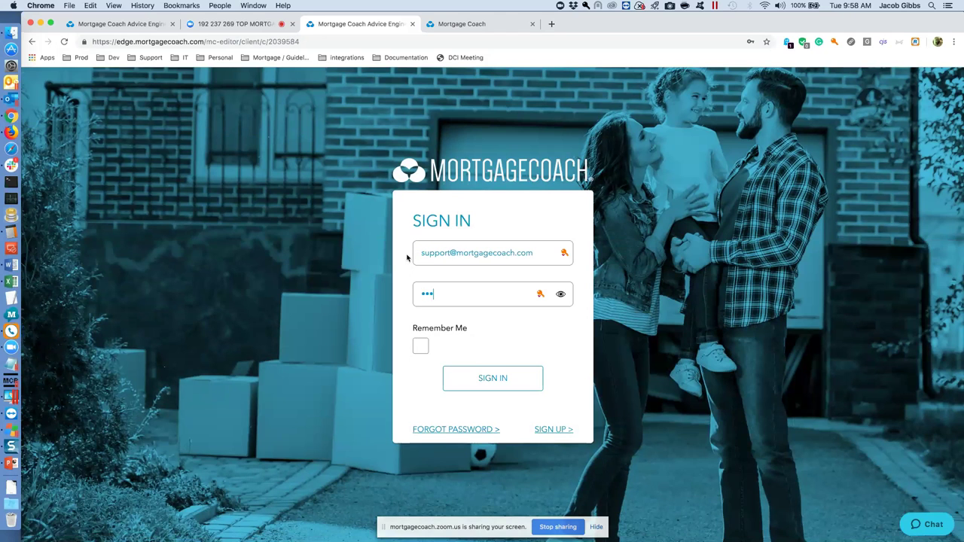
pyautogui.press('Return')
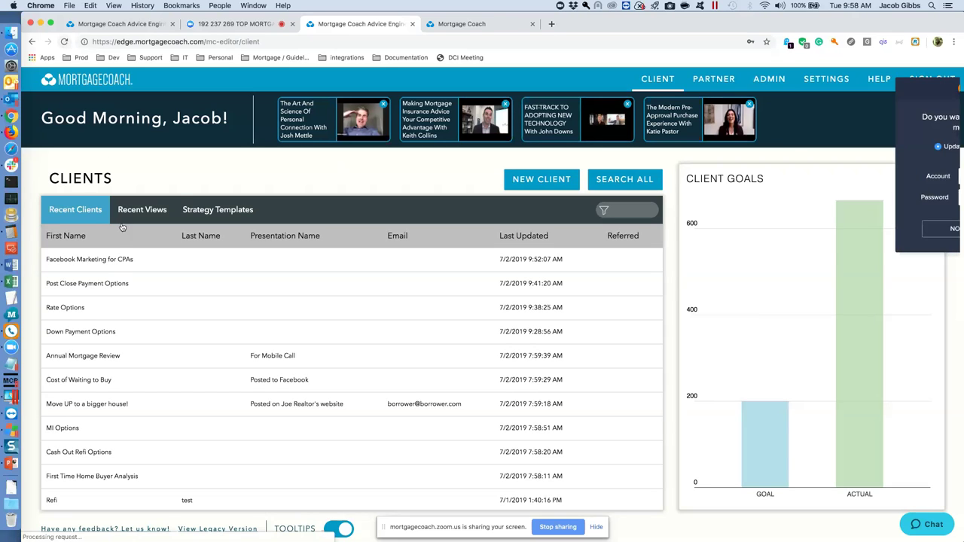
# Reopen the presentation, toggle the Affordability, 30 Year and 15 Year Term sections, and decline password saving.
pyautogui.click(115, 265)
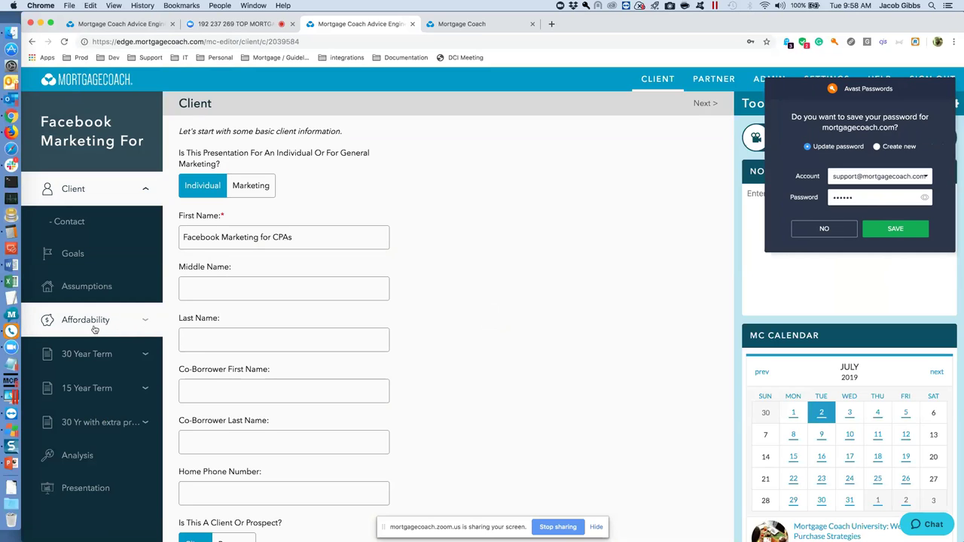
pyautogui.click(145, 323)
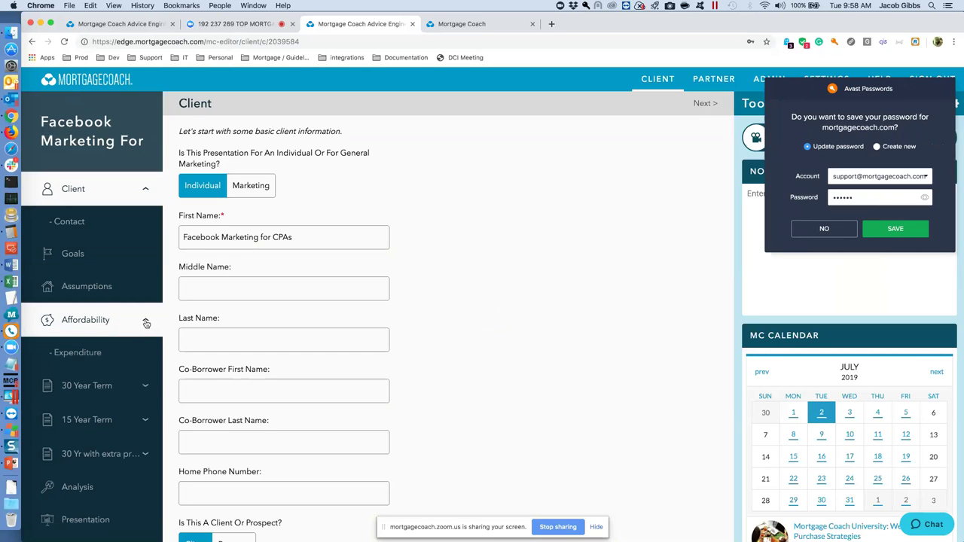
pyautogui.click(145, 323)
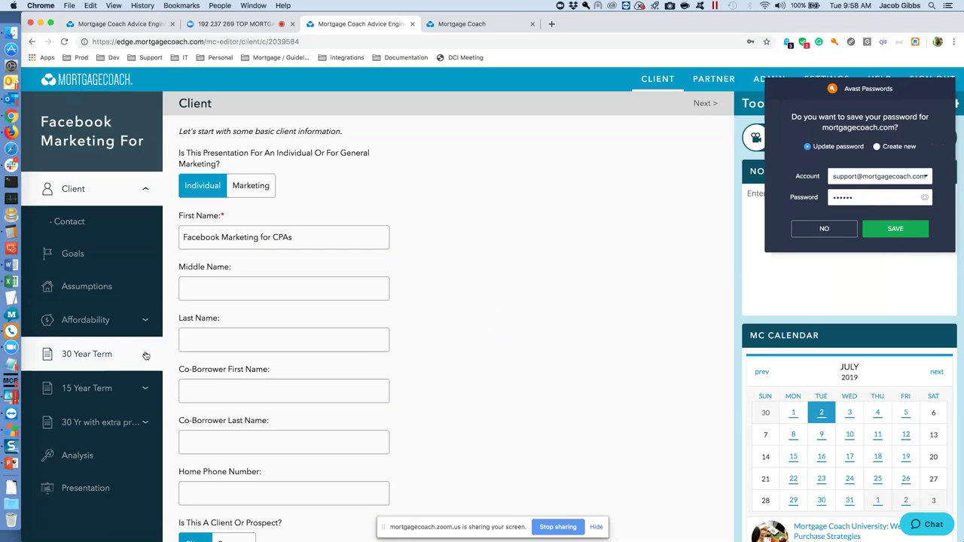
pyautogui.click(147, 355)
pyautogui.click(145, 357)
pyautogui.click(146, 389)
pyautogui.click(146, 390)
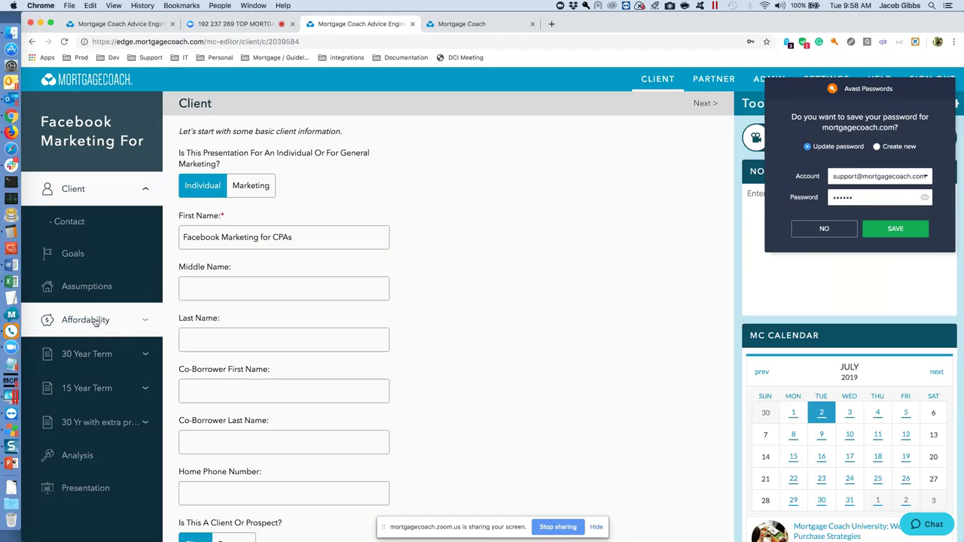
pyautogui.click(824, 230)
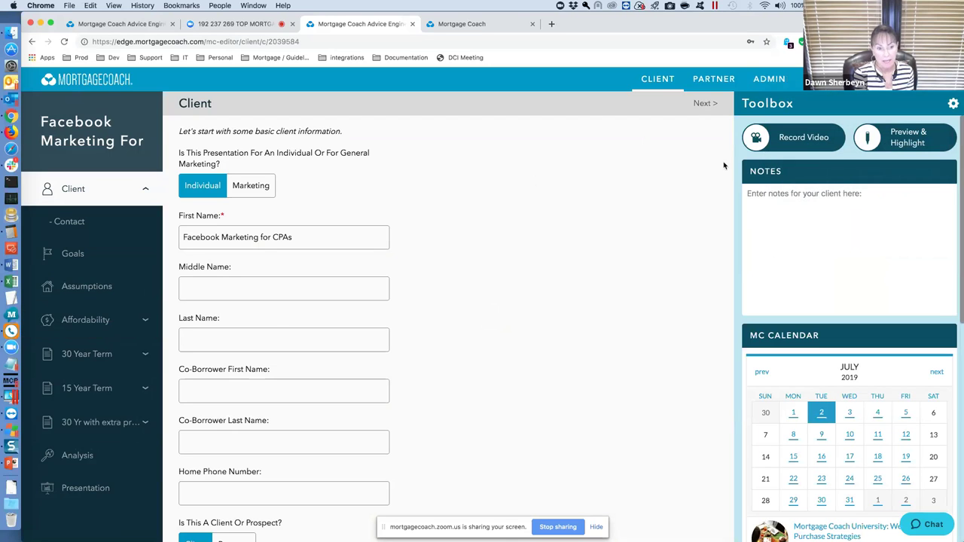
# Expand the Affordability section to view Expenditure, then go back to the Clients dashboard.
pyautogui.click(699, 80)
pyautogui.click(145, 322)
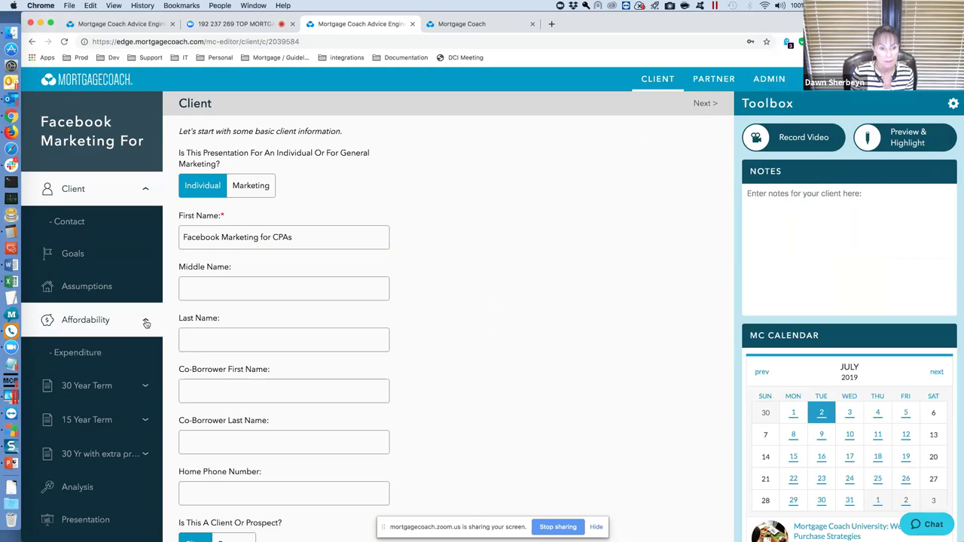
pyautogui.click(146, 322)
pyautogui.click(147, 323)
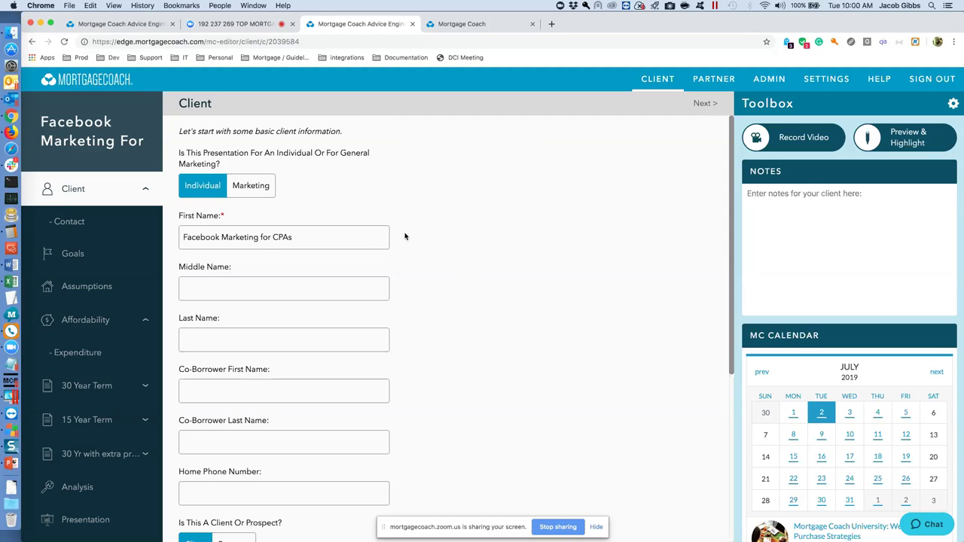
pyautogui.click(660, 79)
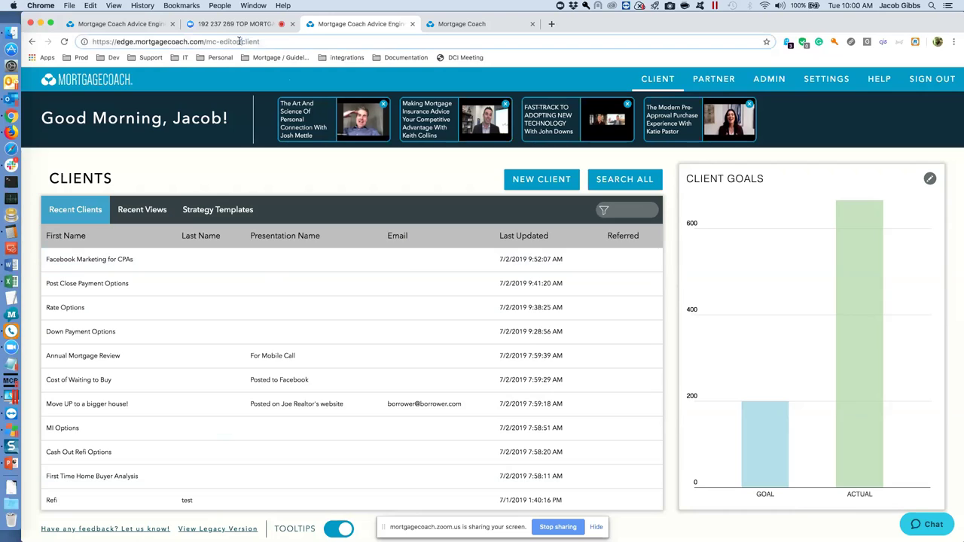
pyautogui.moveTo(241, 42); pyautogui.dragTo(110, 41)
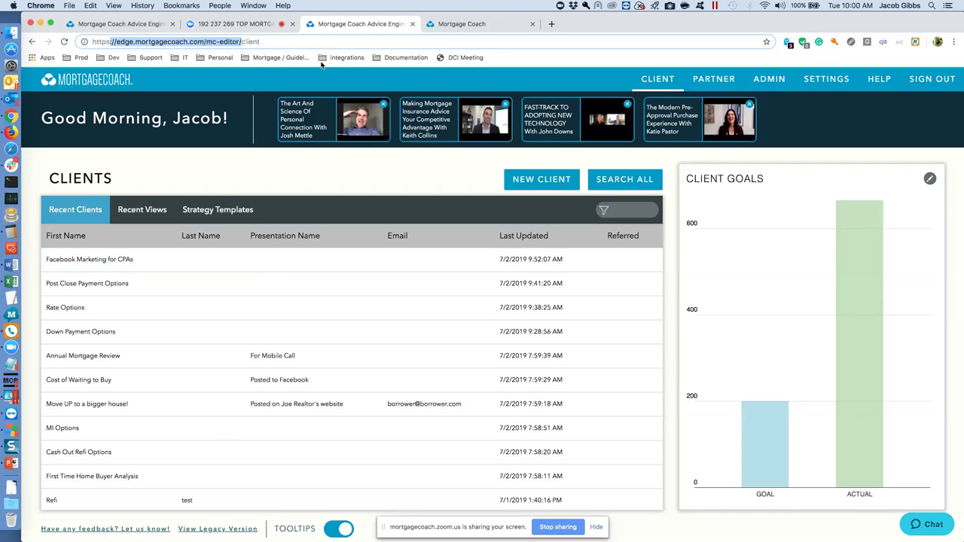
# Dismiss the address bar highlight and open Facebook Marketing for CPAs from Recent Clients.
pyautogui.click(347, 217)
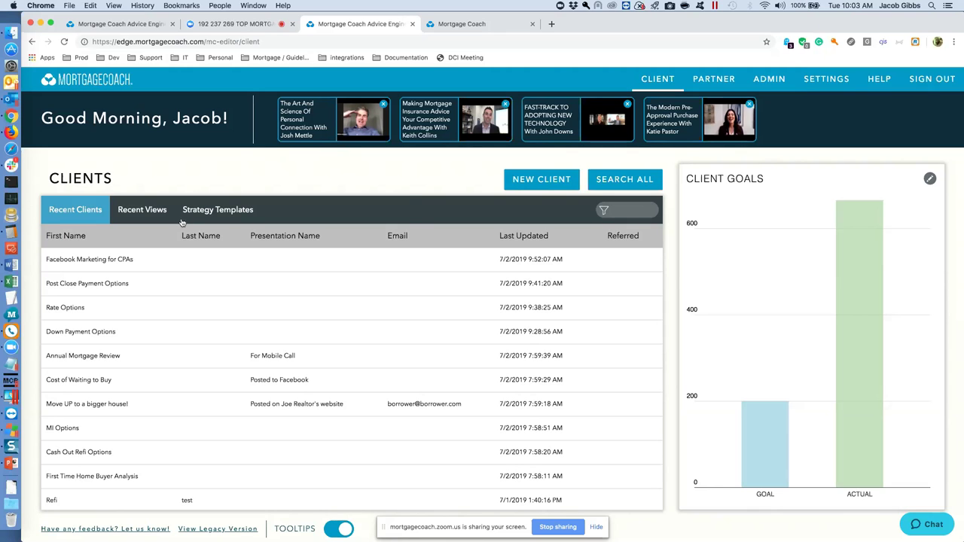
pyautogui.click(151, 260)
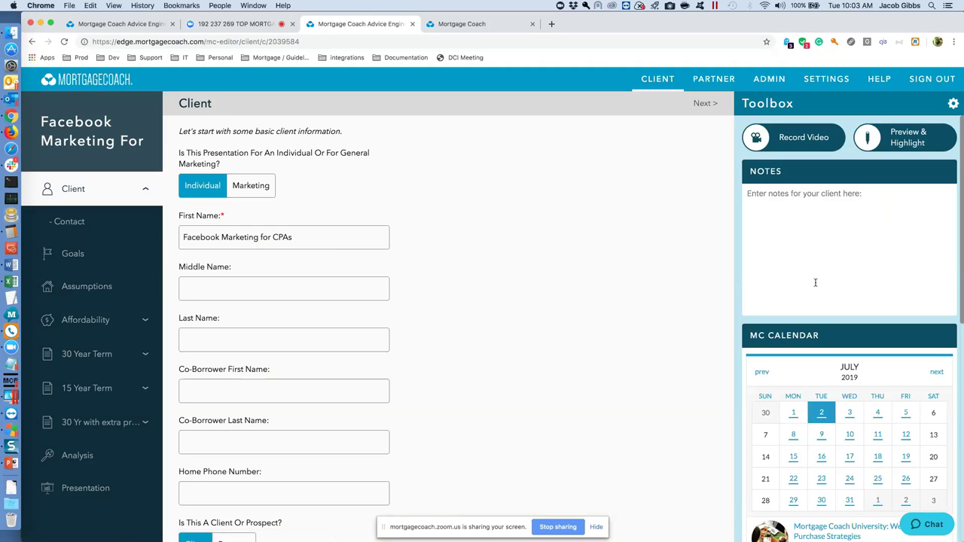
# Scroll the Toolbox past the July 2019 calendar events to Ratewatch Commentary and Tuesday Interviews.
pyautogui.scroll(-3, 841, 309)
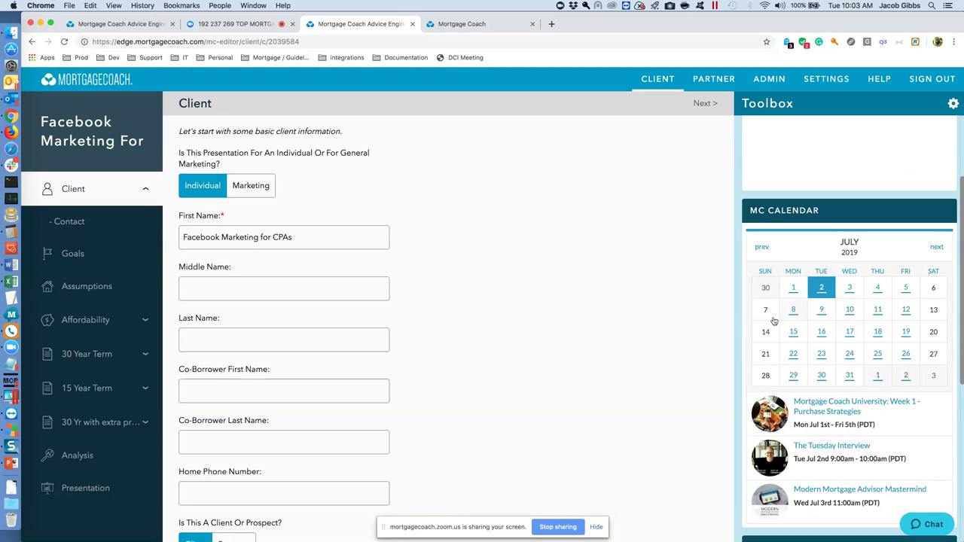
pyautogui.scroll(-3, 852, 360)
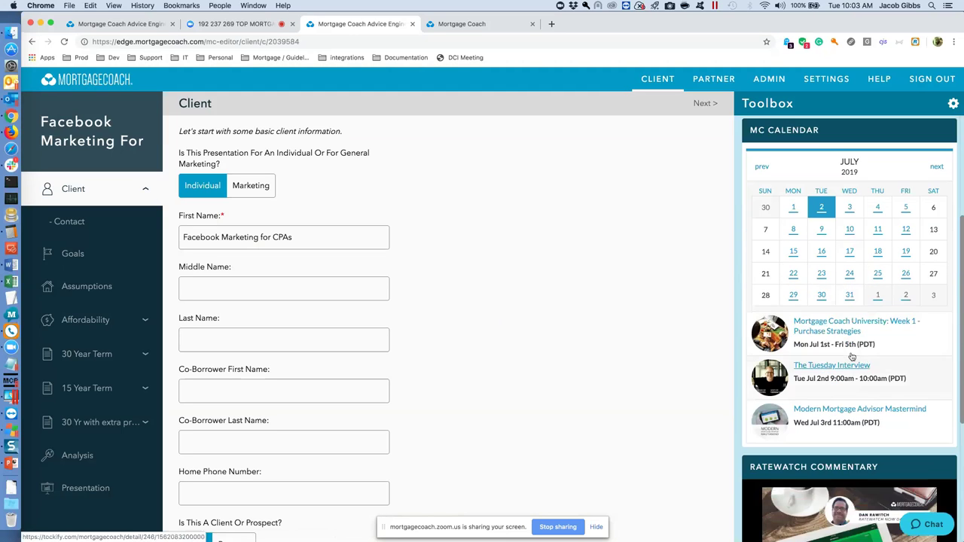
pyautogui.scroll(-3, 834, 324)
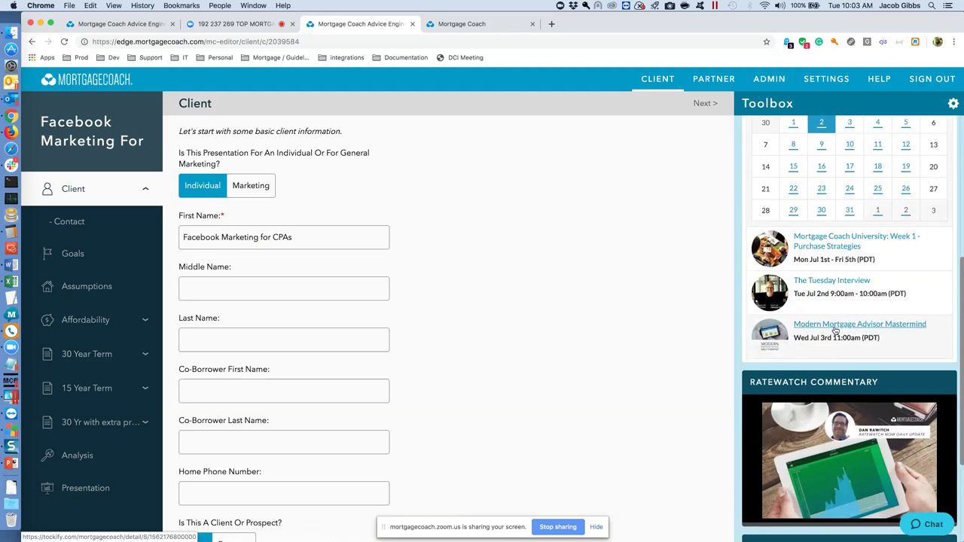
pyautogui.scroll(-5, 834, 330)
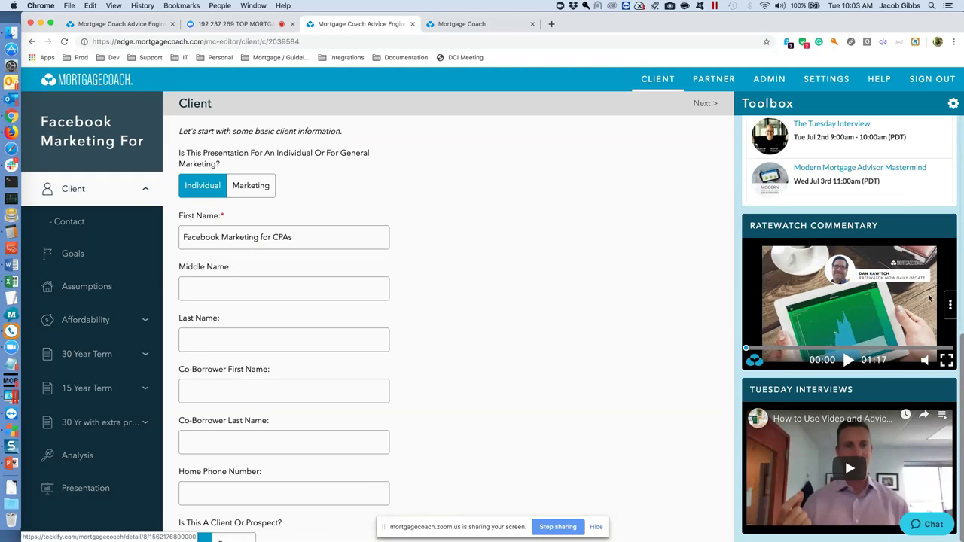
# Check the more-videos list, resume the Ratewatch video, return to client notes, and switch to the Zoom tab.
pyautogui.click(951, 306)
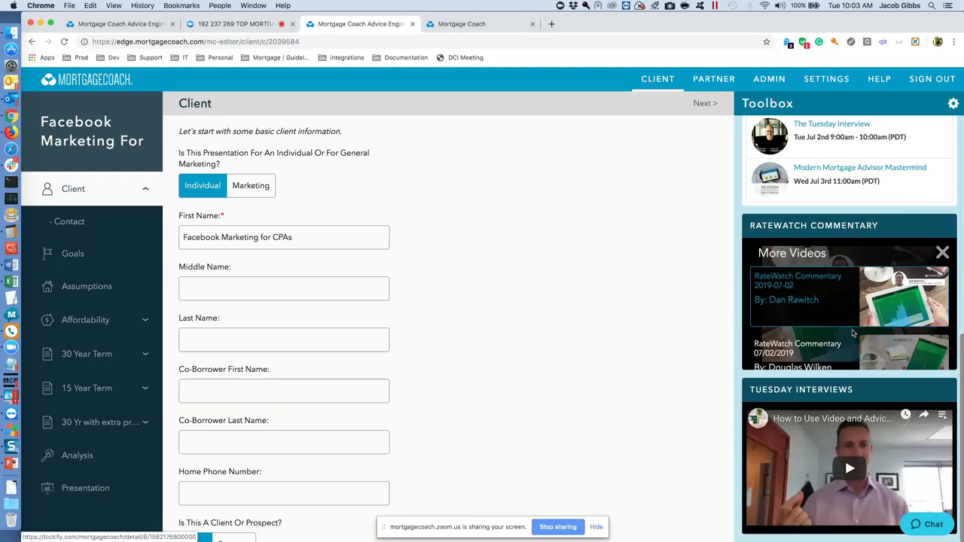
pyautogui.click(942, 252)
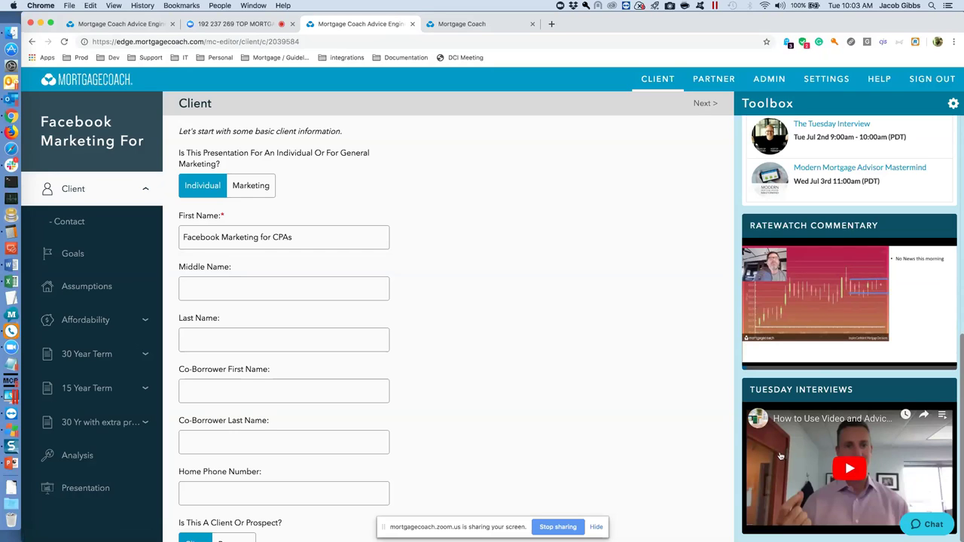
pyautogui.scroll(10, 815, 457)
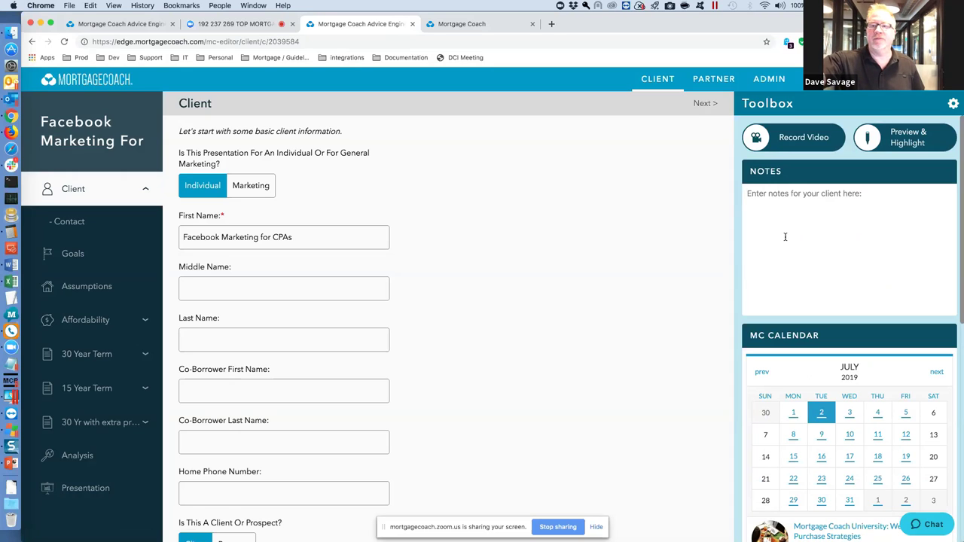
pyautogui.click(785, 236)
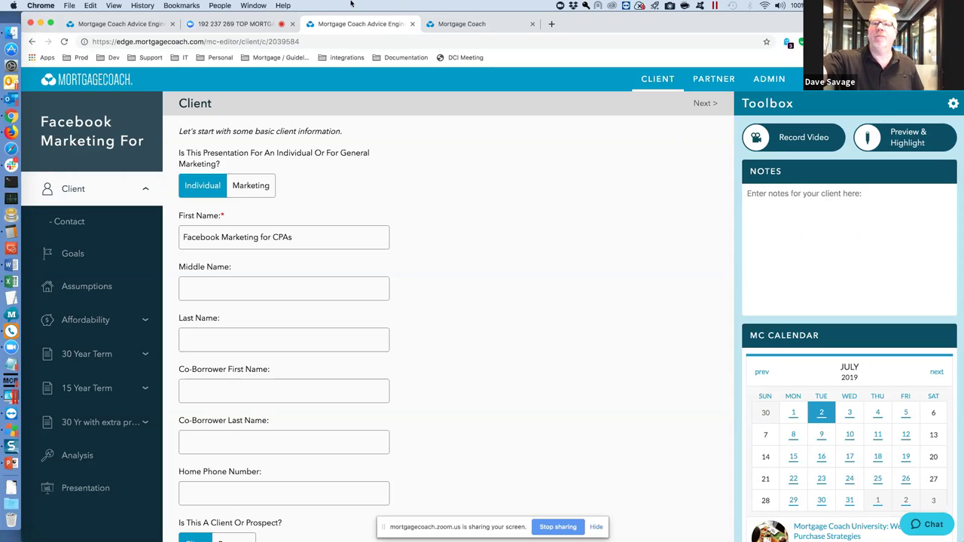
pyautogui.click(265, 26)
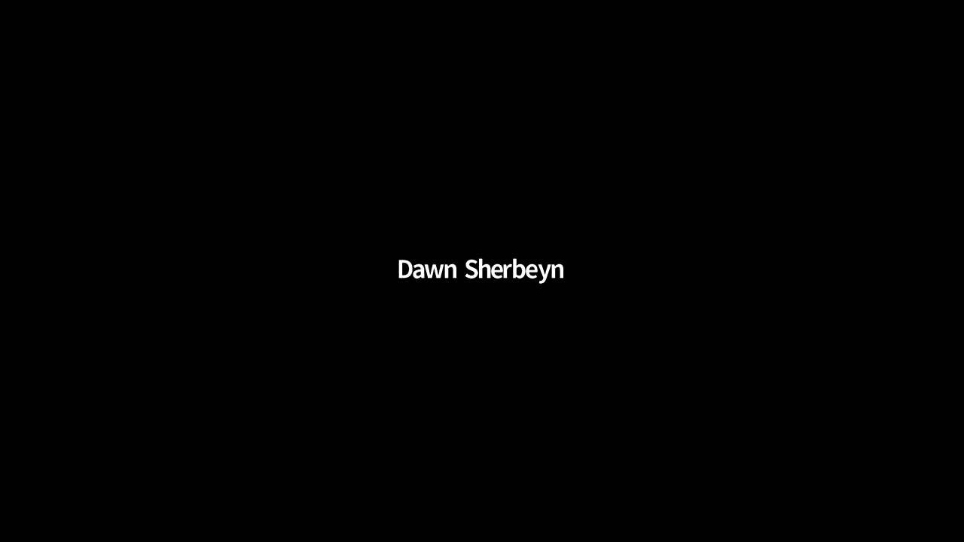